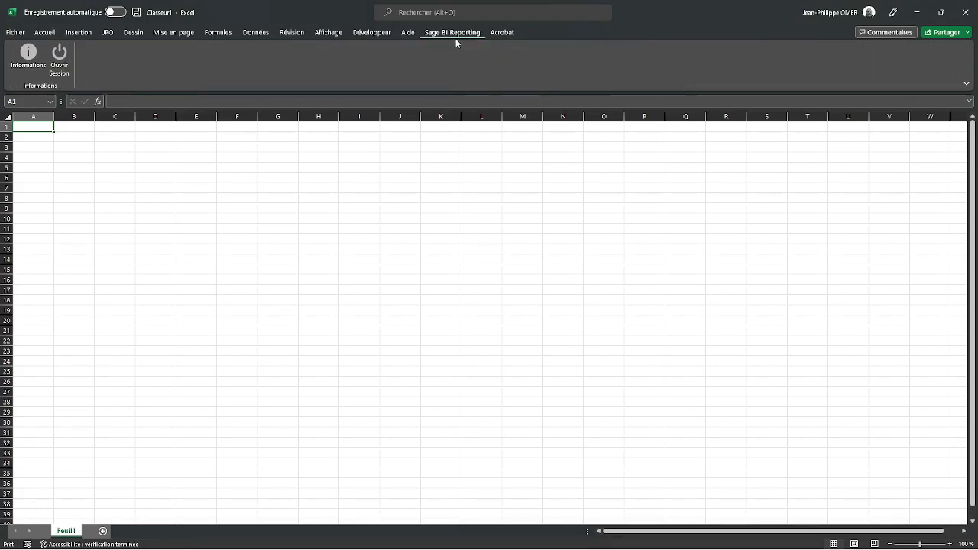
Step: Open a Sage BI Reporting session by signing in to the SBR solution with the prefilled account
click(63, 66)
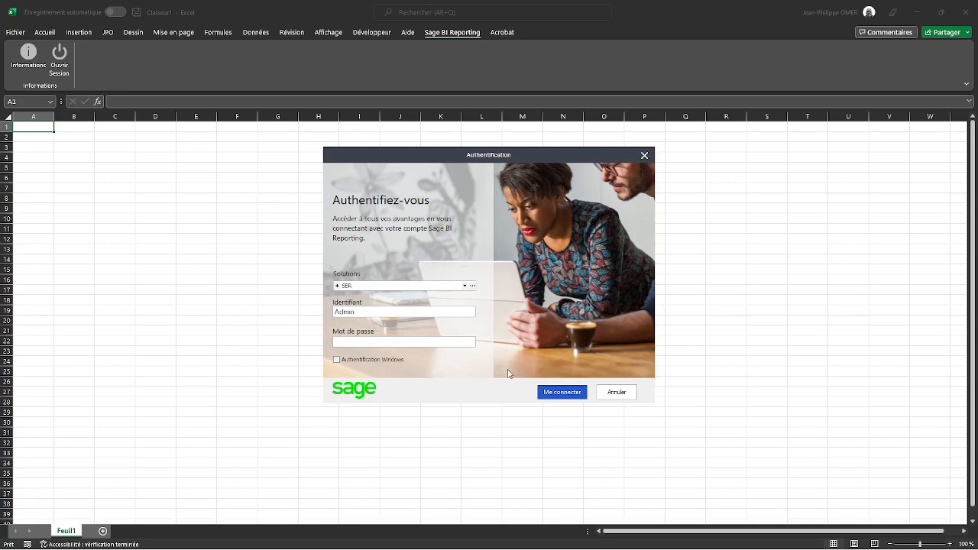
click(563, 393)
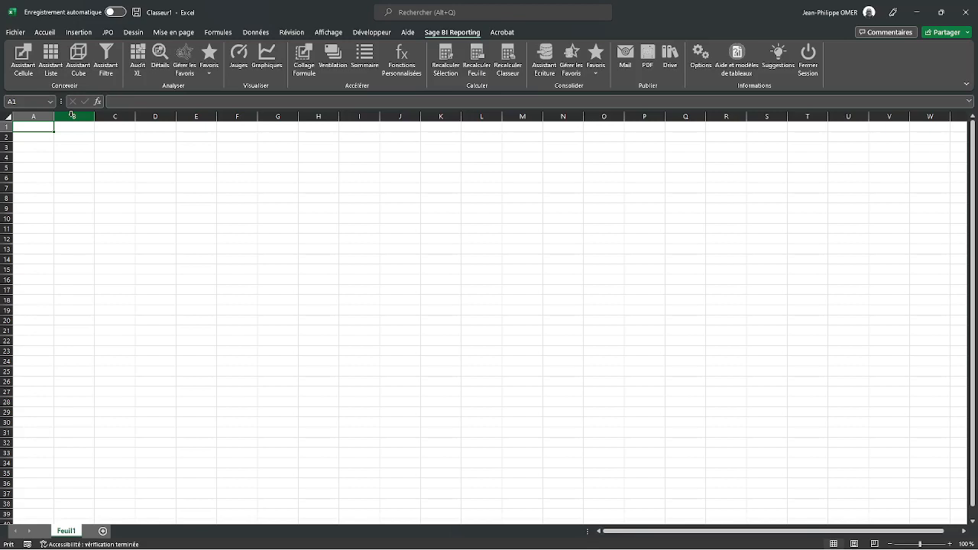
Step: Start a list from cell C3 with the List Assistant, using the "Bulletins et Evénements" model of the Sage 100cloud Paie connector
click(113, 150)
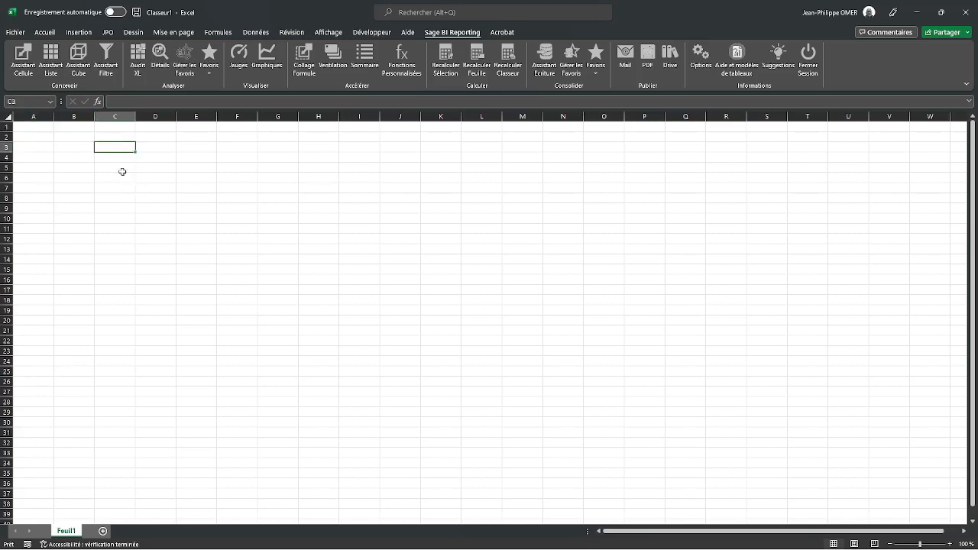
click(51, 67)
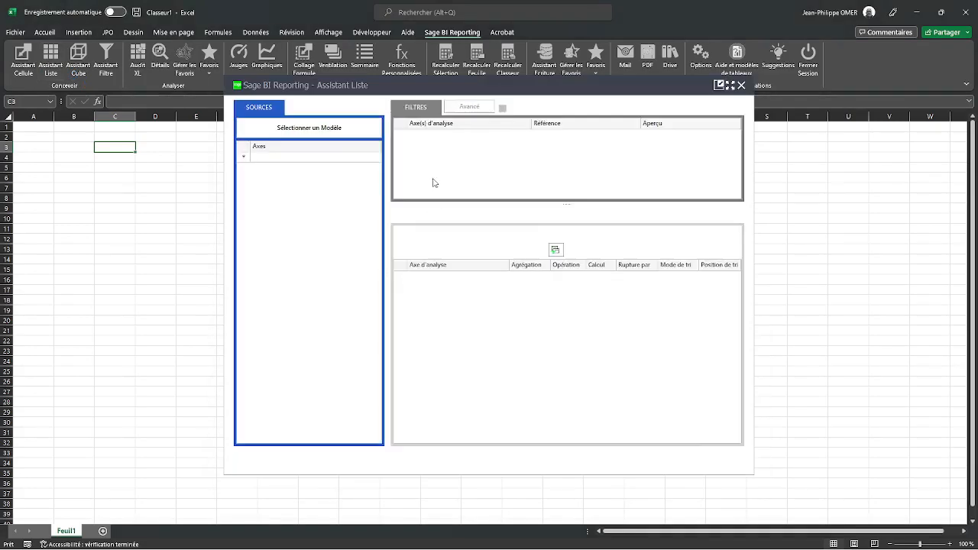
click(356, 131)
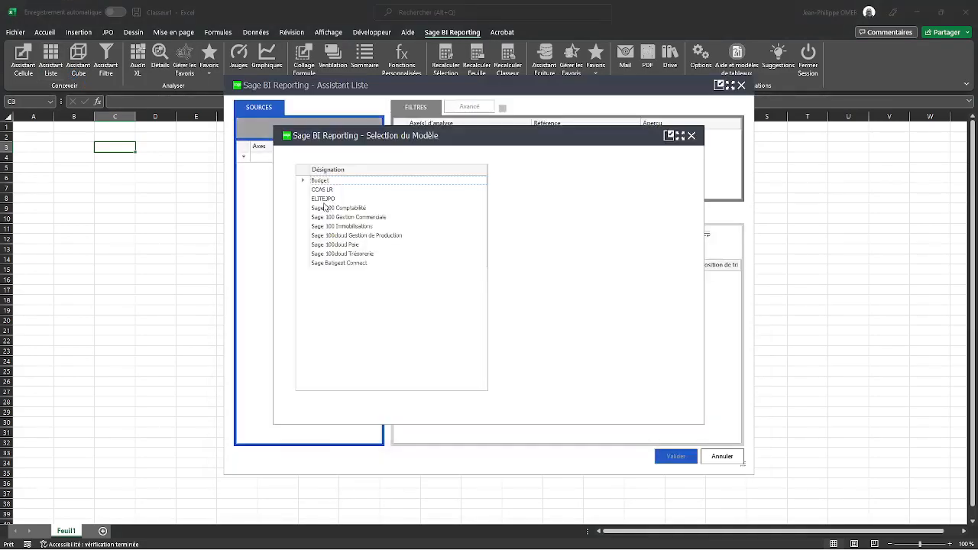
click(347, 245)
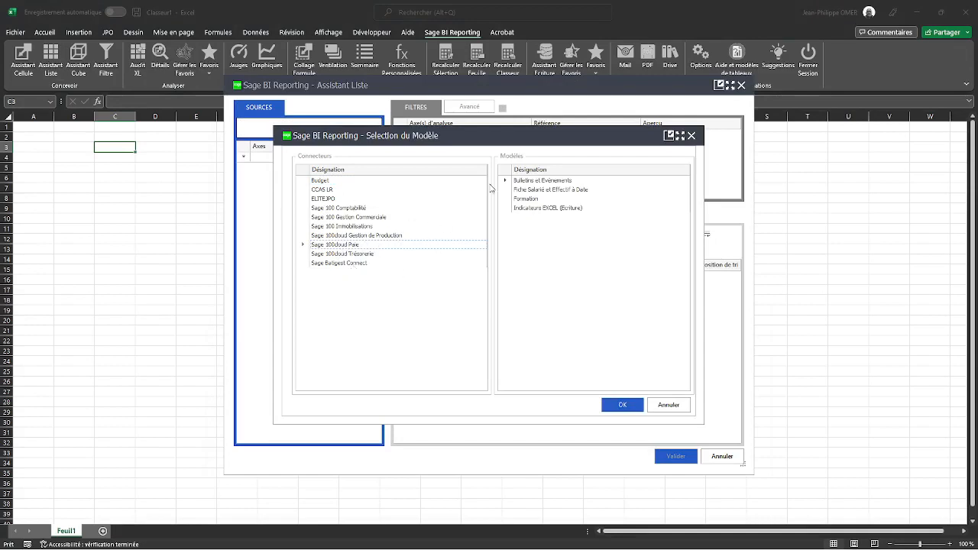
click(538, 184)
double_click(538, 184)
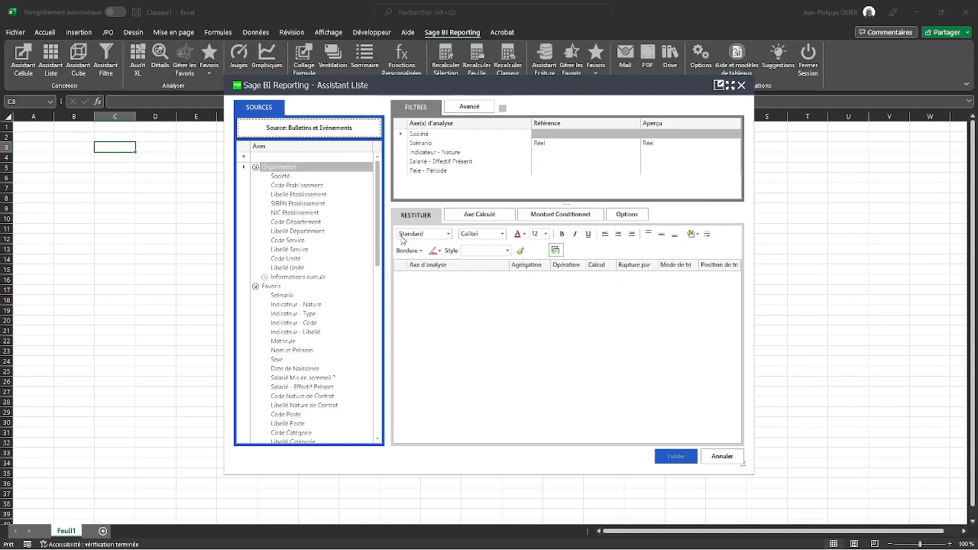
click(286, 235)
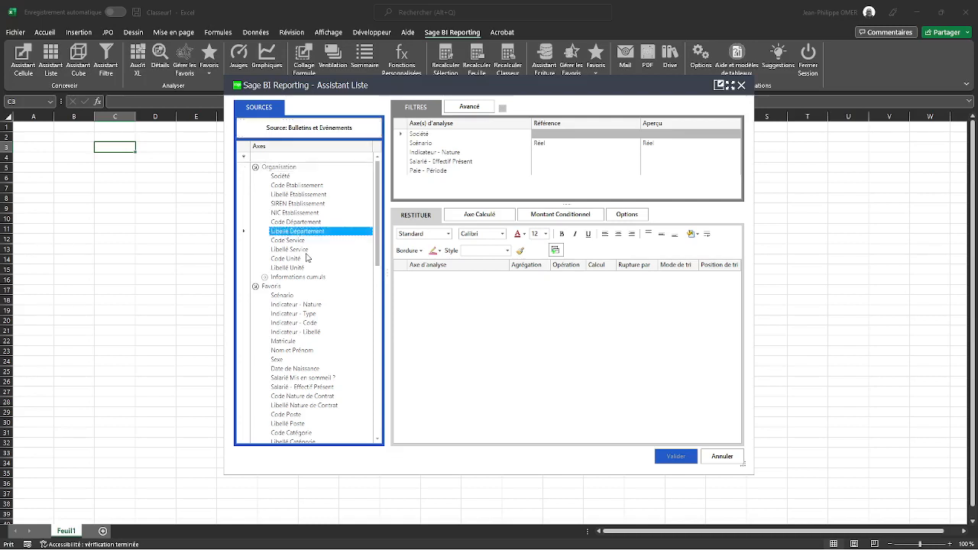
scroll(310, 264, down, 2)
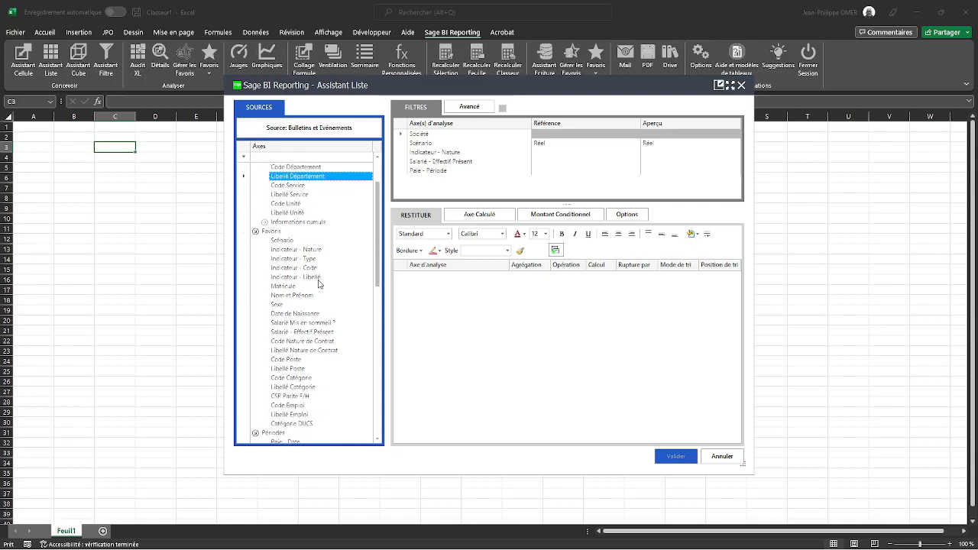
scroll(318, 288, down, 5)
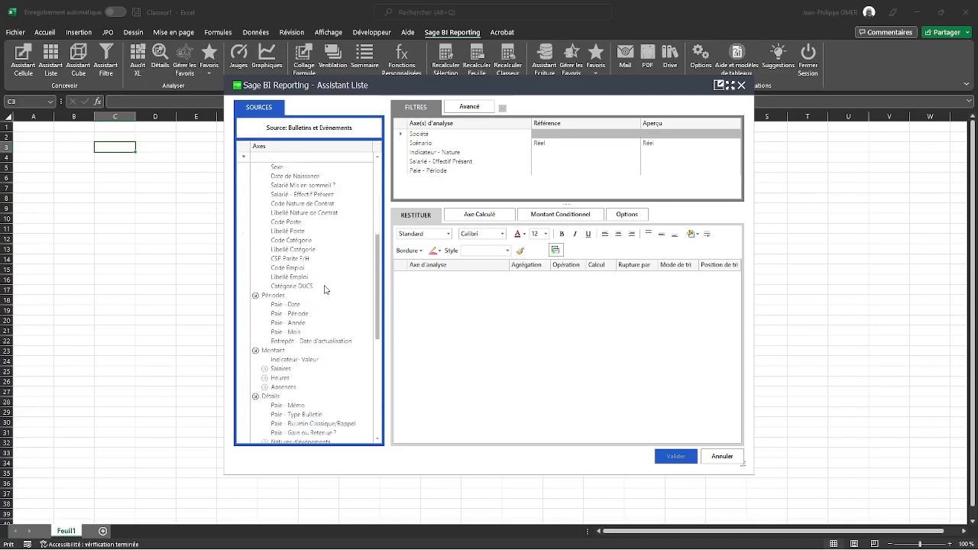
scroll(305, 286, up, 4)
scroll(306, 286, up, 3)
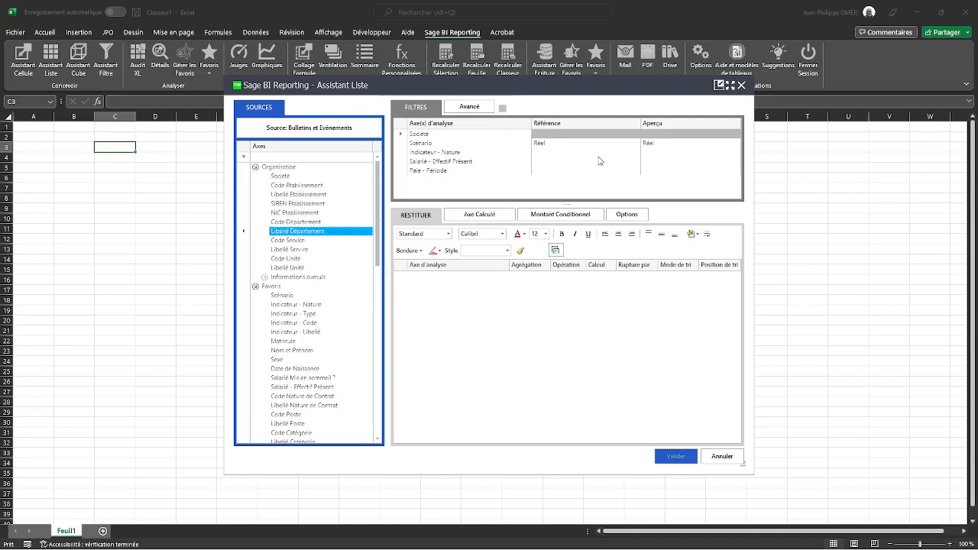
Step: Filter the list with Indicateur - Nature set to NATURE D'EVENEMENTS and Paie - Période set to 2022*
click(624, 153)
click(636, 153)
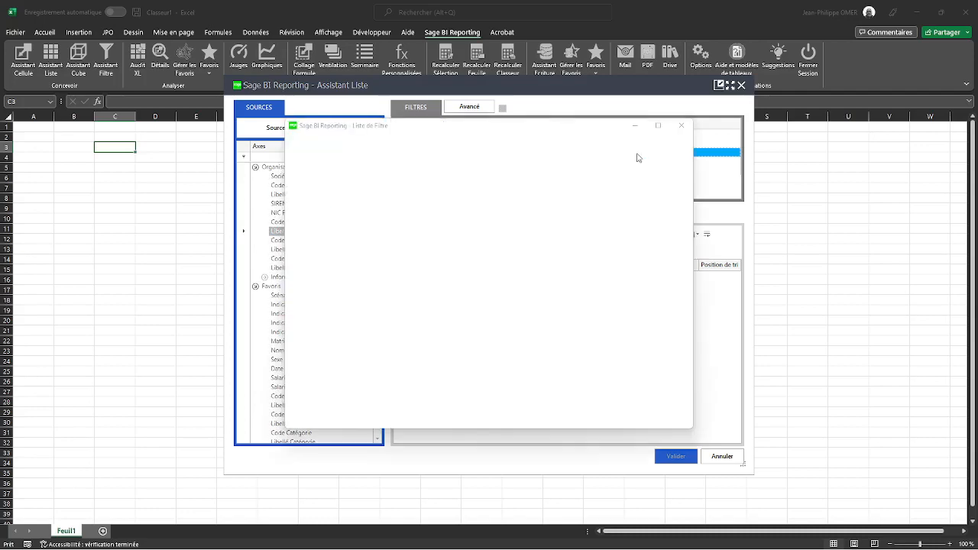
double_click(344, 188)
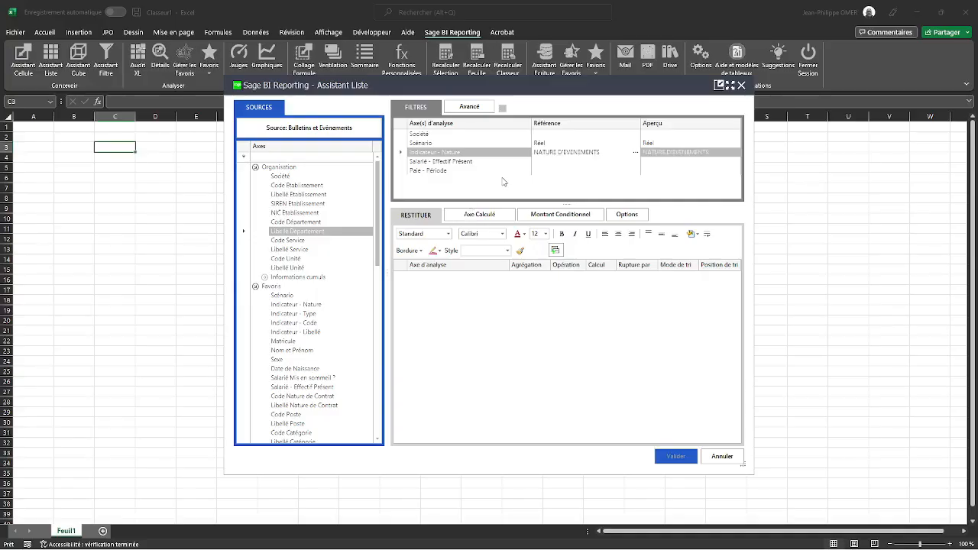
click(558, 170)
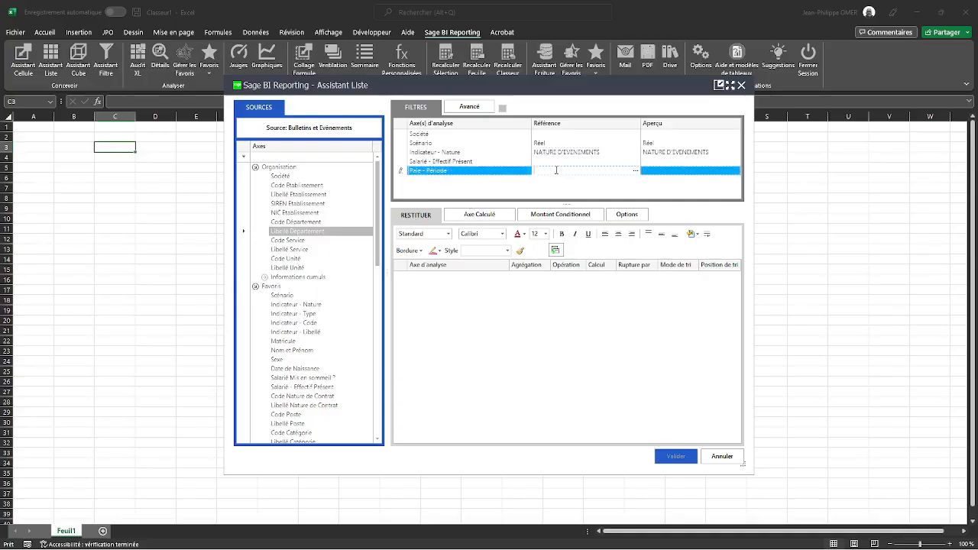
text(2022*)
key(Return)
Step: Add the axes Nom et Prénom and Indicateur- Valeur to the list's output columns
drag(304, 352, 406, 357)
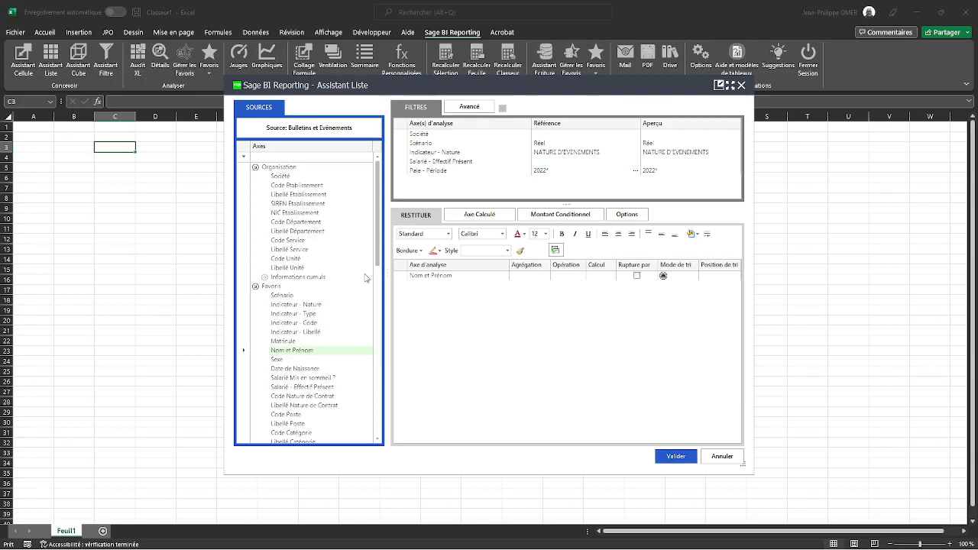
drag(375, 274, 387, 344)
drag(309, 323, 583, 352)
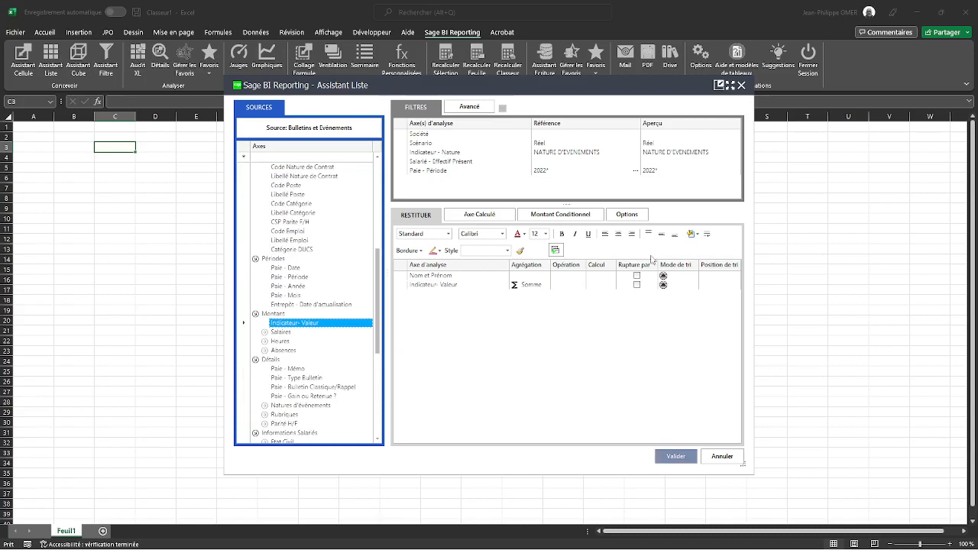
Step: Set the list's format option to Format Office and generate the list in the sheet
click(632, 217)
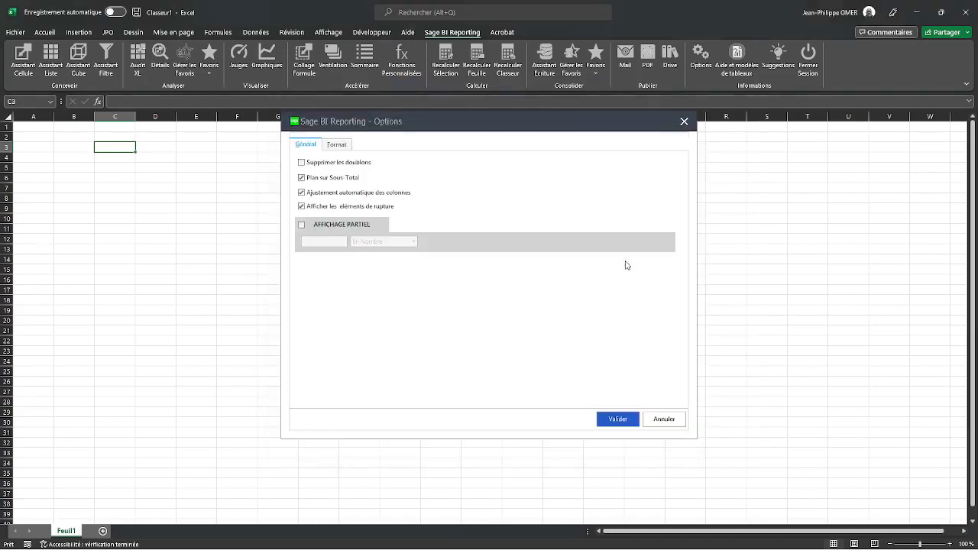
click(343, 147)
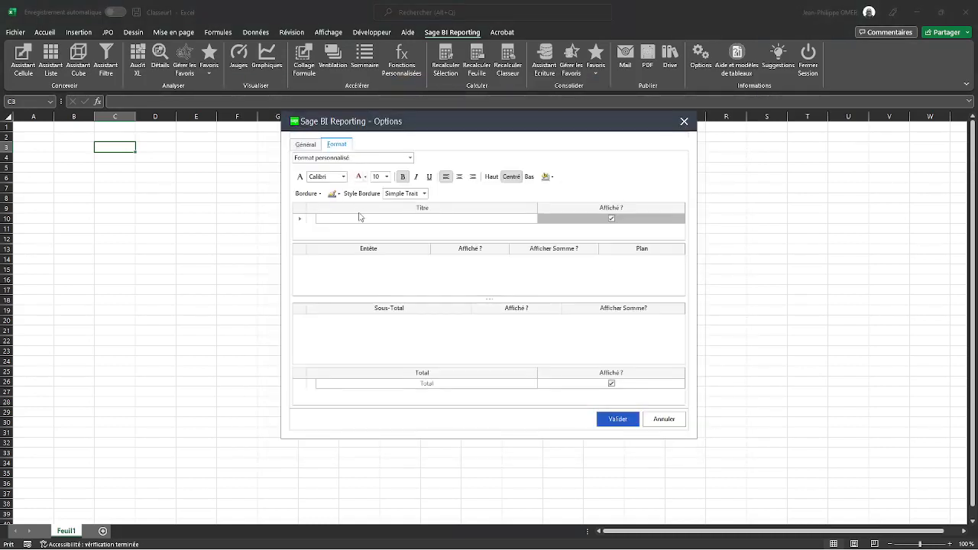
click(366, 159)
click(353, 176)
click(628, 420)
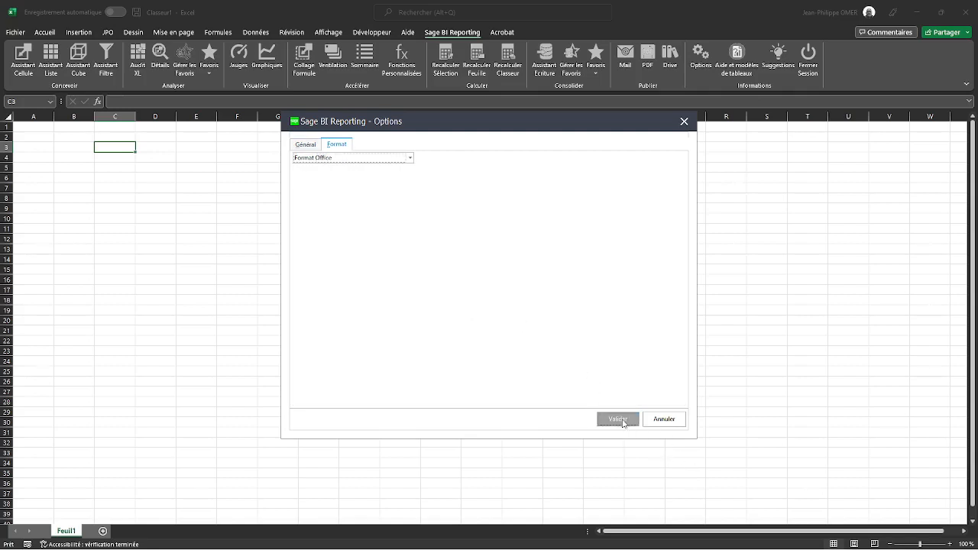
click(666, 457)
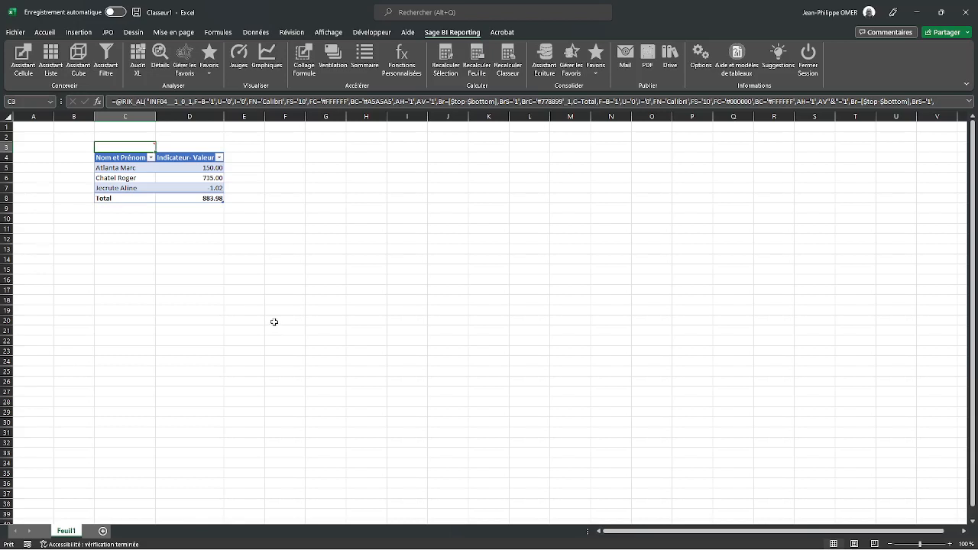
Step: Apply a green medium table style with a filled total row to the generated table
click(201, 187)
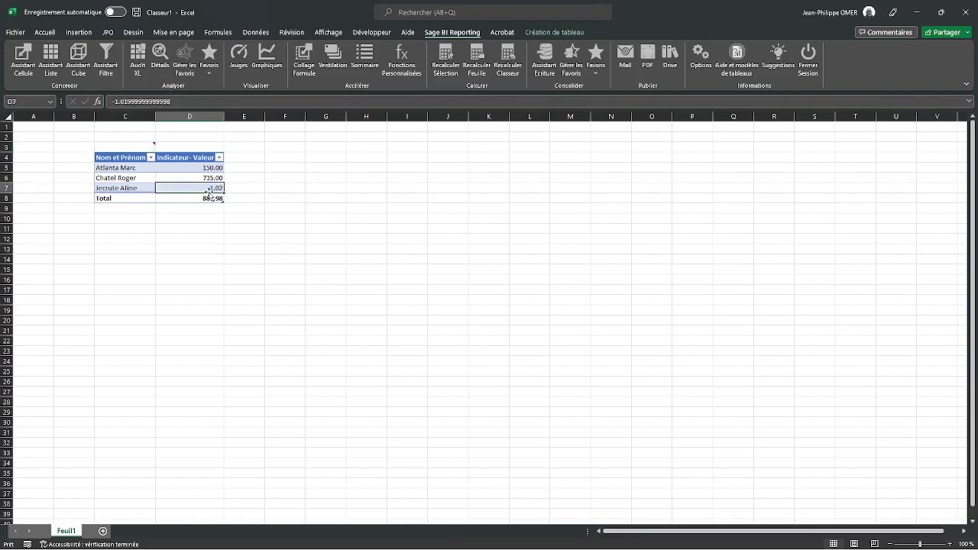
ctrl+scroll(210, 191, up, 2)
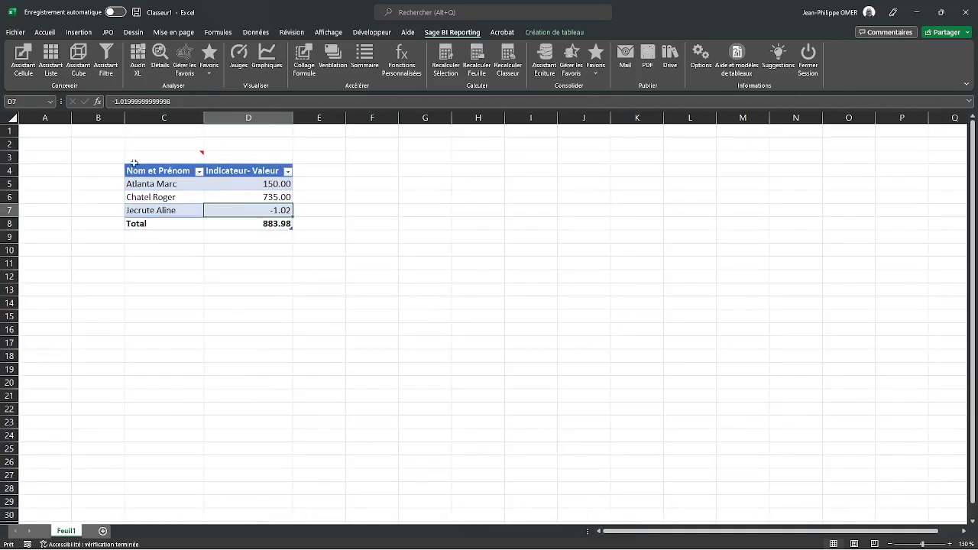
click(44, 32)
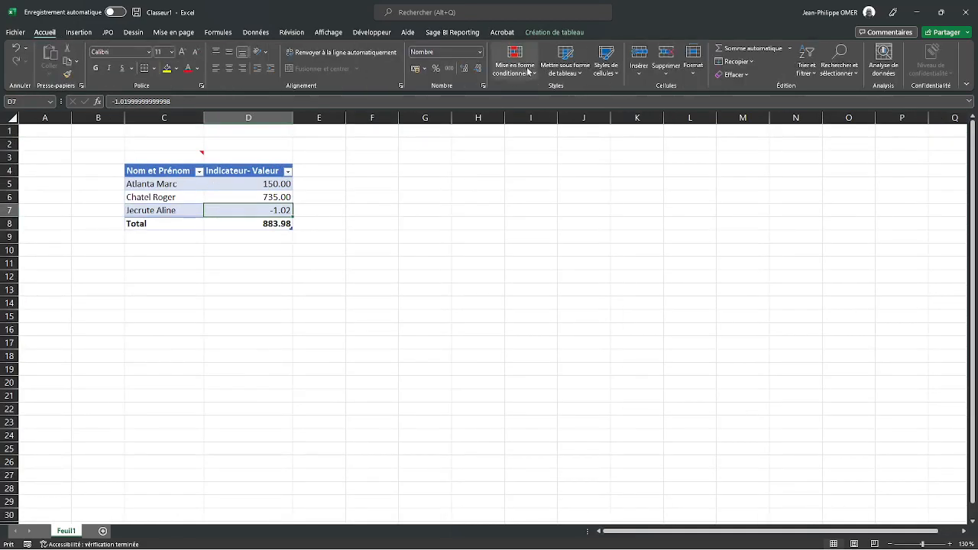
click(567, 68)
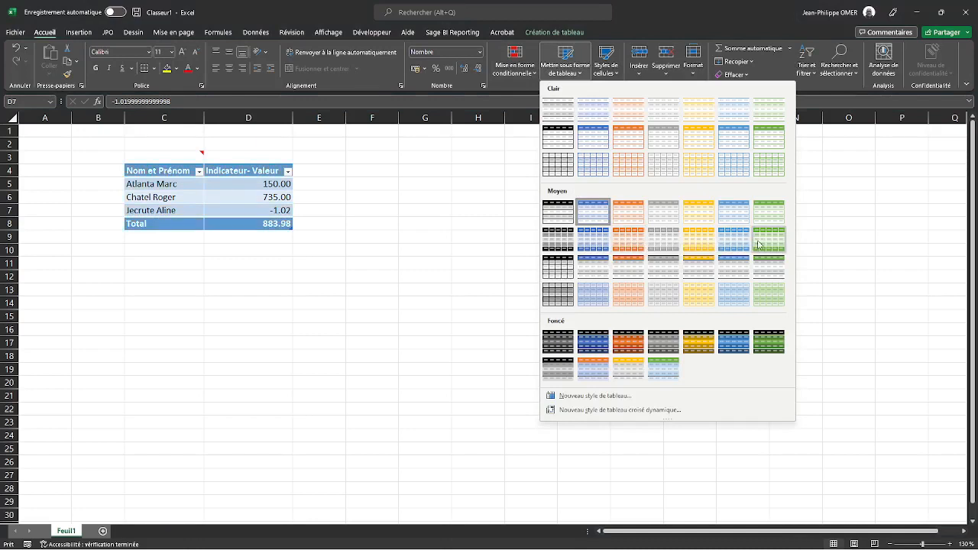
click(757, 243)
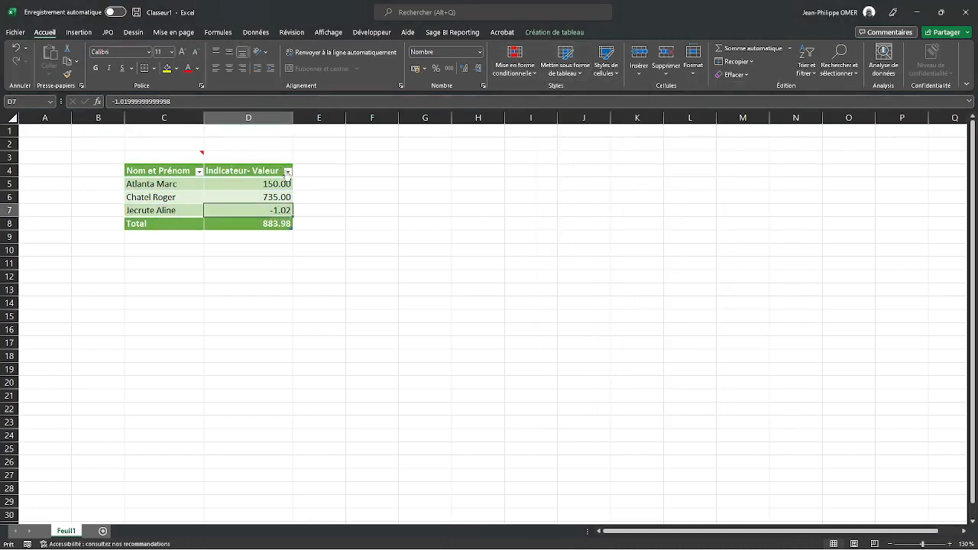
Step: View the sort and filter options of the Indicateur- Valeur column without applying any
click(287, 172)
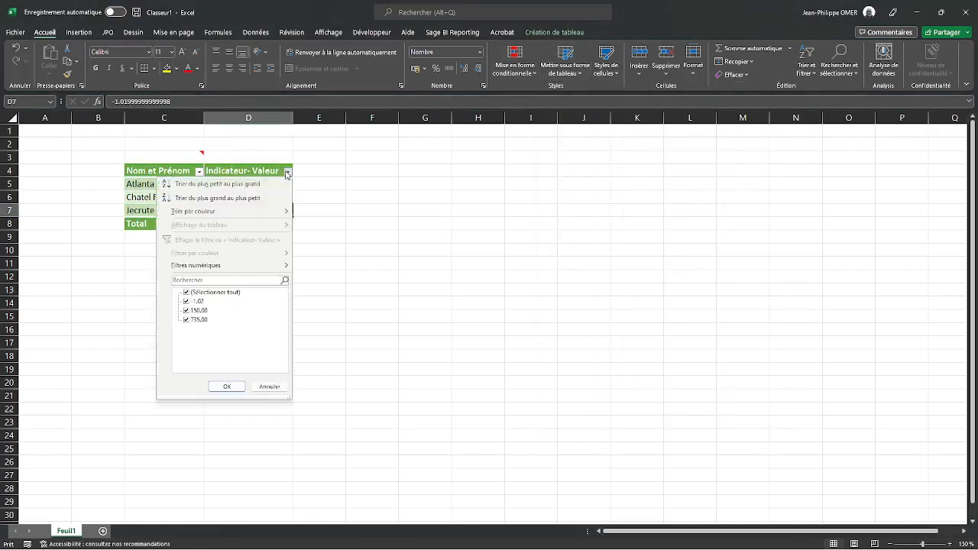
click(319, 203)
click(258, 162)
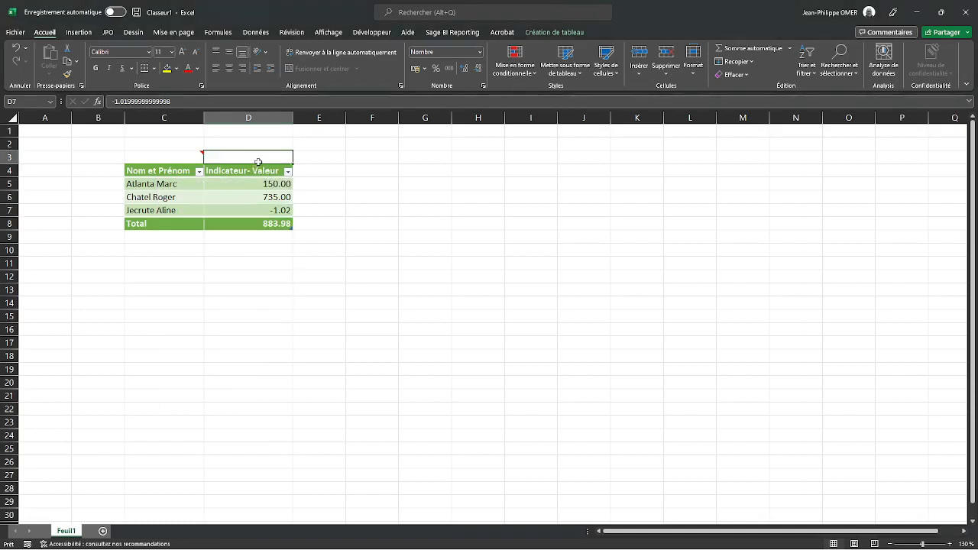
Step: Preview colour scale and data bar conditional formatting on the Indicateur- Valeur amounts without applying any
click(258, 165)
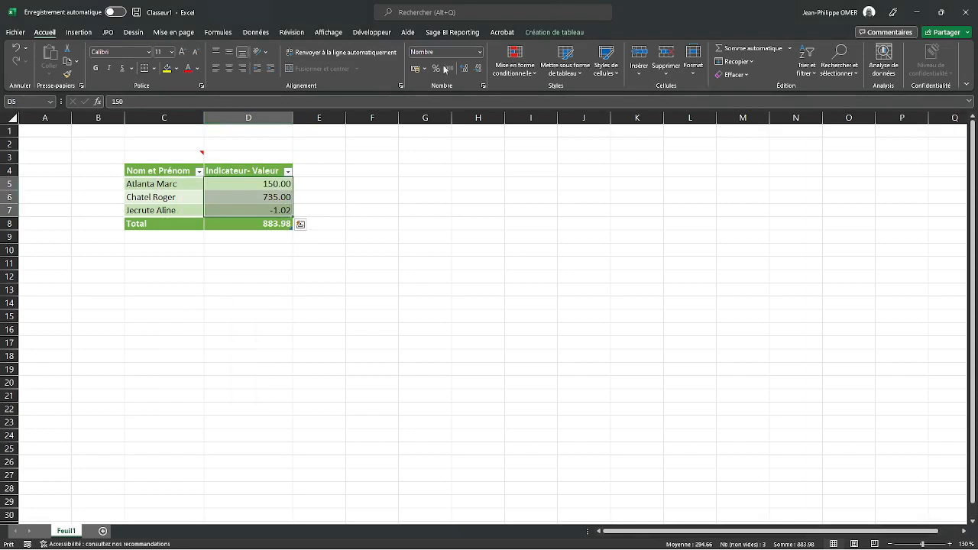
click(515, 68)
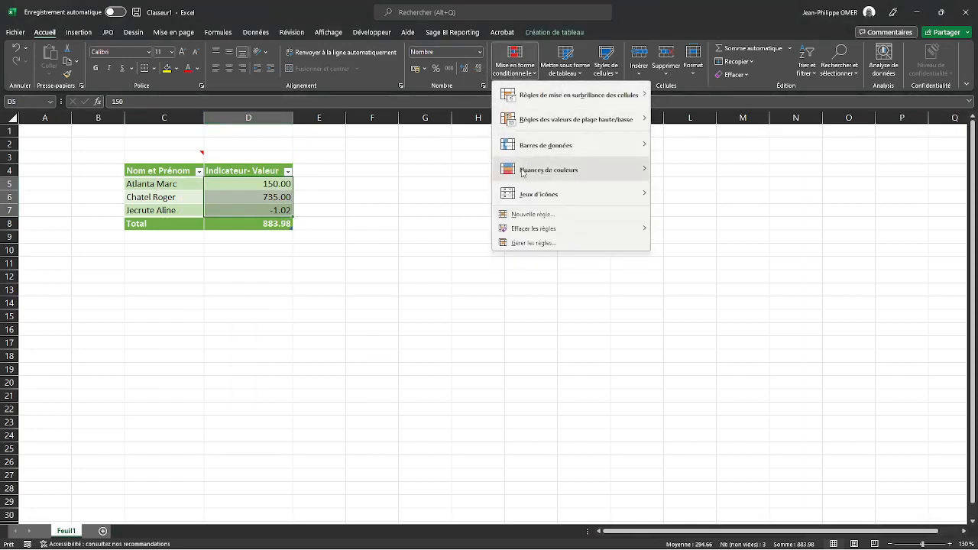
mouse_move(522, 173)
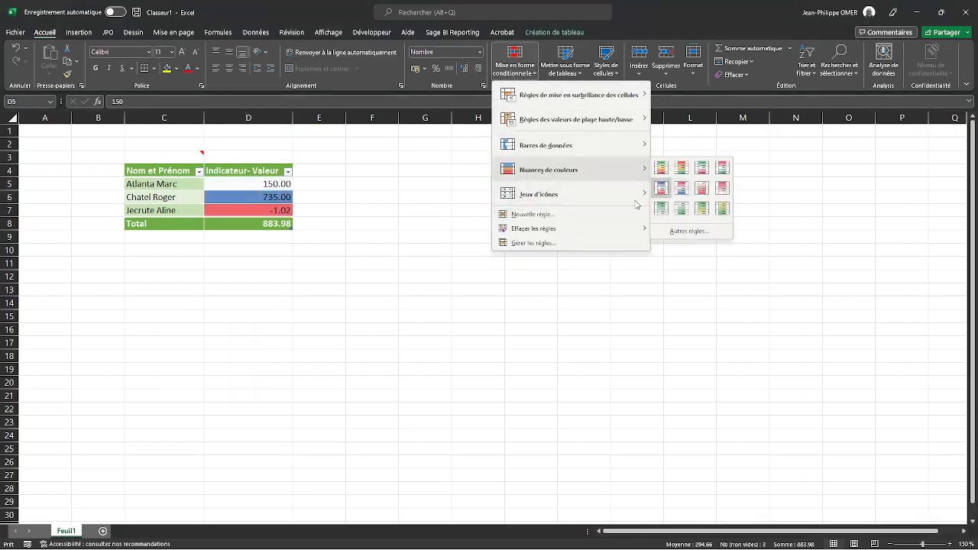
mouse_move(631, 196)
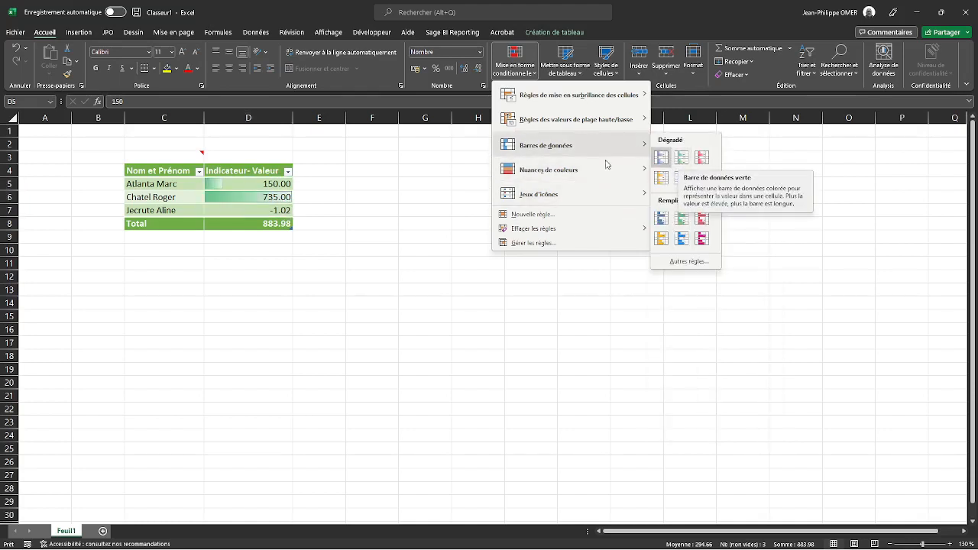
click(359, 174)
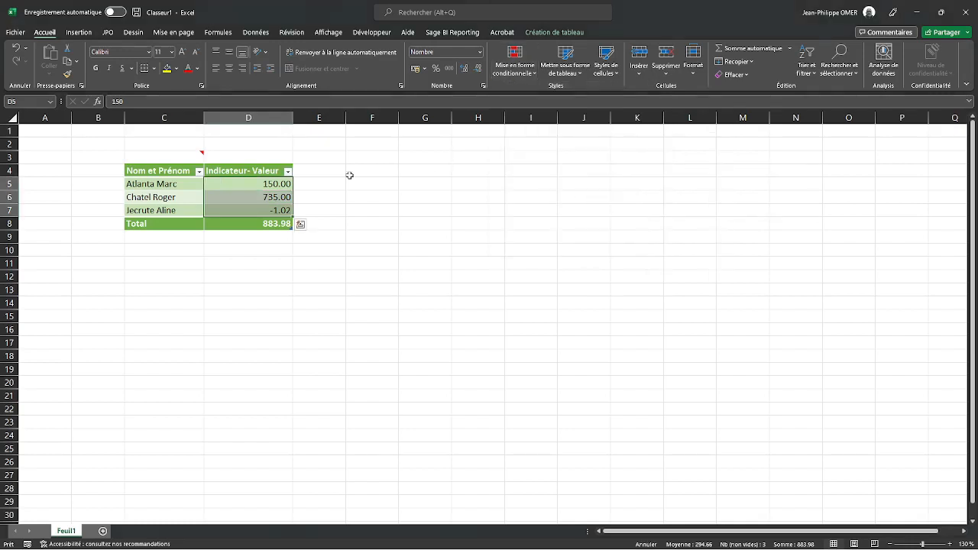
click(272, 184)
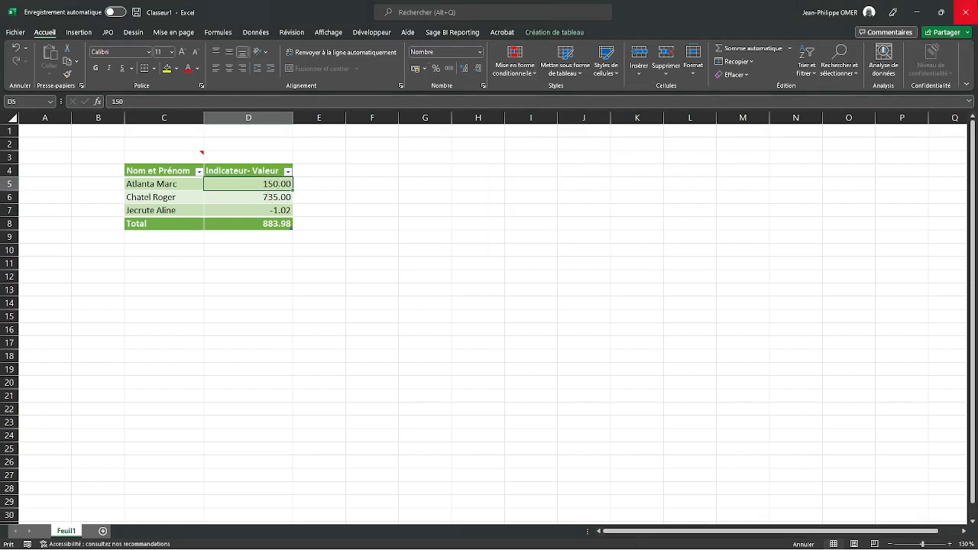
click(14, 33)
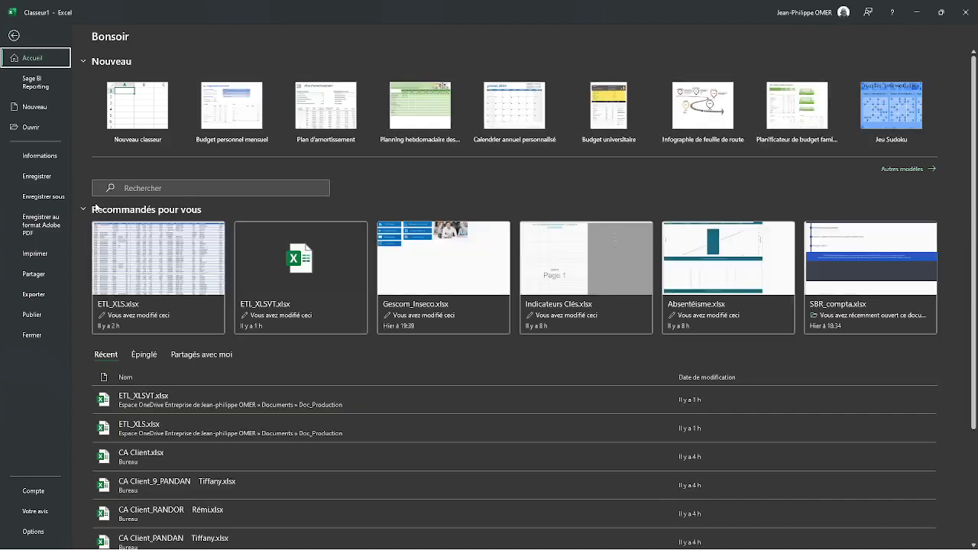
key(Escape)
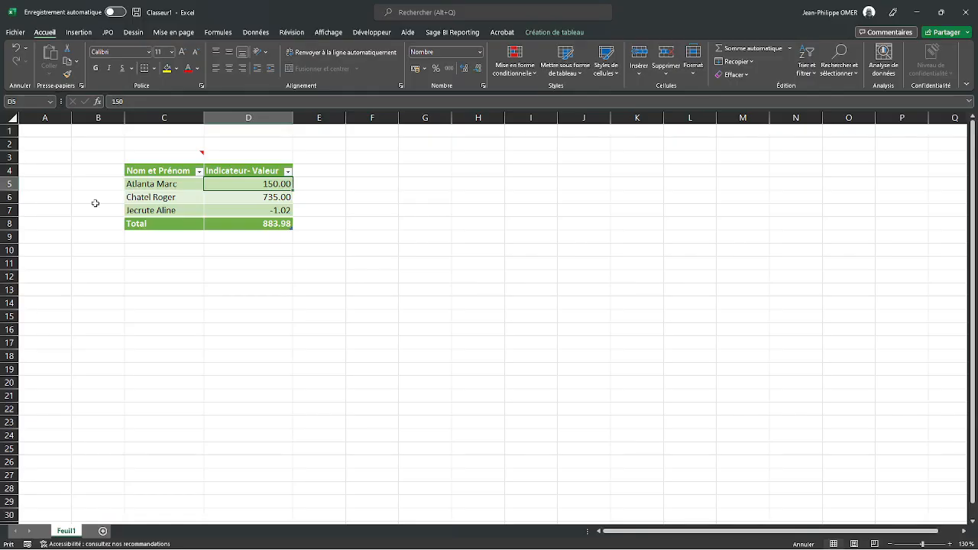
Step: Insert an empty row above the payroll list table, at row 2
click(455, 32)
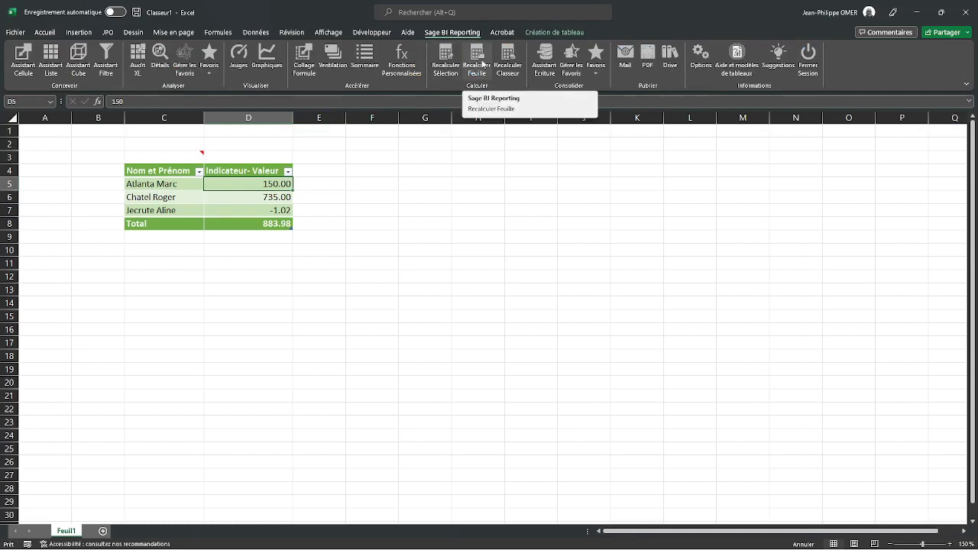
click(357, 273)
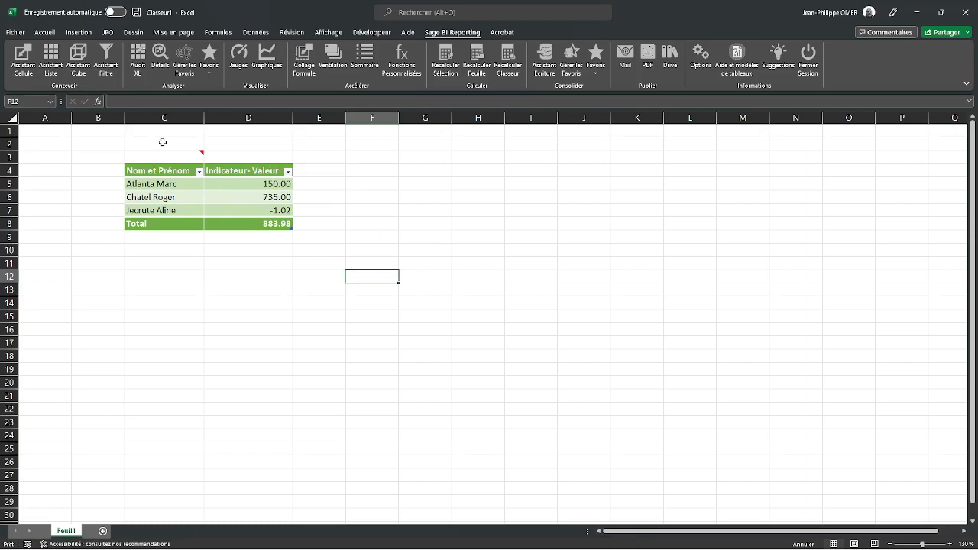
click(6, 144)
right_click(7, 144)
click(34, 254)
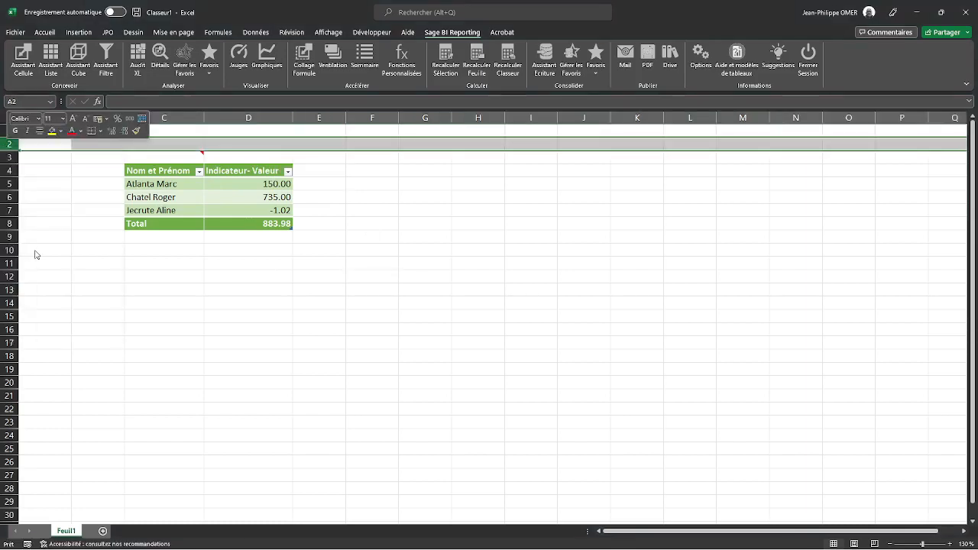
Step: Enter the label "Quelle période ?" in cell C2
click(146, 145)
text(Q)
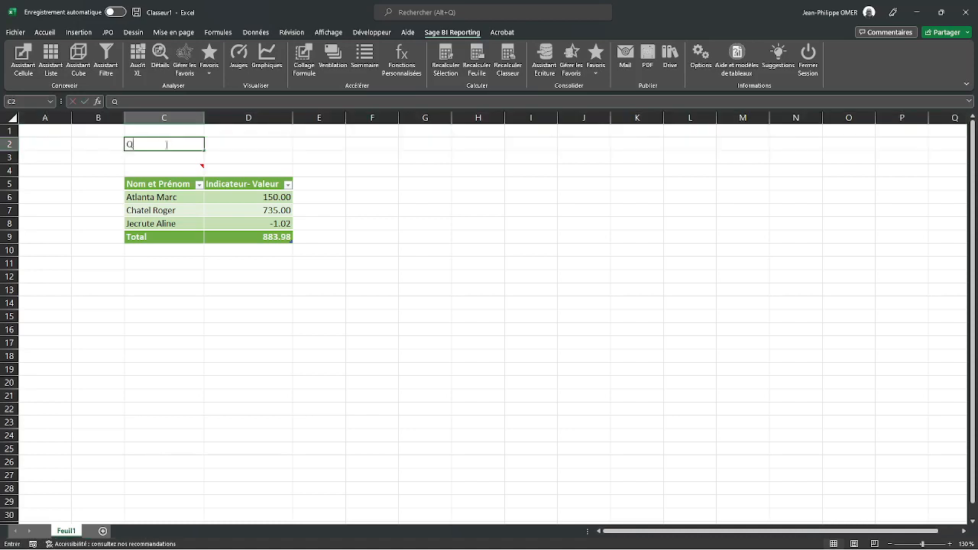
text(uelle période ?)
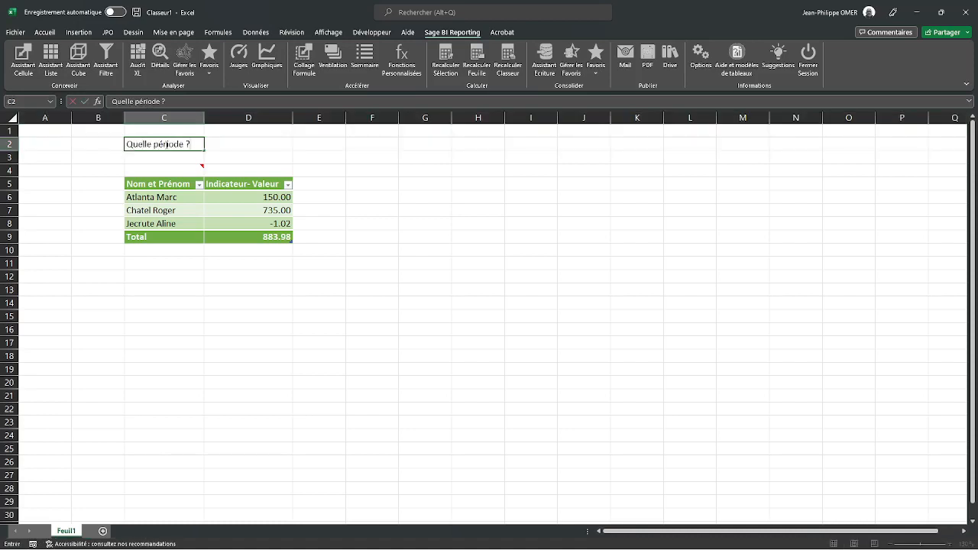
key(Return)
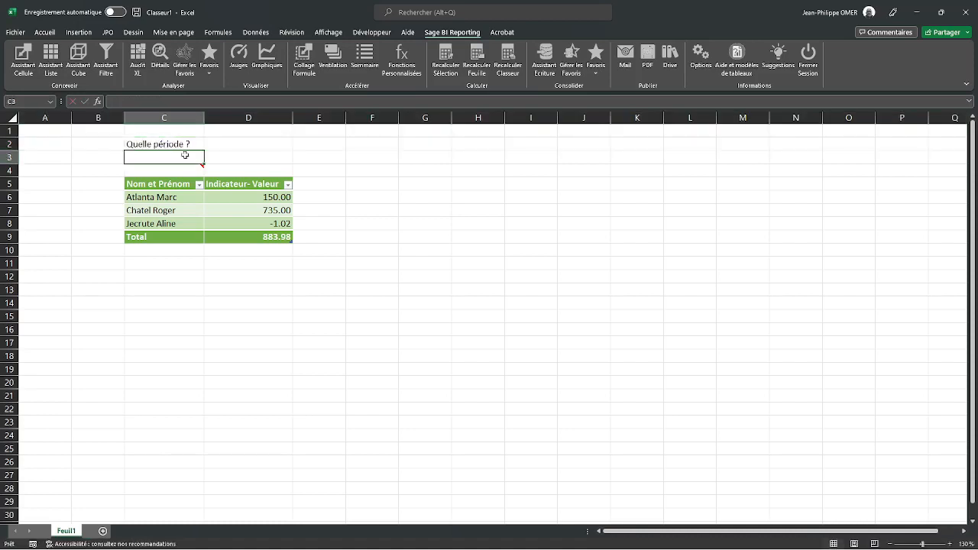
Step: Label cell C2 "Quelle année SVP ?" and enter 2022 as the year in cell D2
click(227, 144)
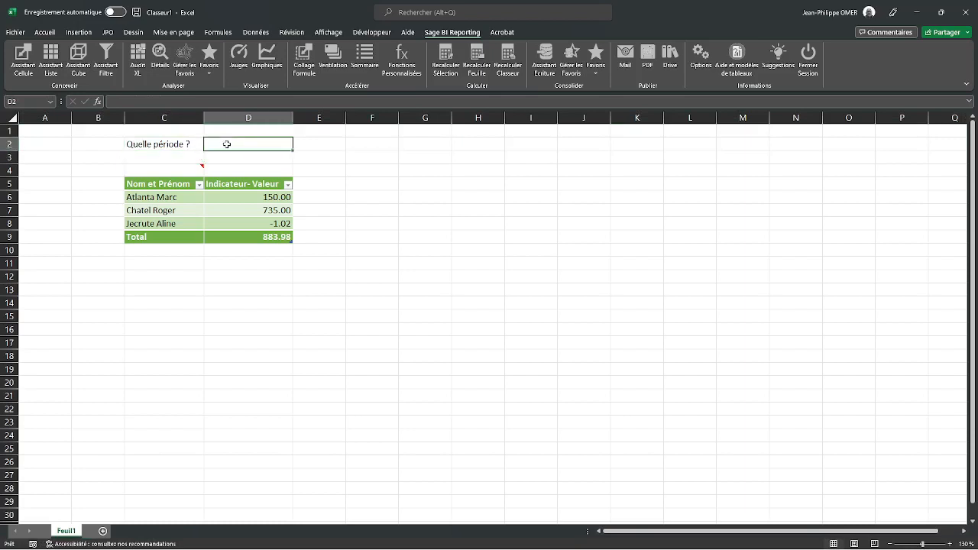
key(Left)
text(Quelle année SVP ?)
key(Return)
click(227, 143)
text(2022)
key(Return)
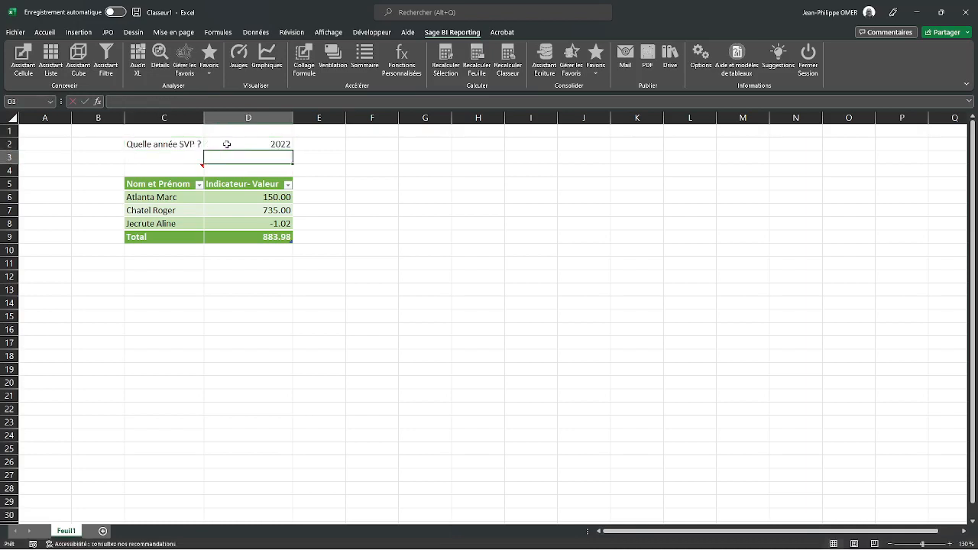
Step: Reopen the list definition from cell C4 and remove its Paie - Période filter
click(189, 171)
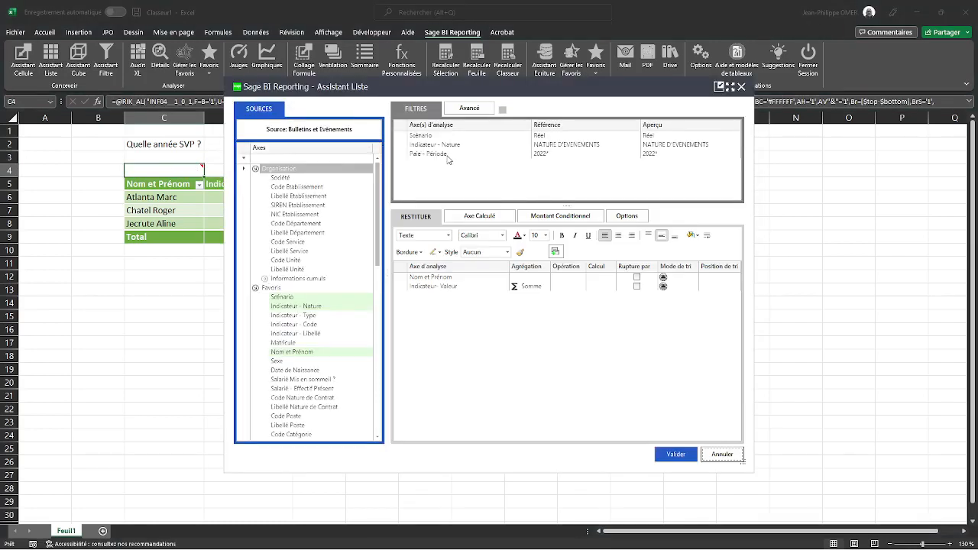
click(448, 156)
key(Delete)
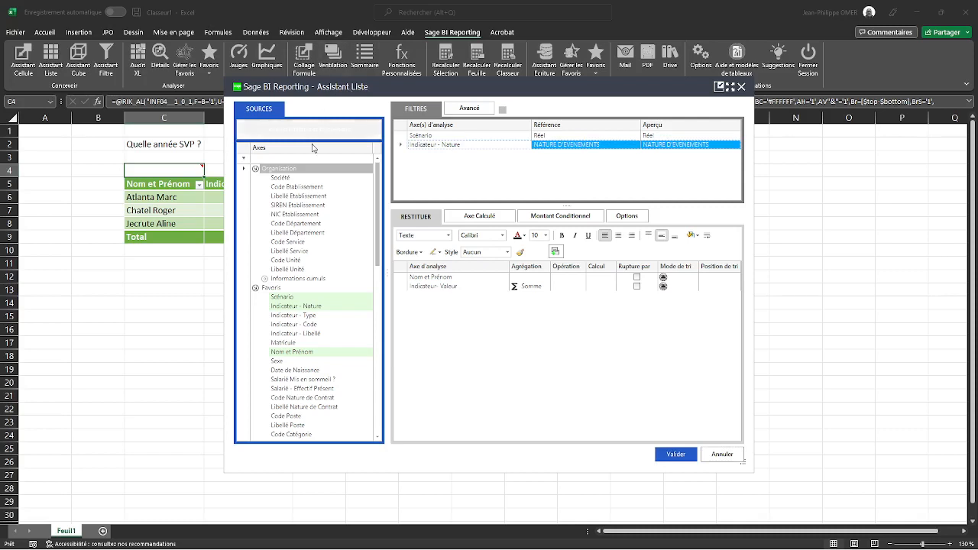
Step: Filter the list on Paie - Année with cell D2 as its reference and regenerate the list
drag(376, 252, 376, 372)
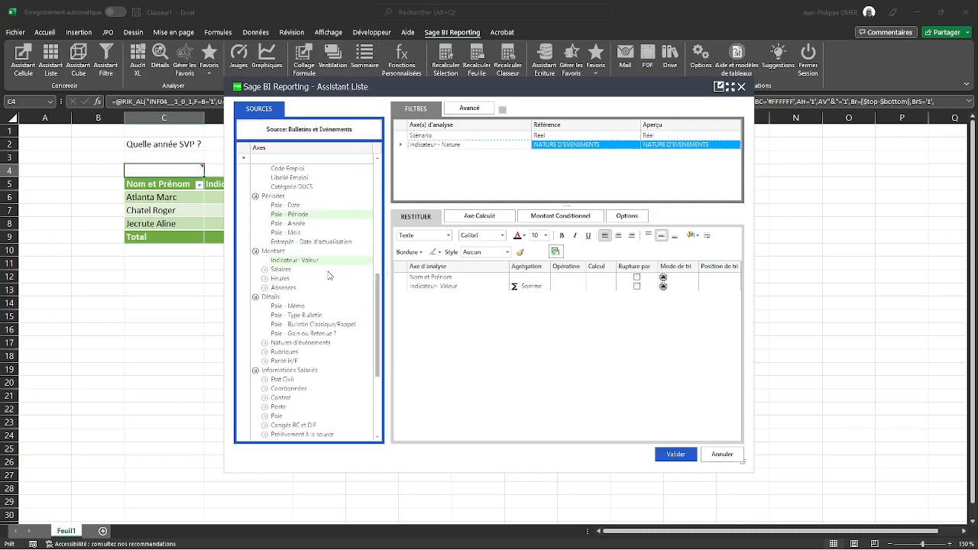
scroll(329, 276, up, 1)
drag(293, 254, 477, 159)
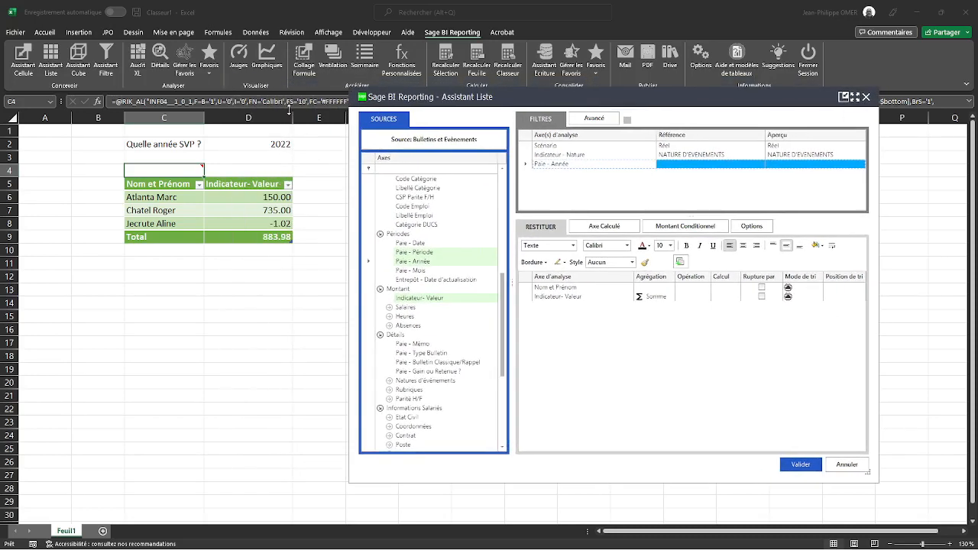
click(265, 144)
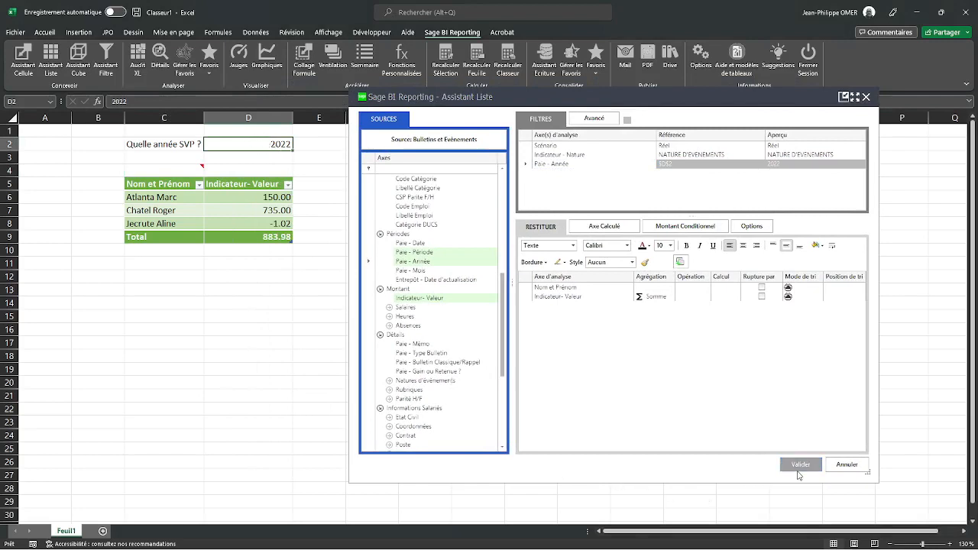
click(798, 472)
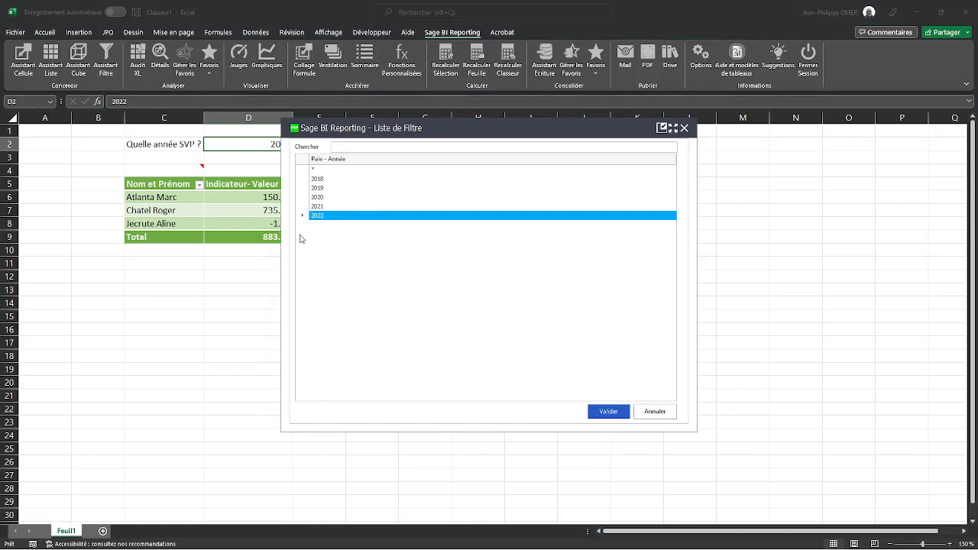
Step: Pick 2021 from the Paie - Année filter values for cell D2 and look through the refreshed list
double_click(318, 209)
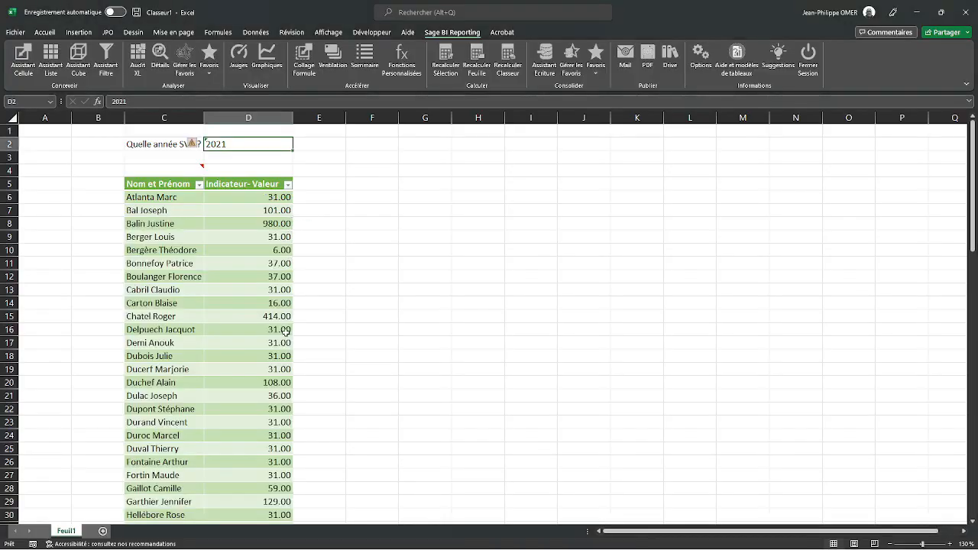
scroll(297, 321, down, 4)
scroll(302, 335, up, 1)
scroll(302, 335, up, 3)
Step: Set the year in cell D2 to 2020 and check the refreshed list down to its total row
text(202)
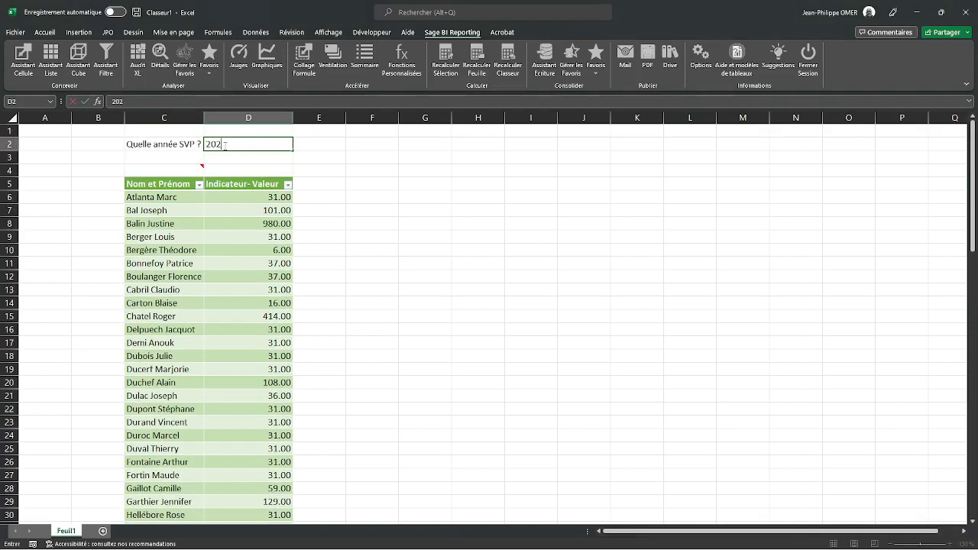
key(Return)
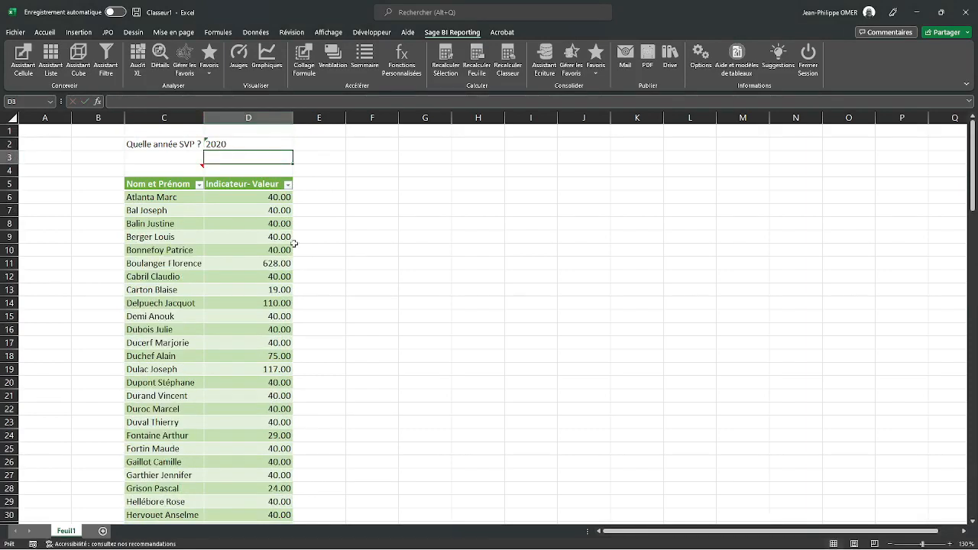
scroll(330, 295, down, 3)
scroll(339, 300, down, 5)
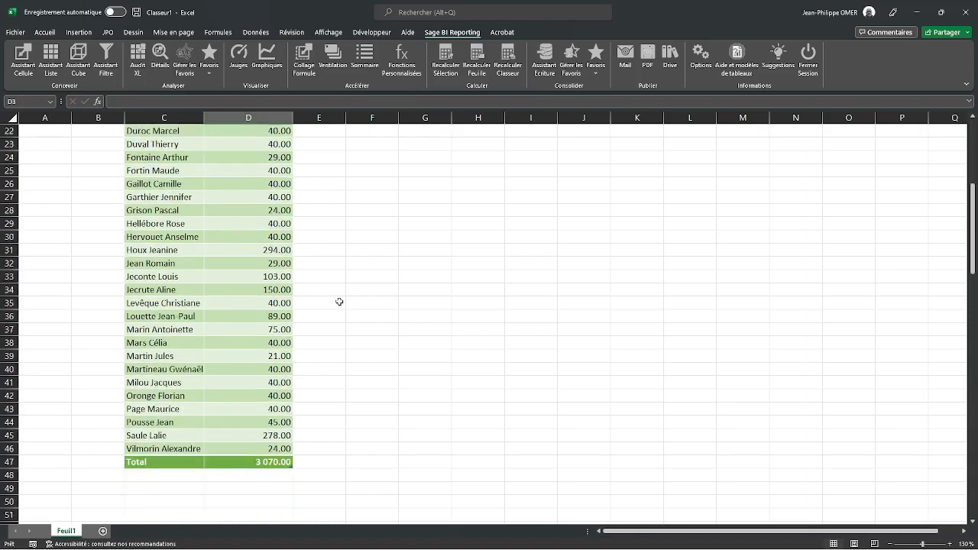
scroll(339, 300, up, 8)
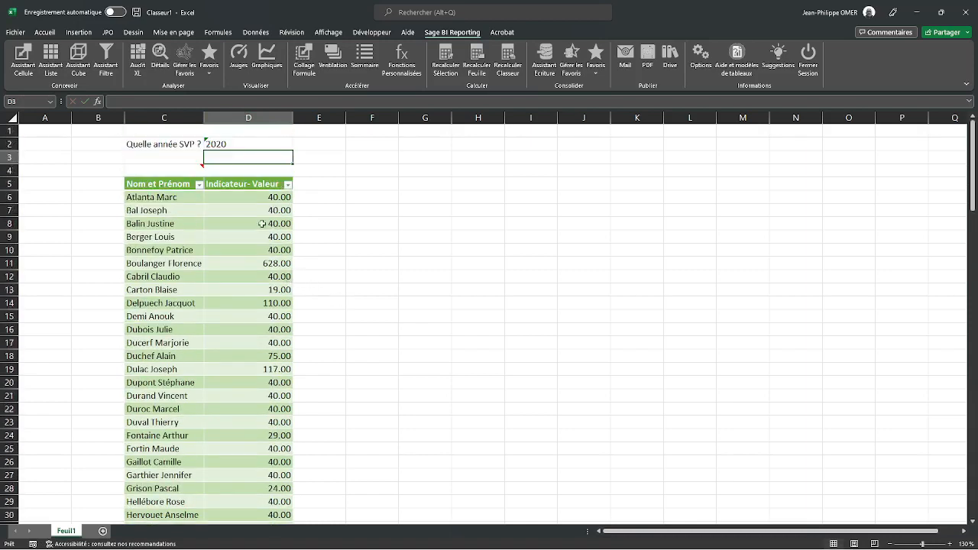
Step: Set the year in cell D2 back to 2022
click(235, 145)
text(20)
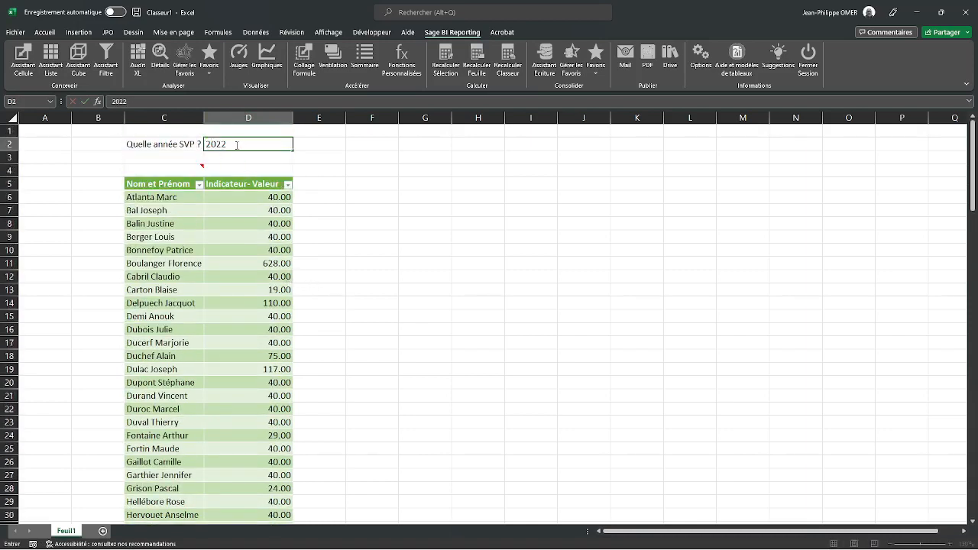
key(Return)
Step: Add a calculated column beside the table that divides each Indicateur- Valeur amount by the column total
click(301, 197)
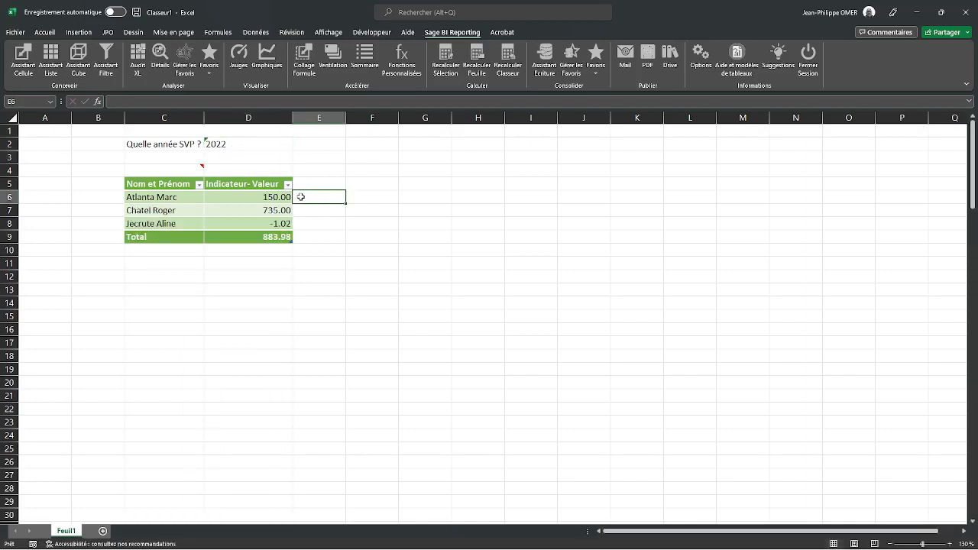
text(=)
key(Left)
text(/)
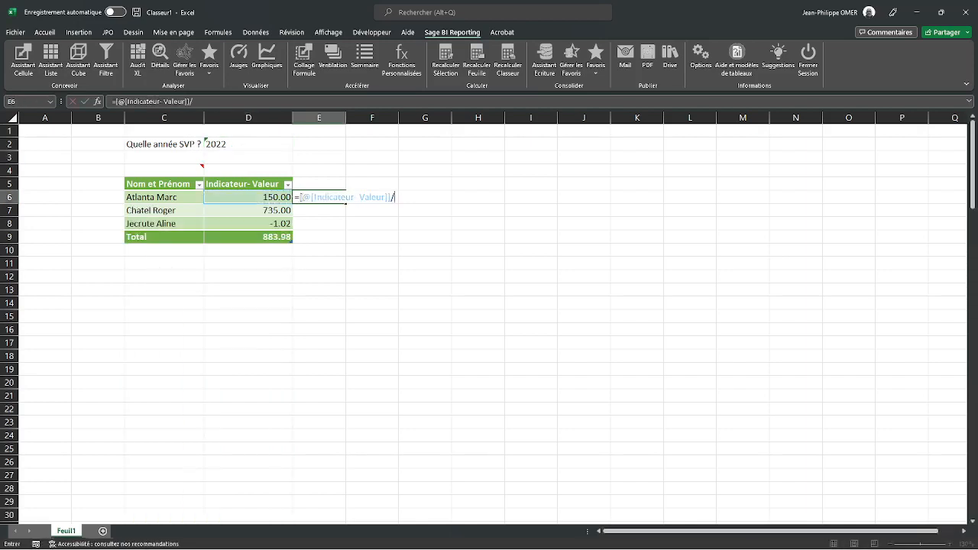
click(279, 237)
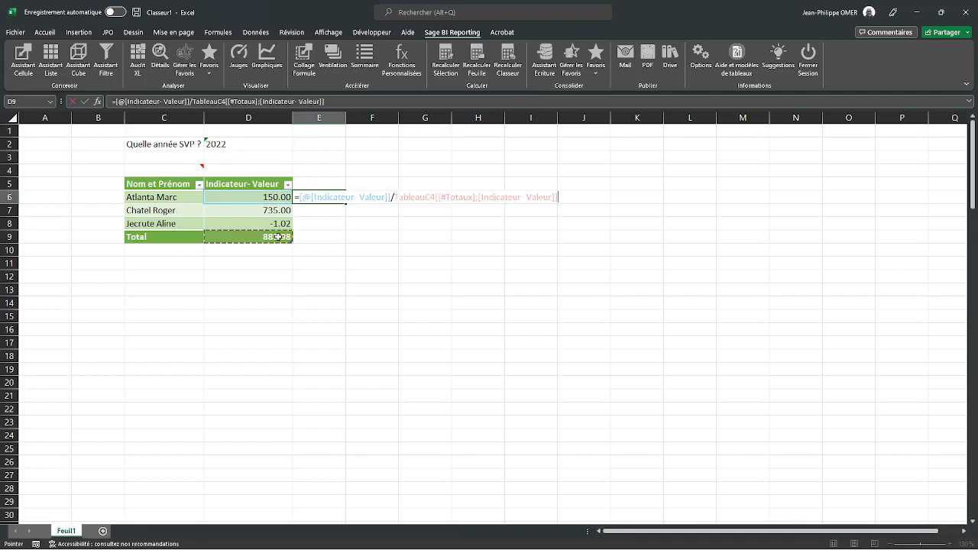
key(Return)
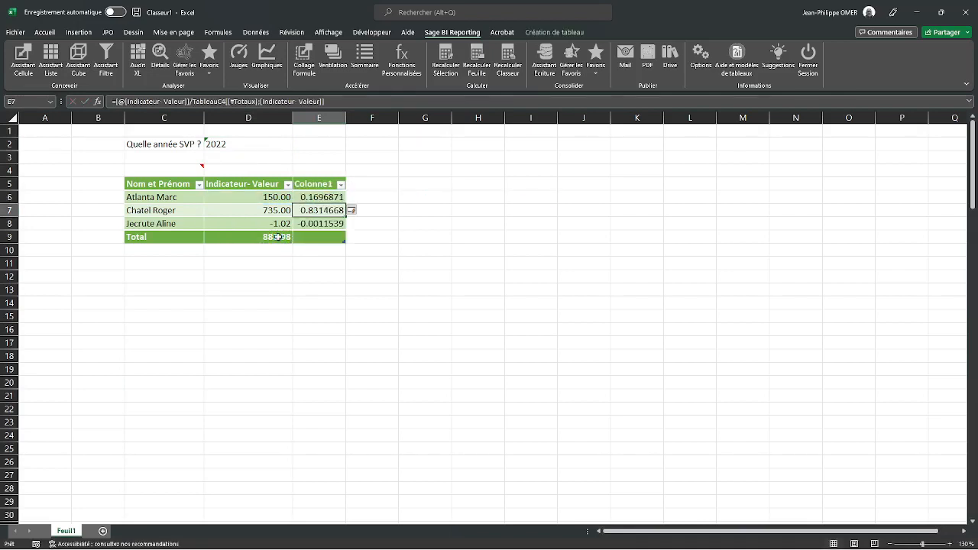
Step: Rename the new calculated column's header as "%"
click(324, 185)
drag(146, 101, 68, 102)
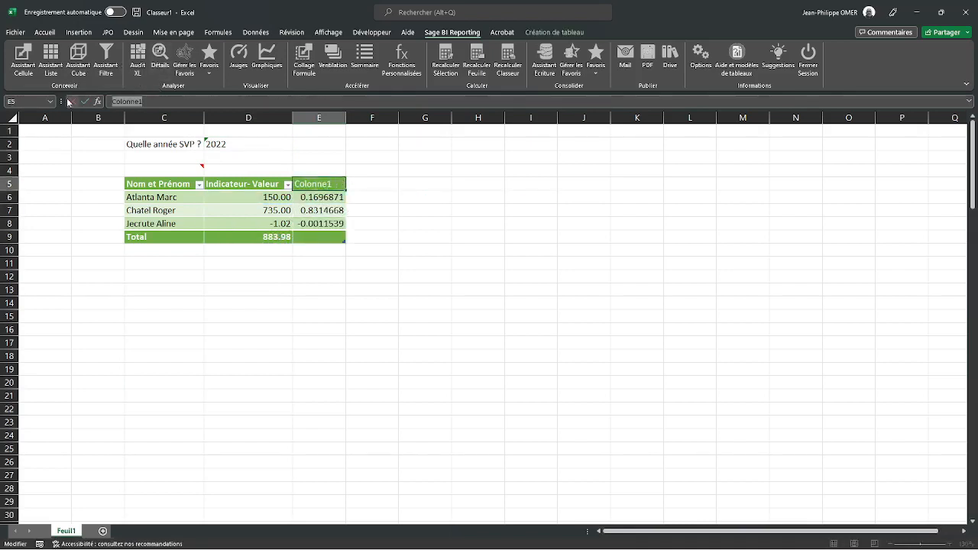
text(%)
key(Return)
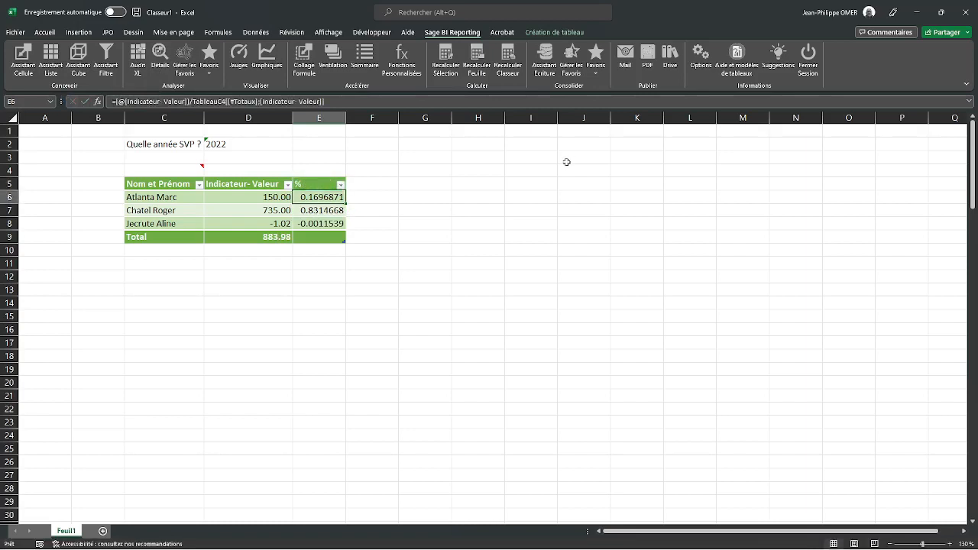
Step: Format the values of the % column as percentages
click(311, 177)
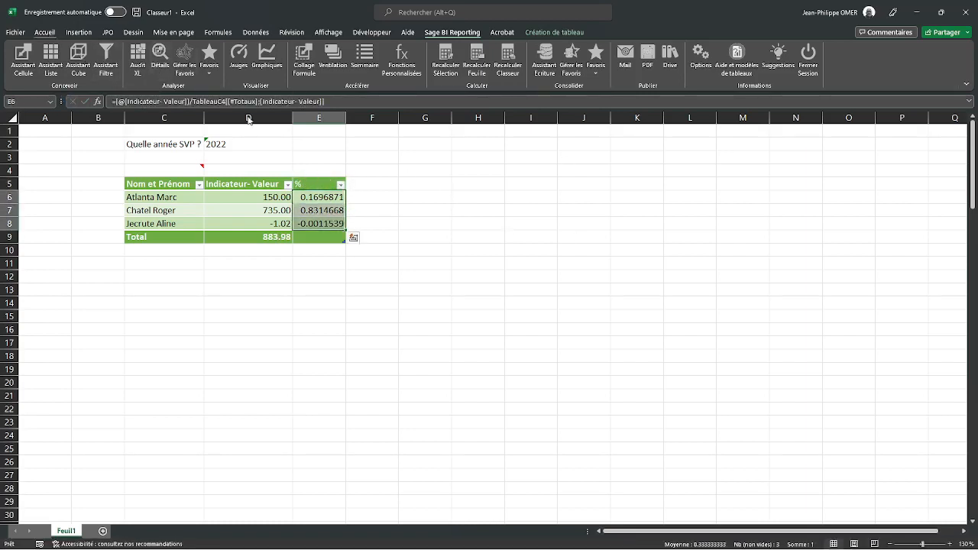
click(45, 33)
click(435, 68)
click(425, 196)
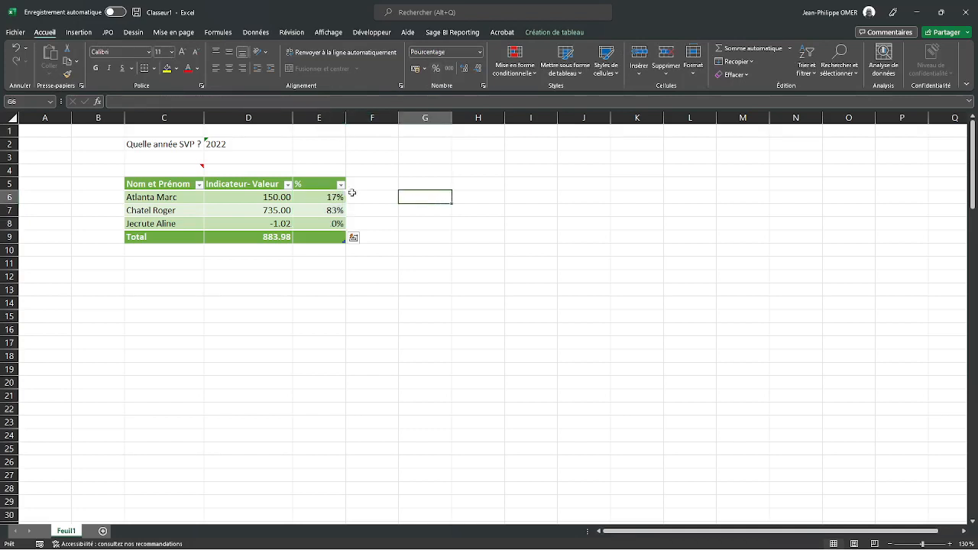
Step: Set the year in cell D2 to 2021 to test the list with its % column
click(250, 144)
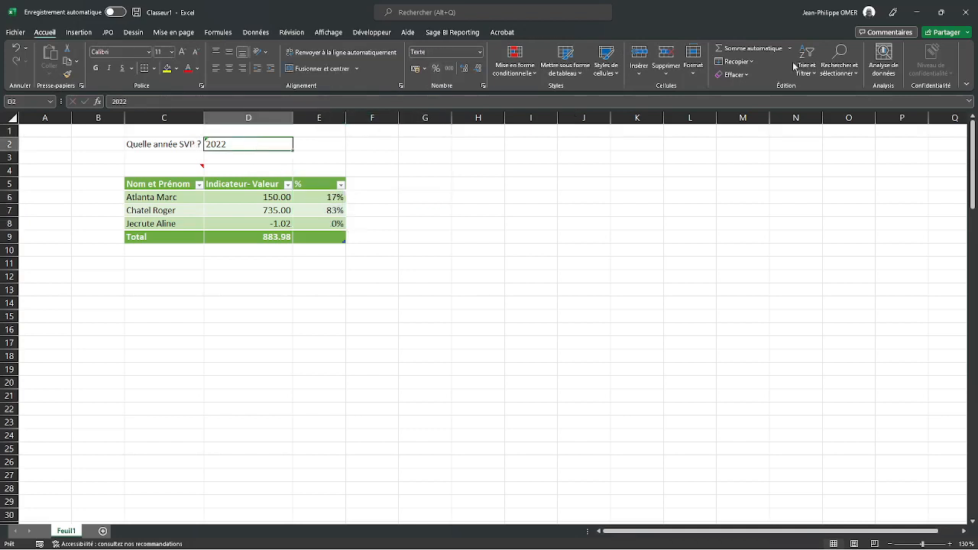
text(2021)
key(Return)
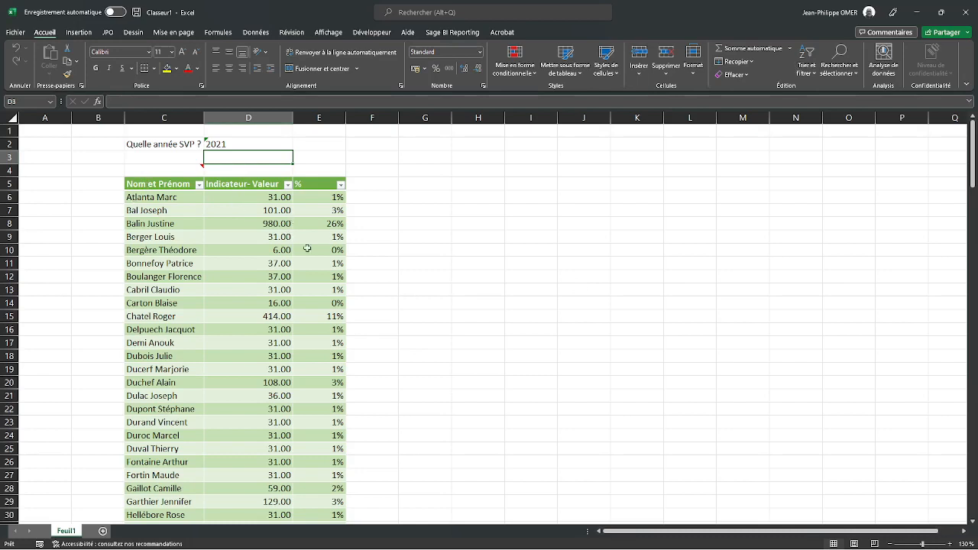
Step: Set the list definition to sort by Indicateur- Valeur in descending order, assign its sort position, and regenerate the list
click(184, 169)
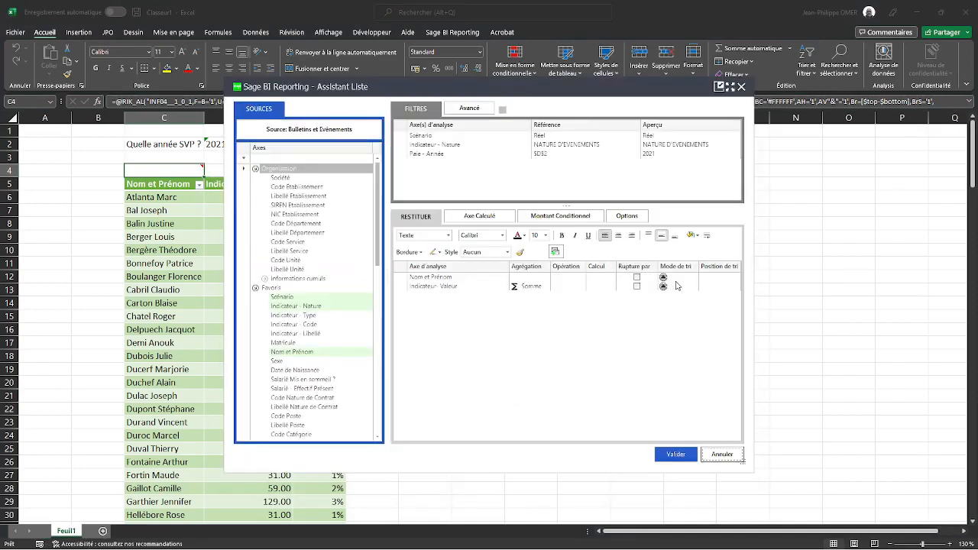
click(678, 287)
click(681, 306)
click(718, 286)
click(736, 286)
click(715, 304)
click(670, 454)
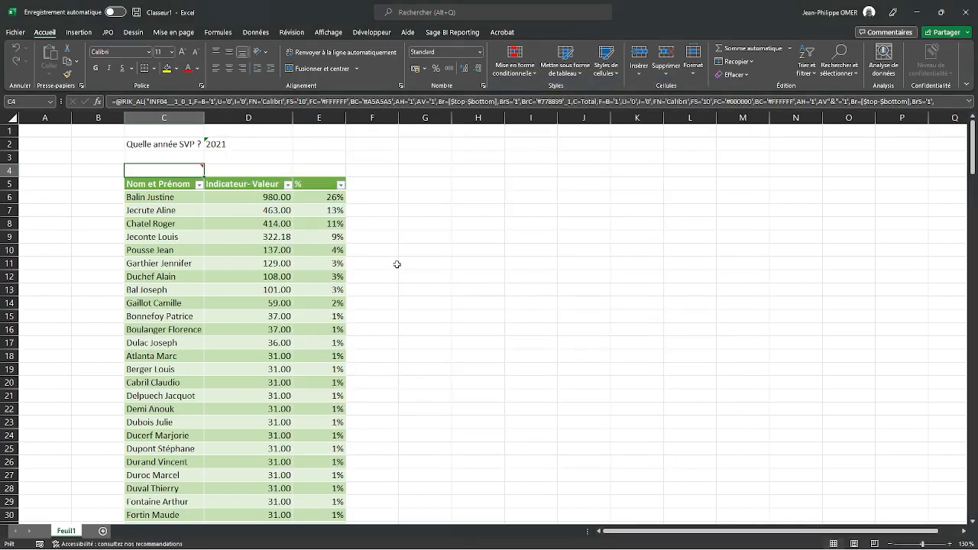
Step: Set the year in cell D2 to 2022 to refresh the sorted list
click(246, 146)
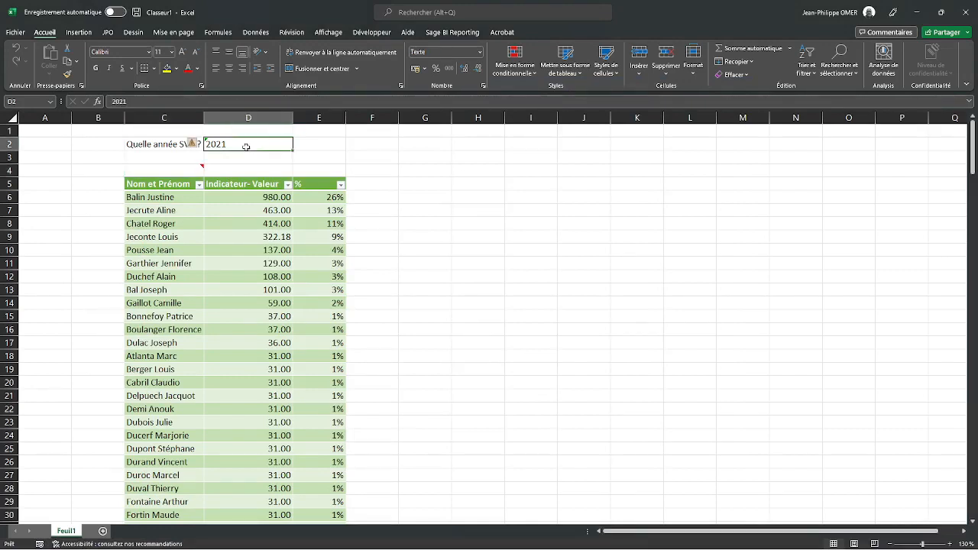
text(2022)
key(Return)
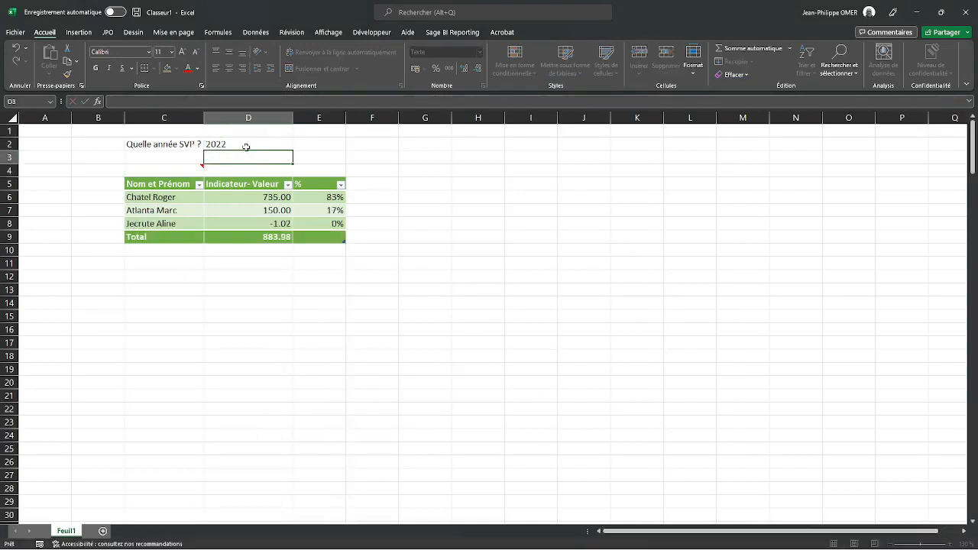
click(273, 198)
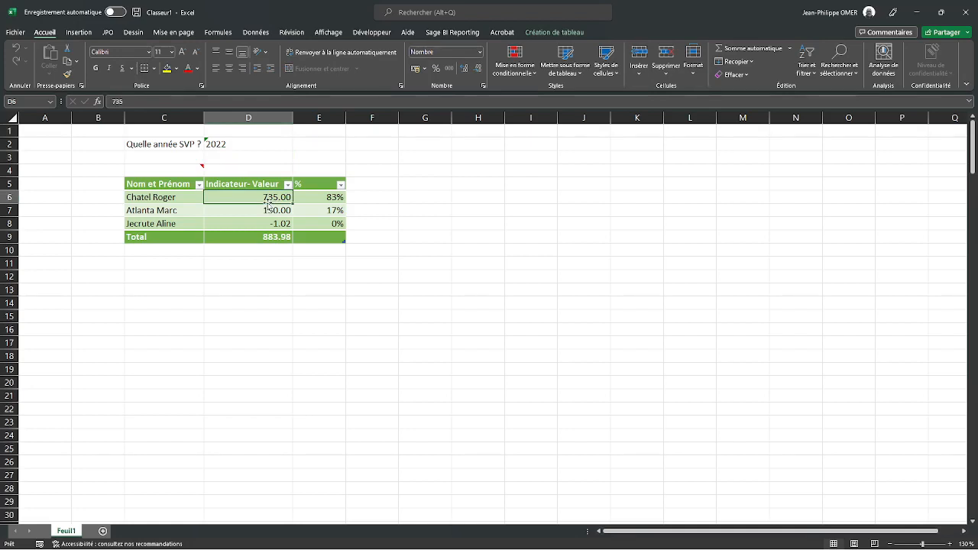
Step: Start a Sage BI Reporting detail analysis of the value in D6 and add Paie - Mois as its column axis
click(451, 34)
click(161, 57)
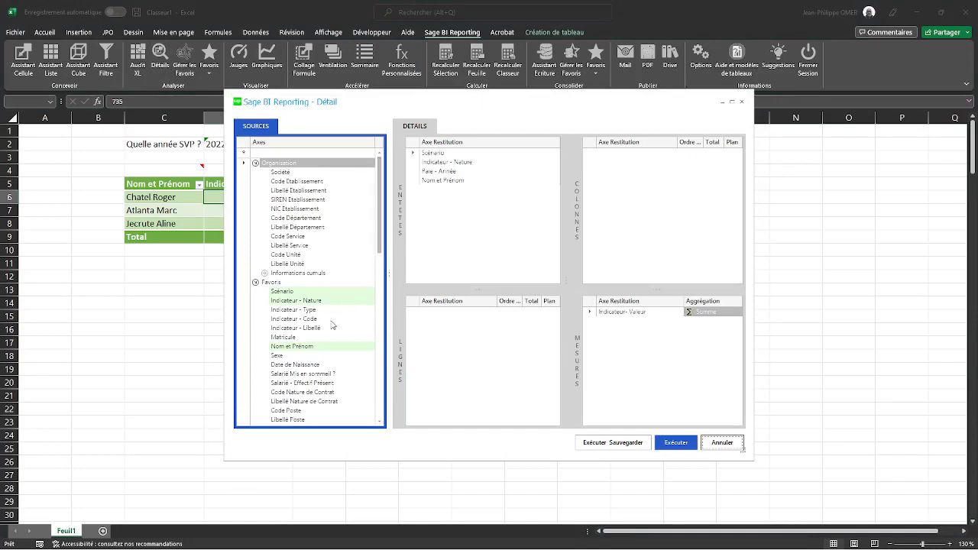
drag(380, 247, 385, 328)
drag(309, 274, 646, 232)
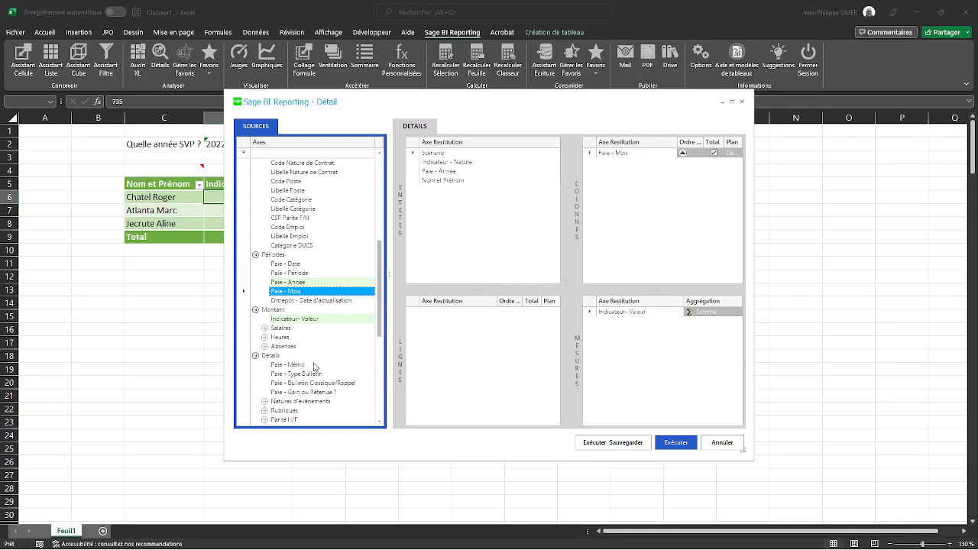
Step: Add the start date, end date and Motif Libellé axes of Natures d'évènements to the detail's rows
scroll(317, 370, down, 1)
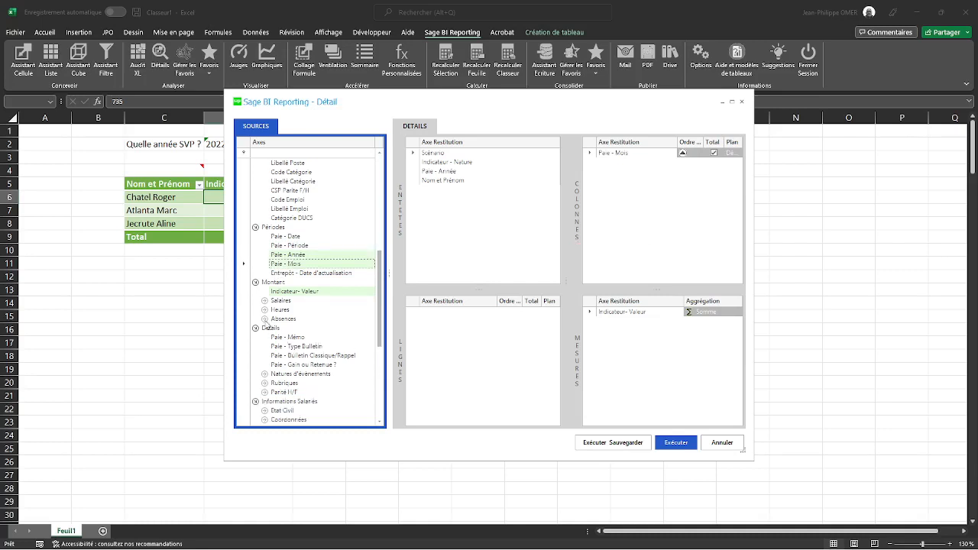
click(264, 374)
scroll(296, 377, down, 1)
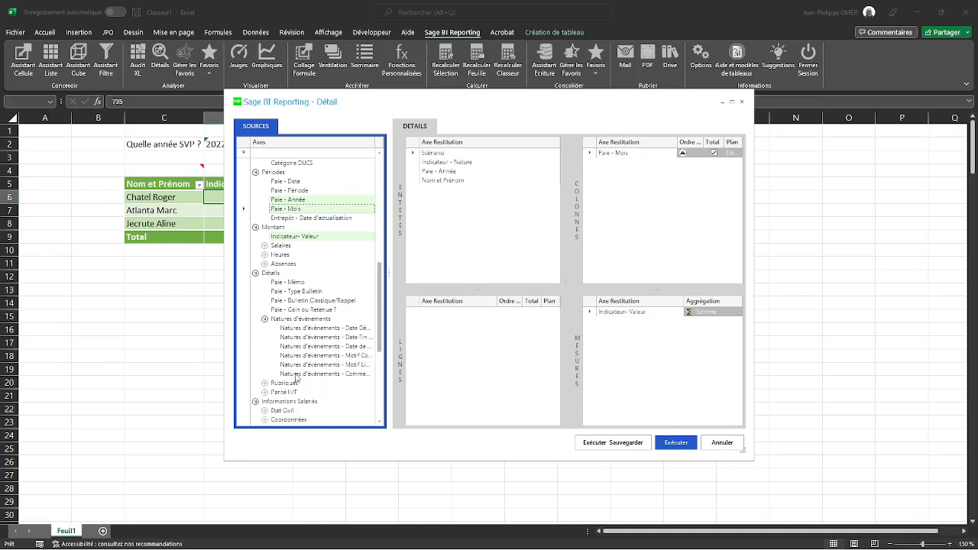
scroll(296, 378, down, 2)
click(340, 302)
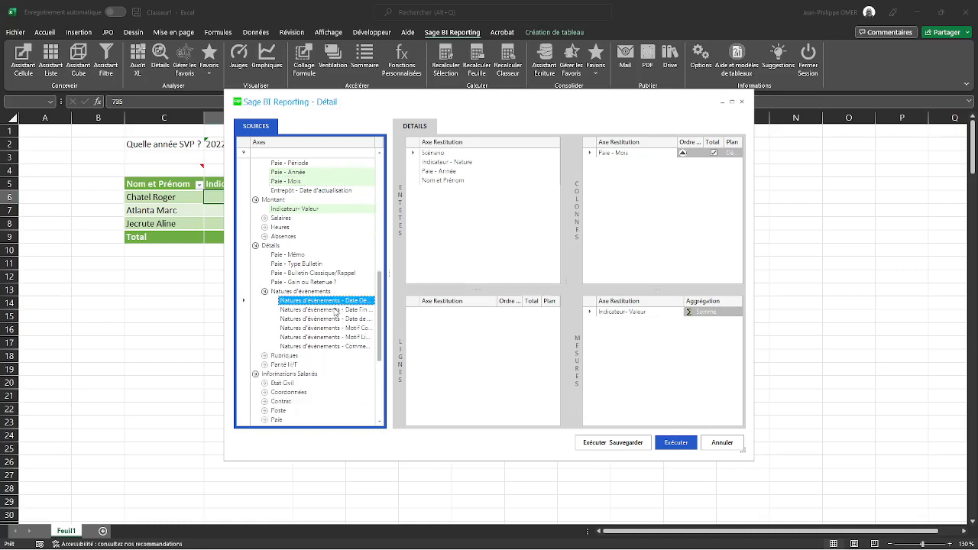
shift+click(336, 312)
drag(336, 312, 470, 336)
drag(358, 339, 451, 348)
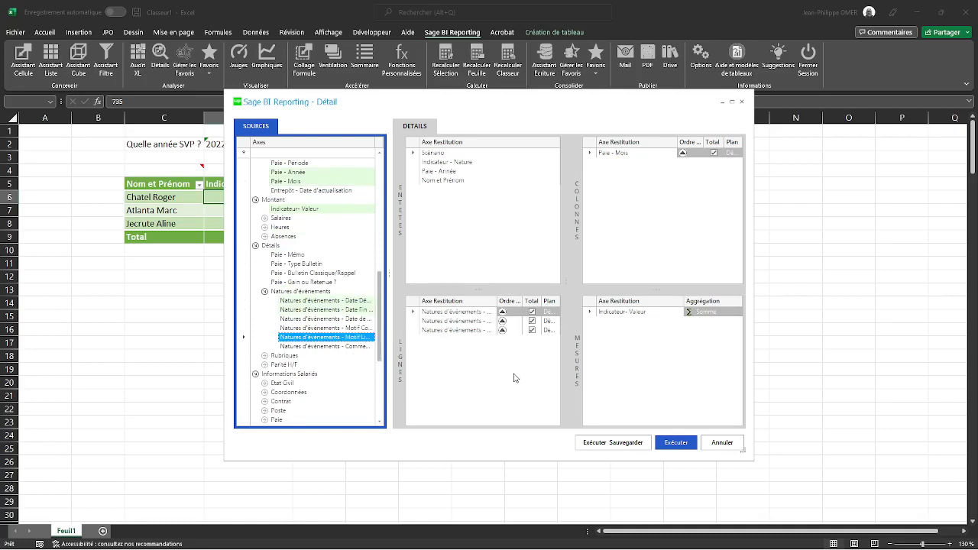
Step: Execute the detail and save it as a favourite named Détail absence
click(500, 311)
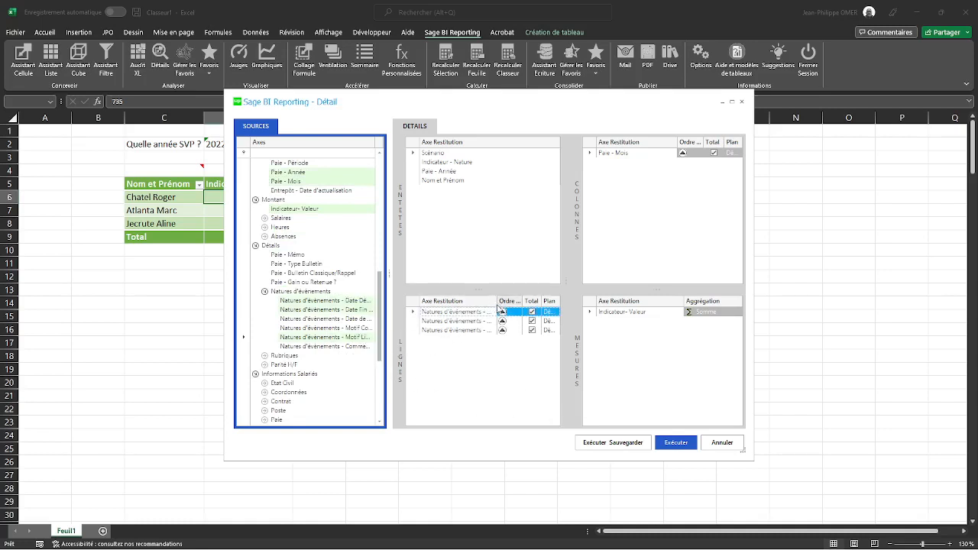
click(618, 444)
text(D)
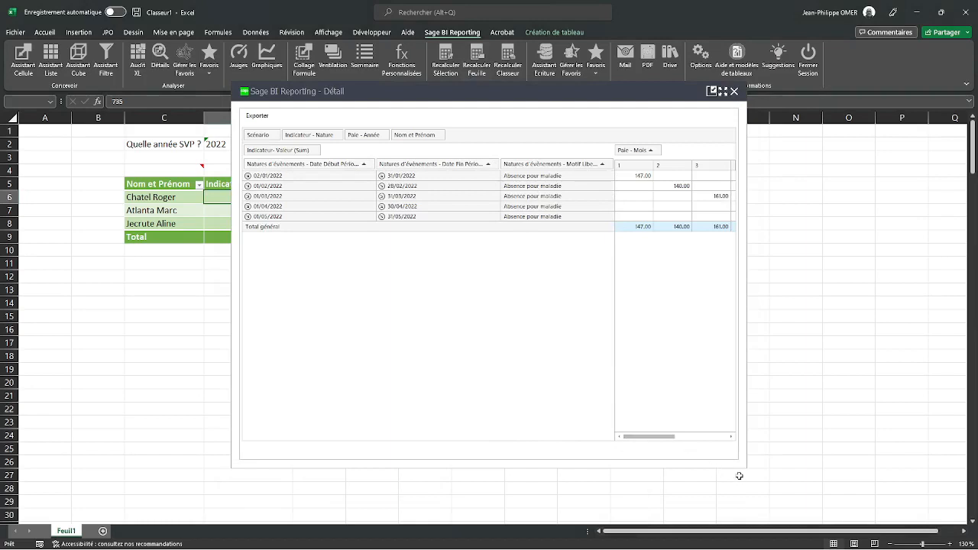
Step: Widen the detail results to examine the monthly absences and the grand total, and close them
drag(740, 465, 919, 475)
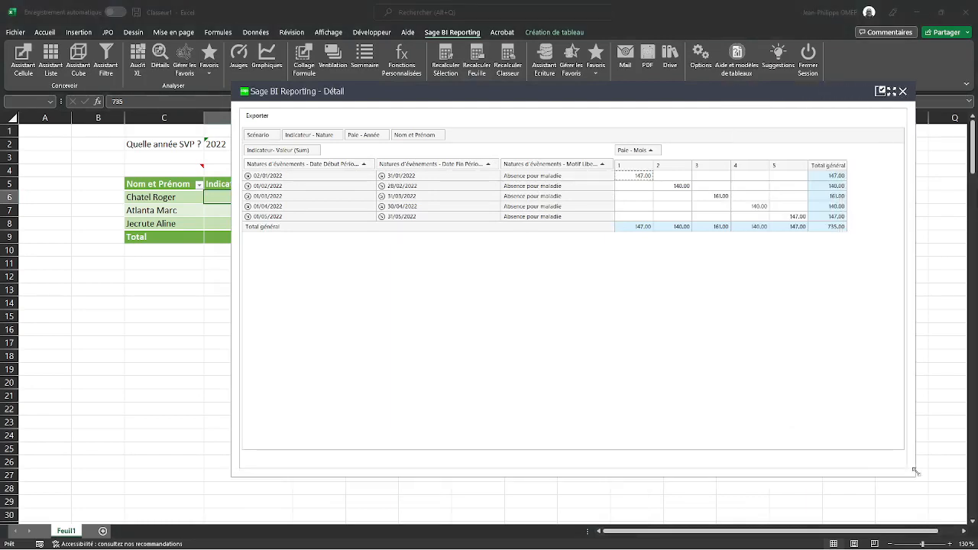
click(836, 228)
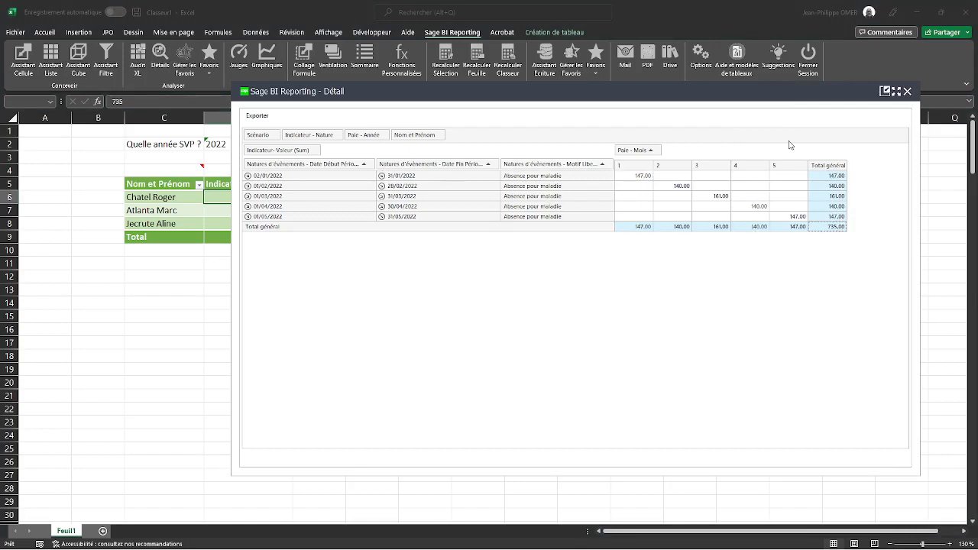
click(908, 92)
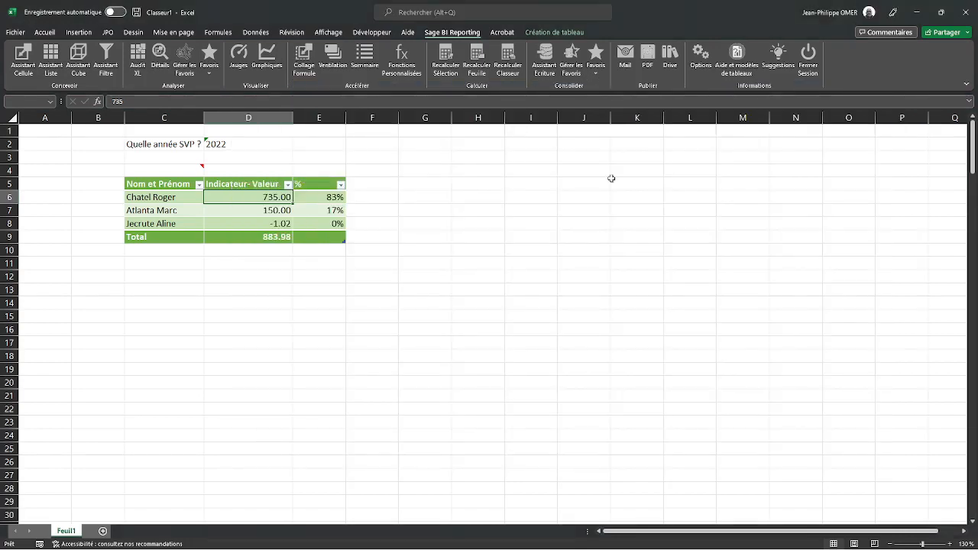
Step: Set the year in cell D2 to 2021 to refresh the list
click(279, 211)
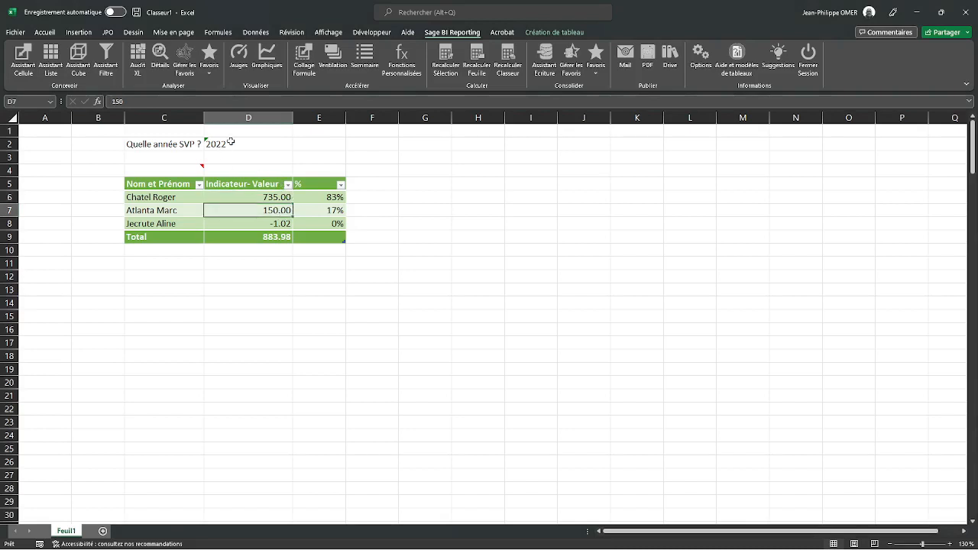
click(231, 142)
text(2021)
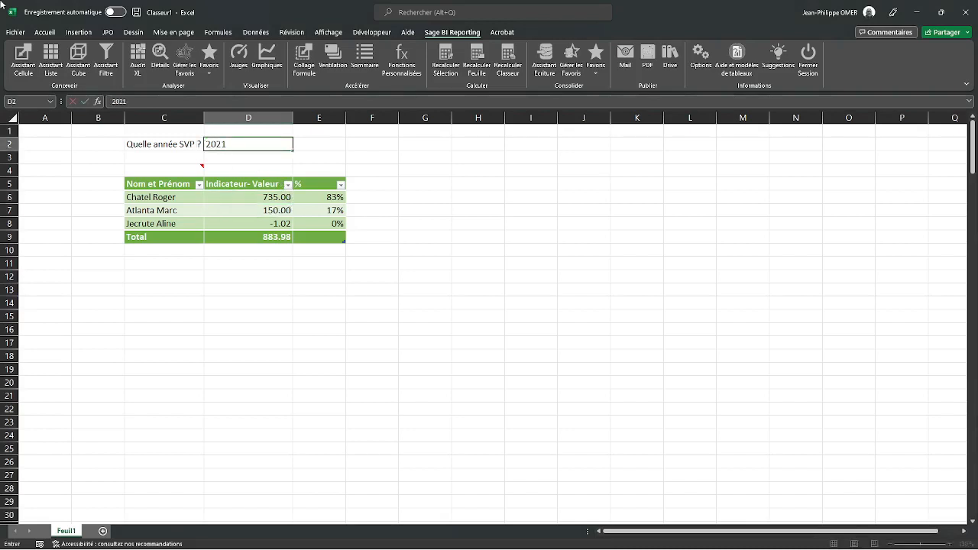
key(Return)
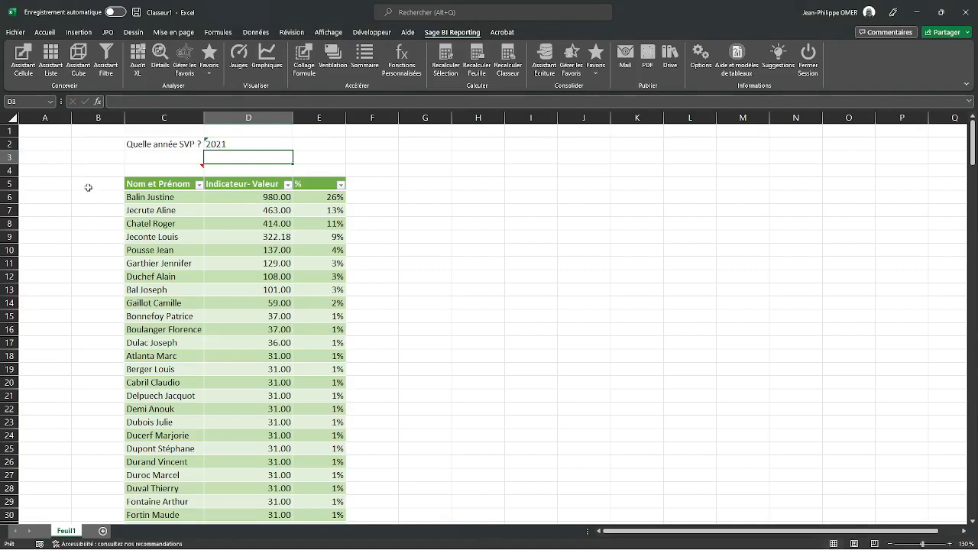
Step: Run the saved Détail absence favourite on the value in D11, examine its monthly and total columns, and close it
click(272, 264)
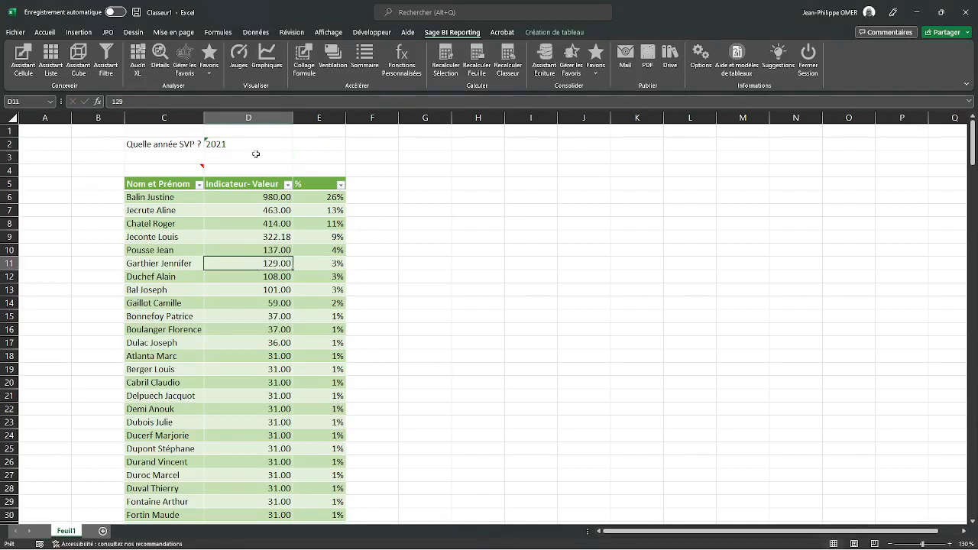
click(210, 74)
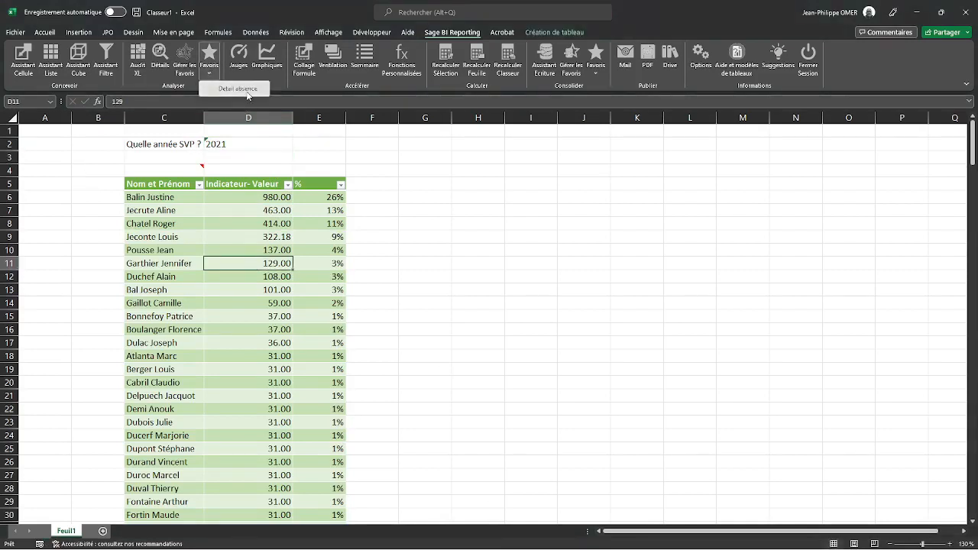
click(246, 91)
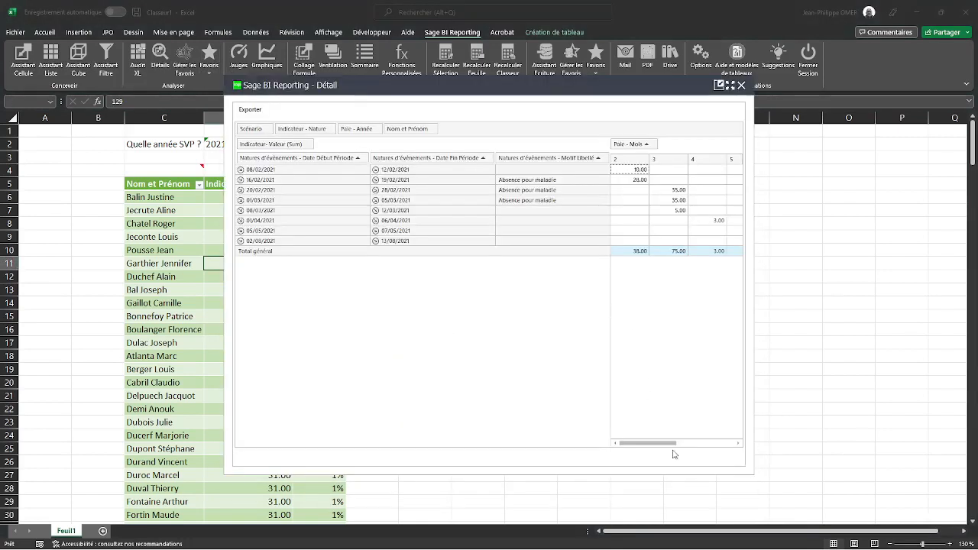
drag(651, 447, 709, 448)
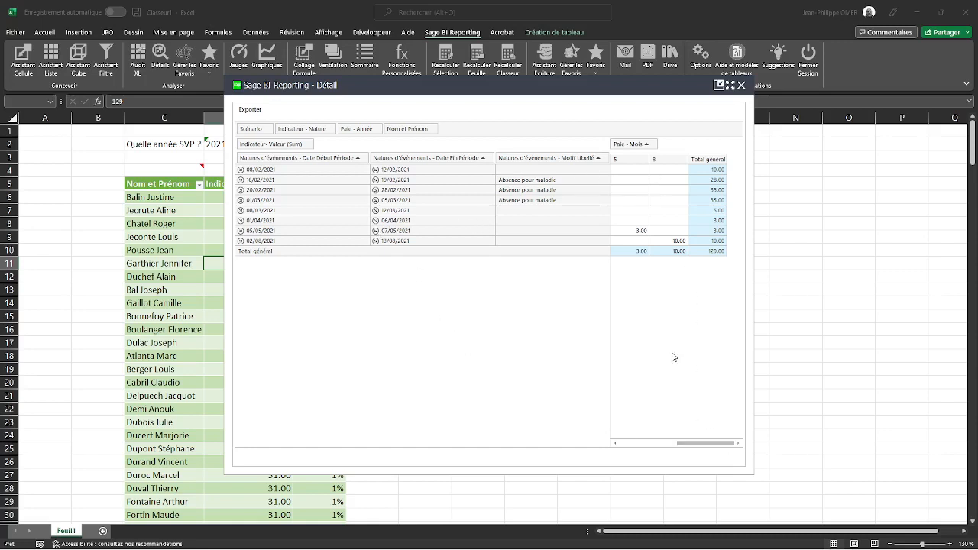
click(741, 86)
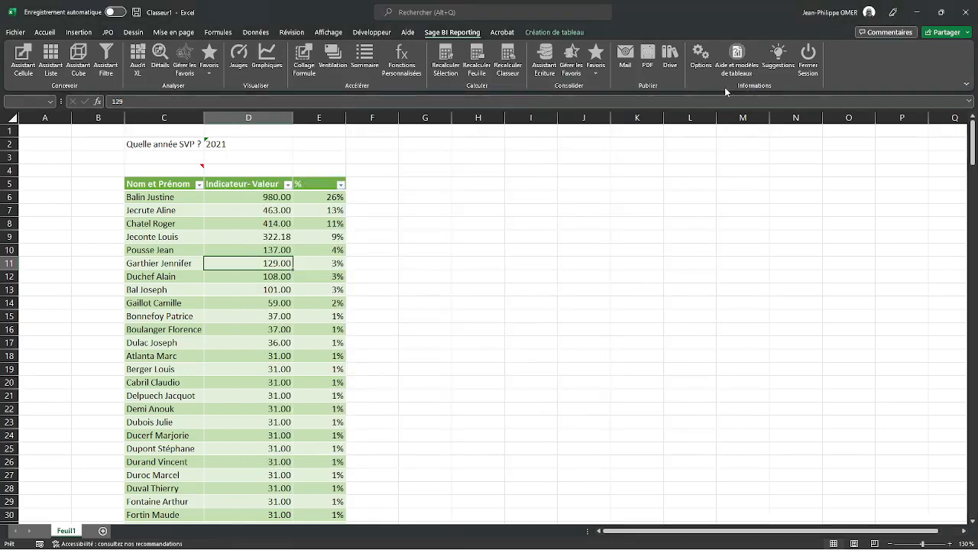
Step: Add a new sheet and start a cube at cell C6 from the Bulletins et Evènements model of Sage 100cloud Paie
click(103, 531)
click(121, 179)
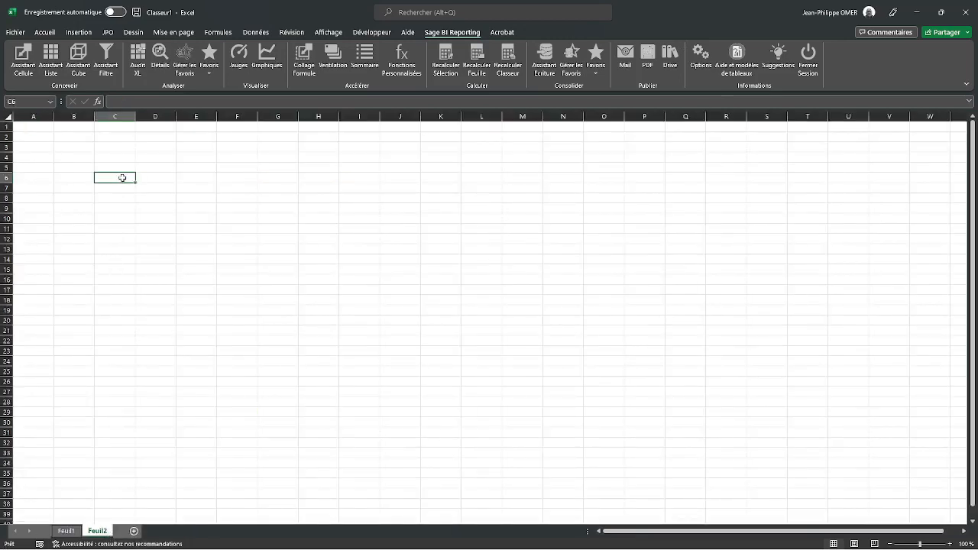
click(77, 67)
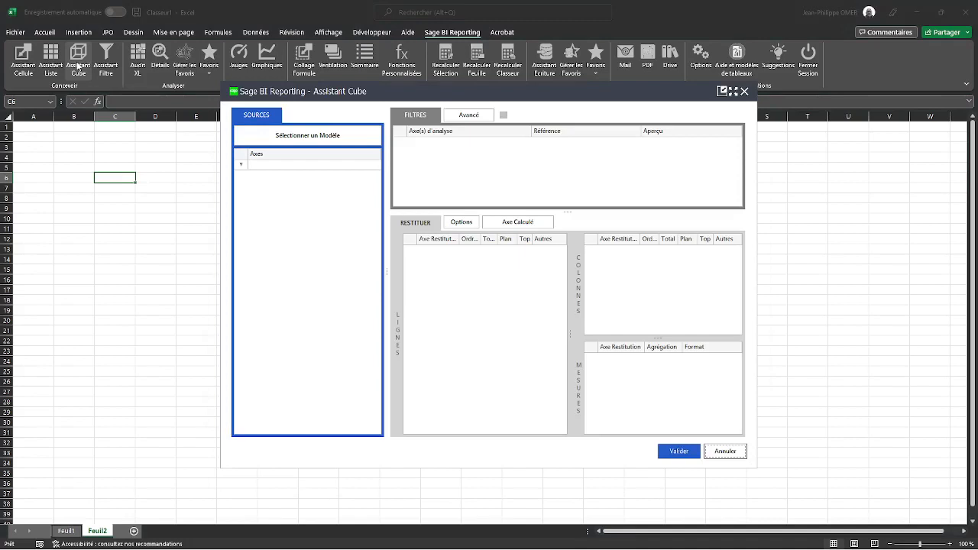
click(359, 141)
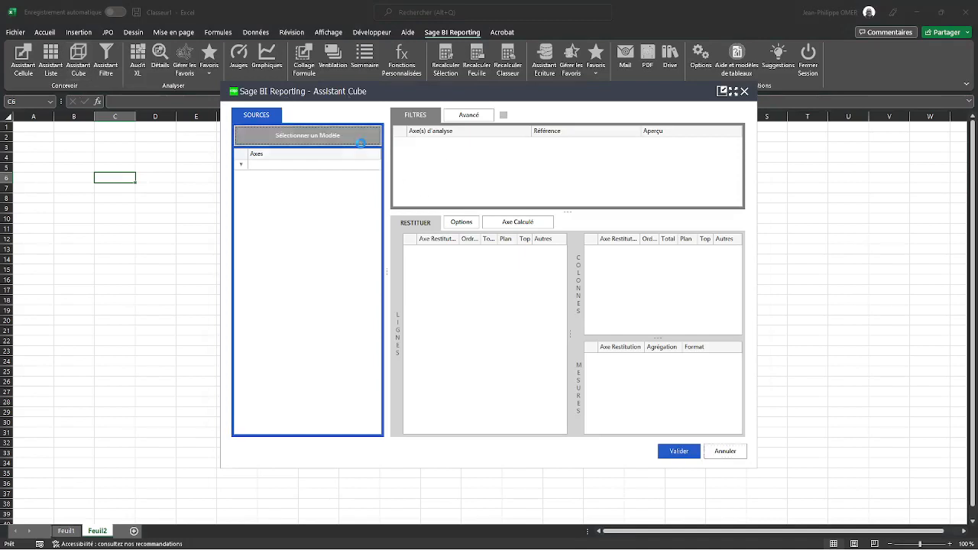
click(334, 246)
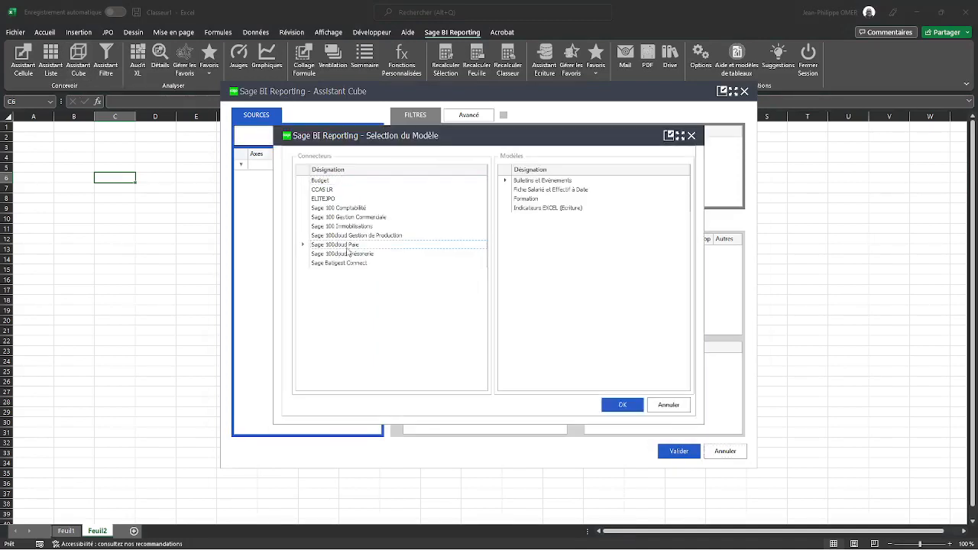
double_click(532, 182)
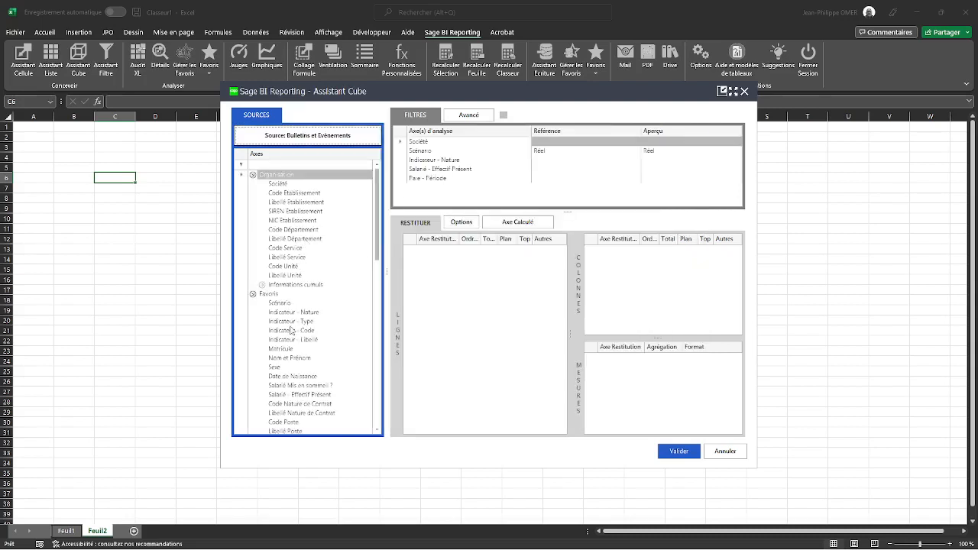
Step: Filter the cube on Indicateur - Libellé with Prime* and use that axis for the columns
drag(298, 341, 541, 193)
click(565, 188)
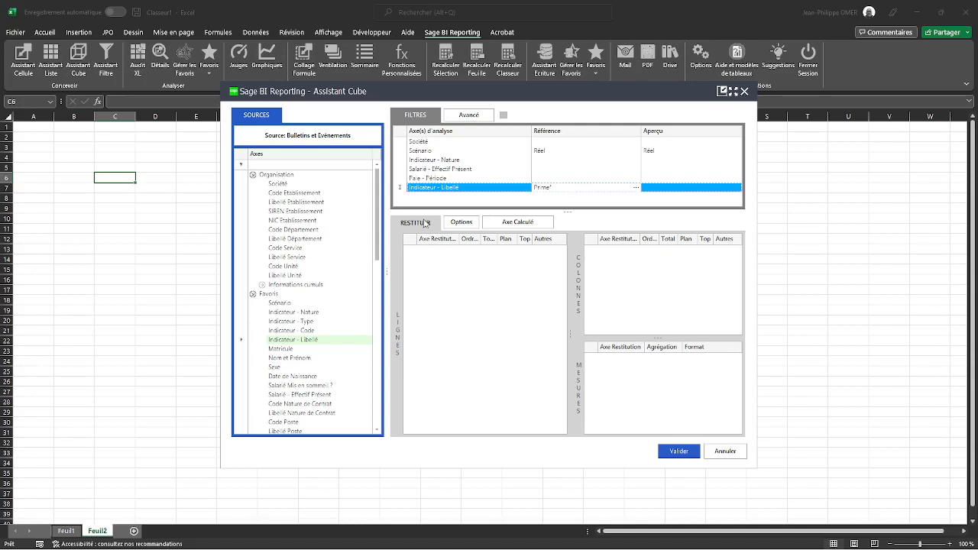
drag(456, 191, 659, 279)
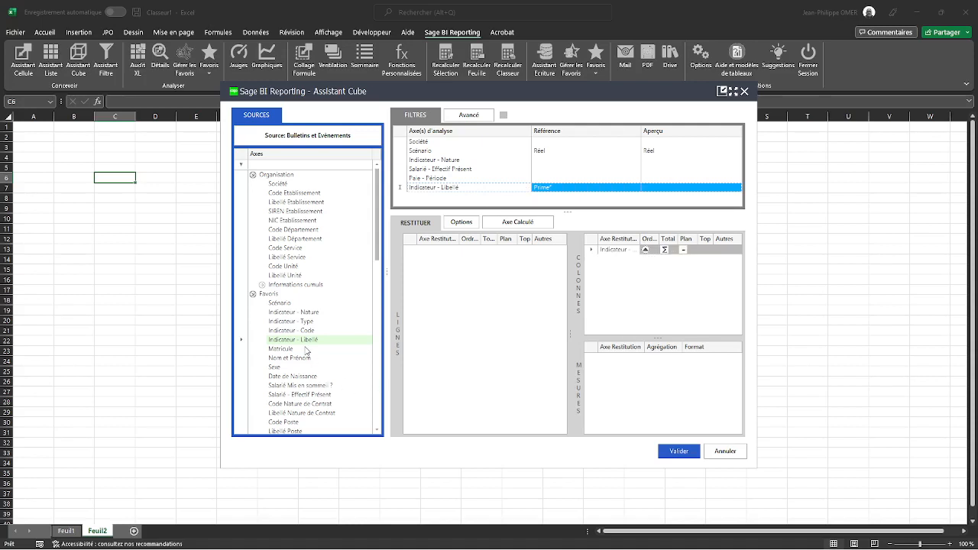
Step: Add Matricule and Nom et Prénom to the cube's rows, setting the total of each to Aucun
scroll(309, 374, down, 4)
scroll(311, 386, down, 2)
scroll(311, 389, up, 2)
drag(294, 248, 450, 272)
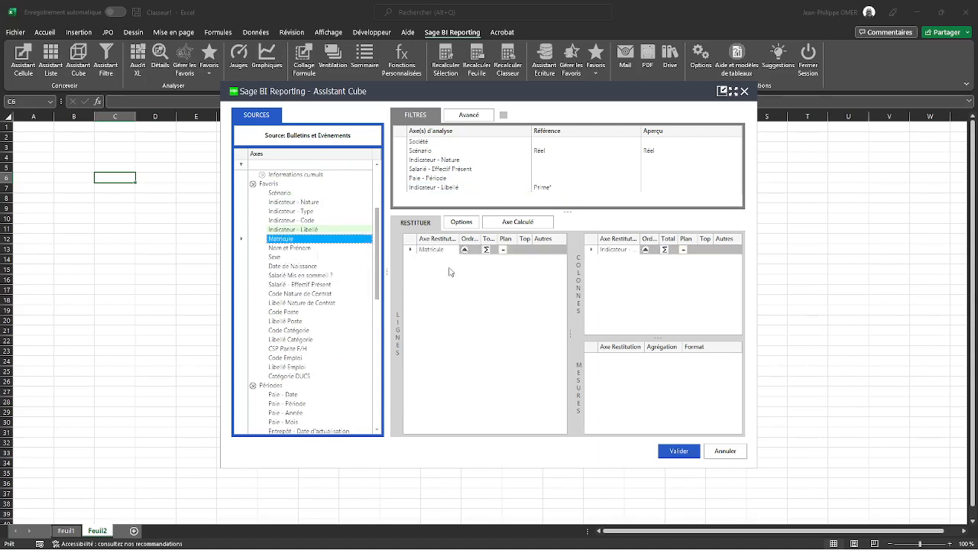
click(486, 250)
click(494, 266)
drag(302, 249, 493, 306)
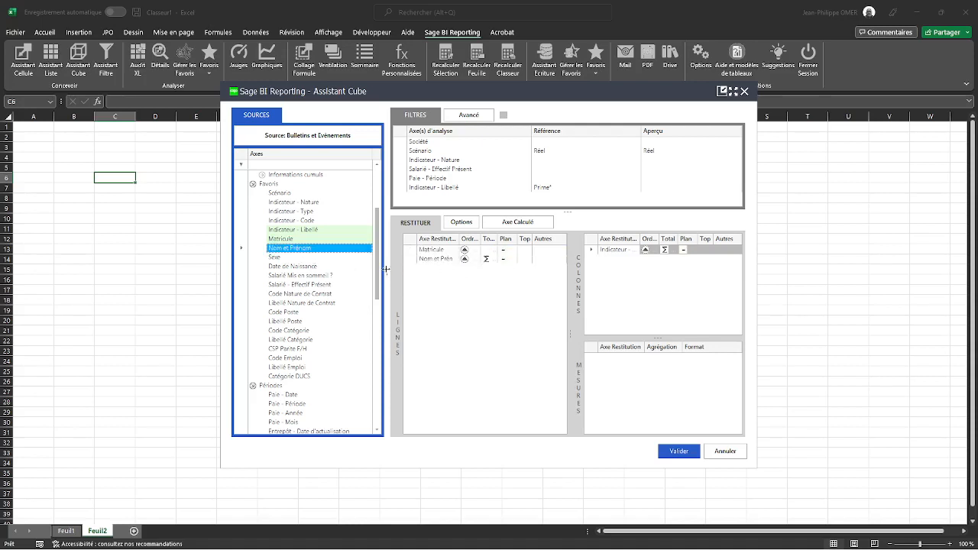
click(491, 259)
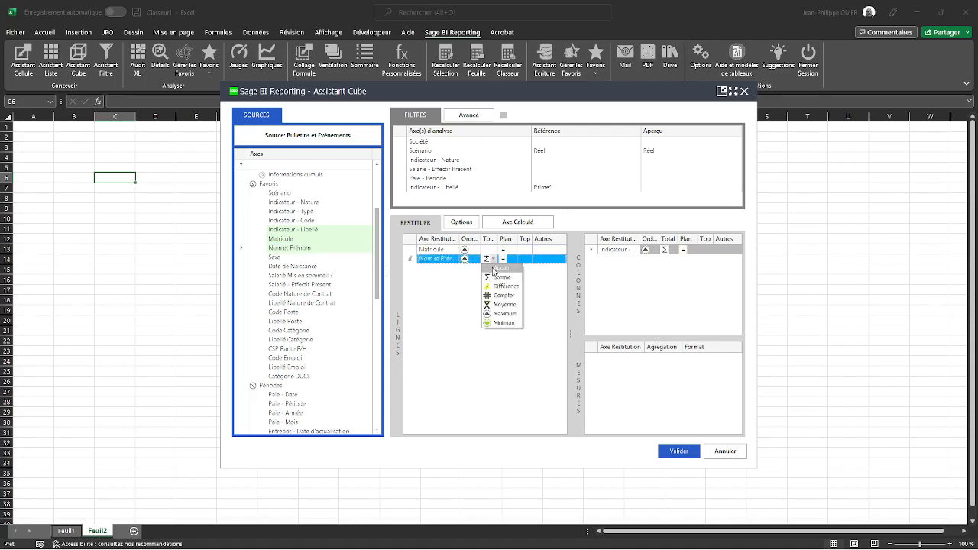
click(499, 267)
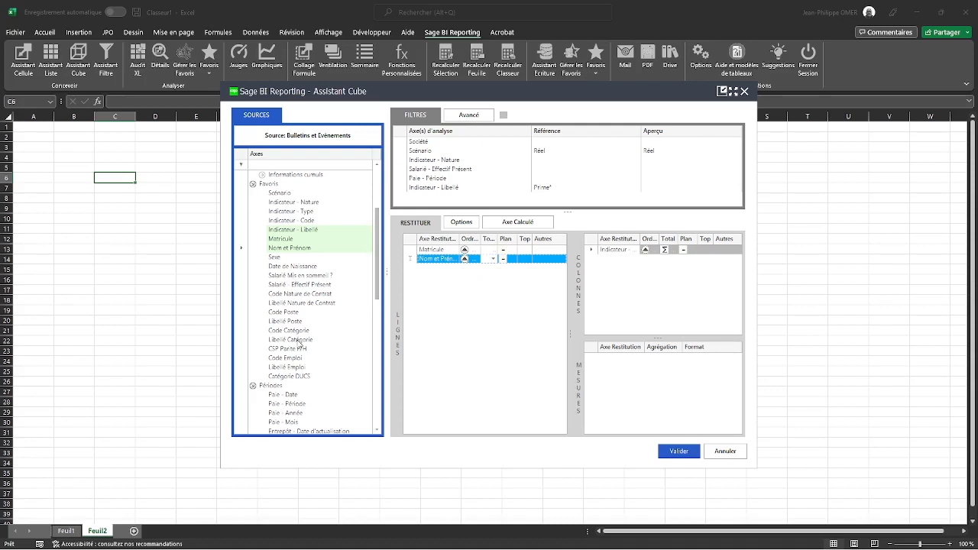
Step: Add Indicateur- Valeur as the cube's measure, enter a Paie - Période filter, and generate the cube
scroll(298, 344, down, 3)
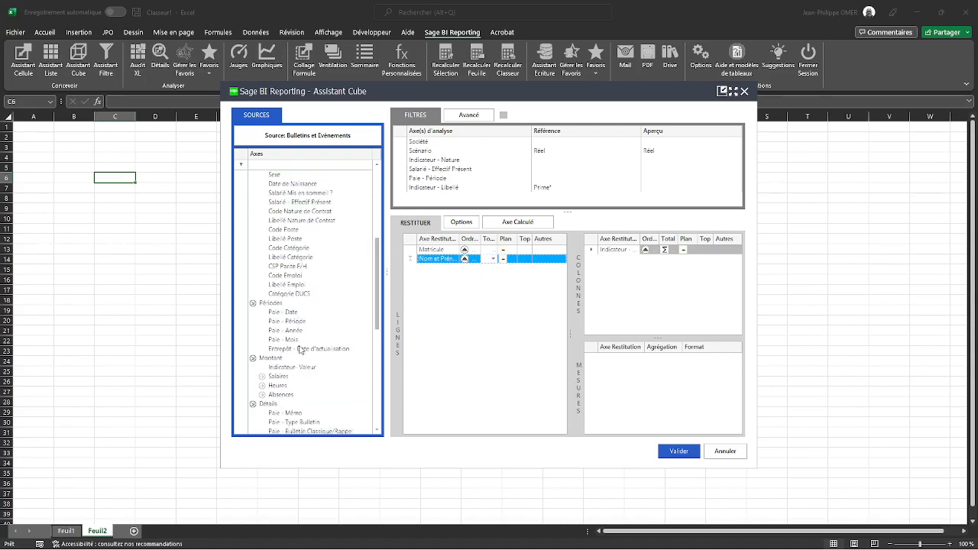
drag(308, 368, 634, 391)
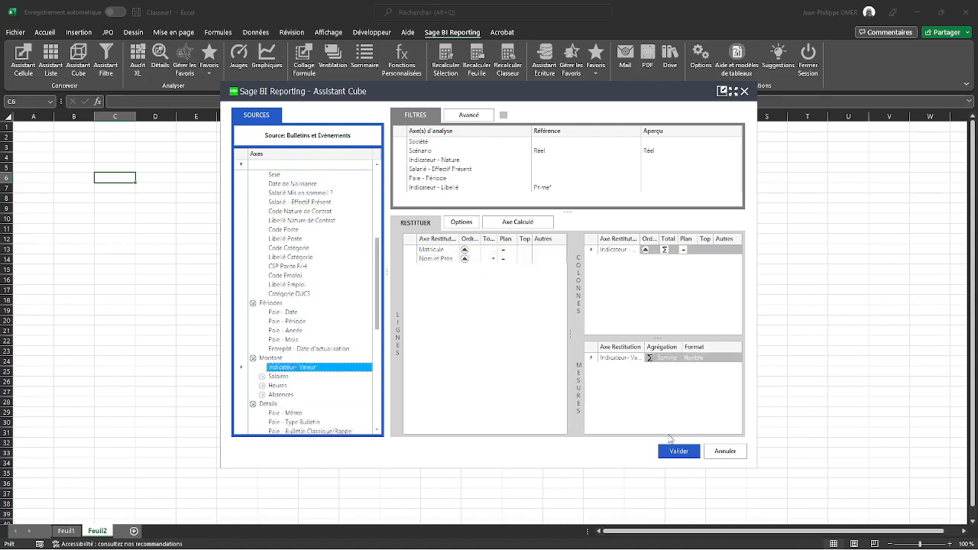
click(541, 178)
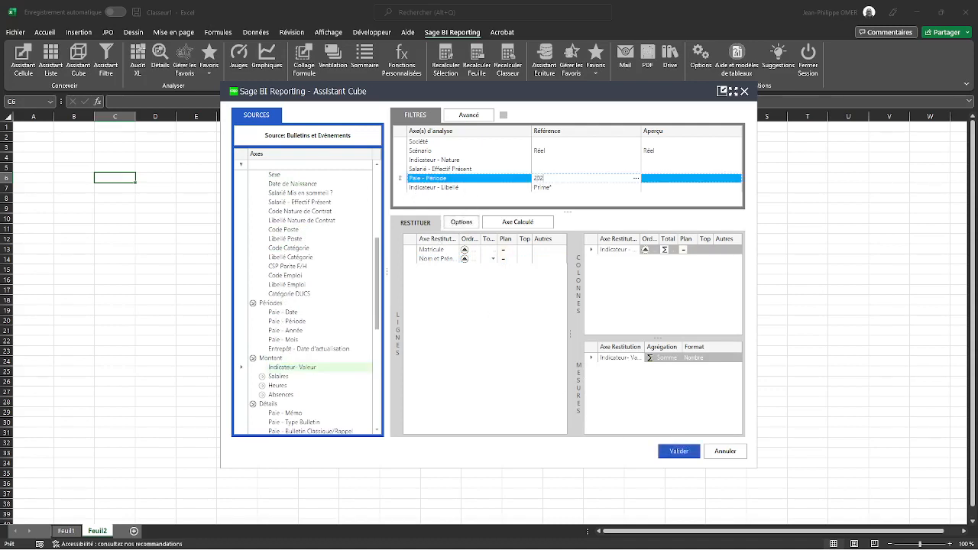
click(677, 452)
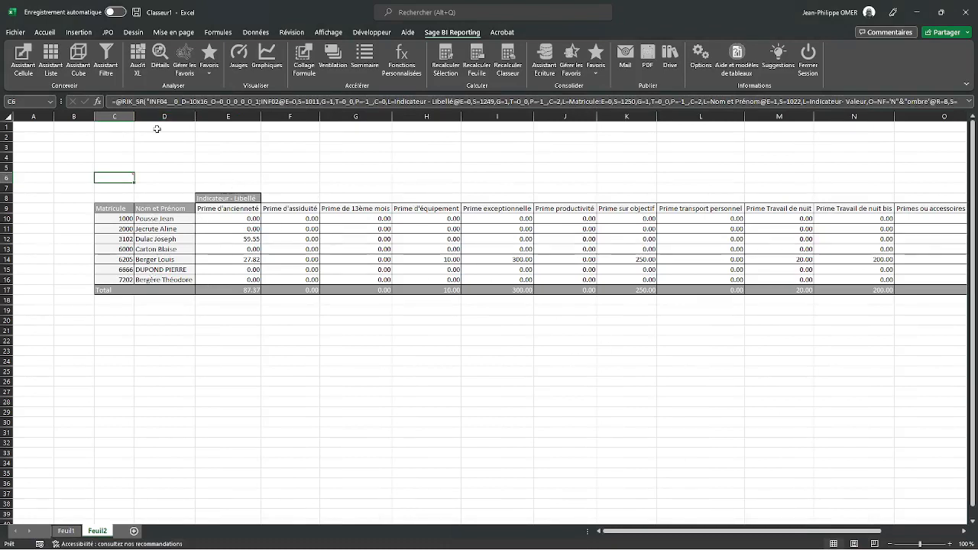
Step: Turn off the display of zeros in null-value cells for the Feuil2 sheet in Excel's advanced options
click(15, 32)
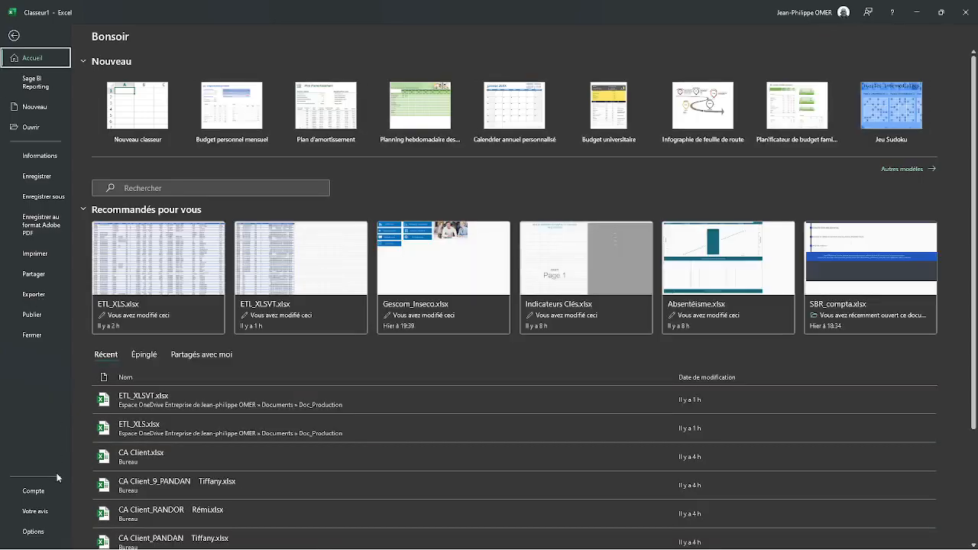
click(34, 531)
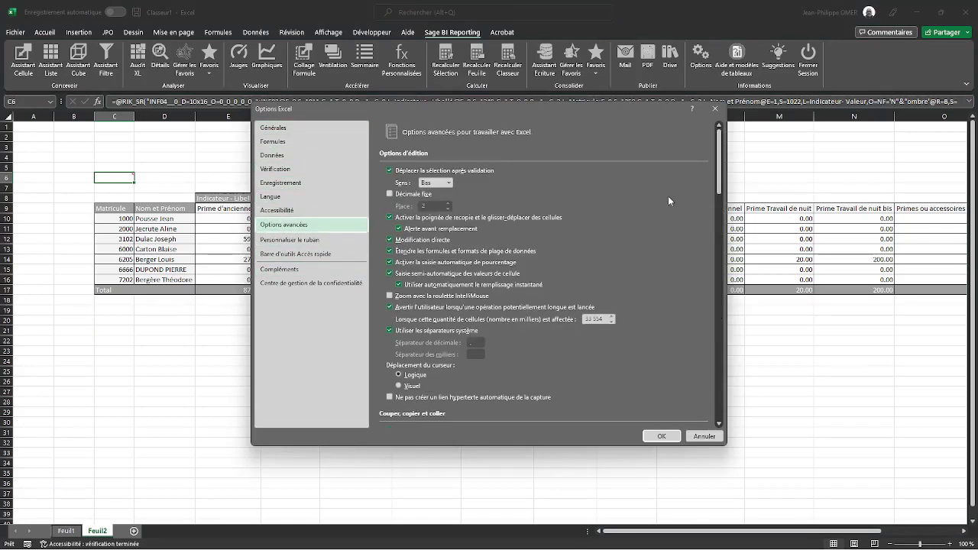
drag(713, 175, 719, 327)
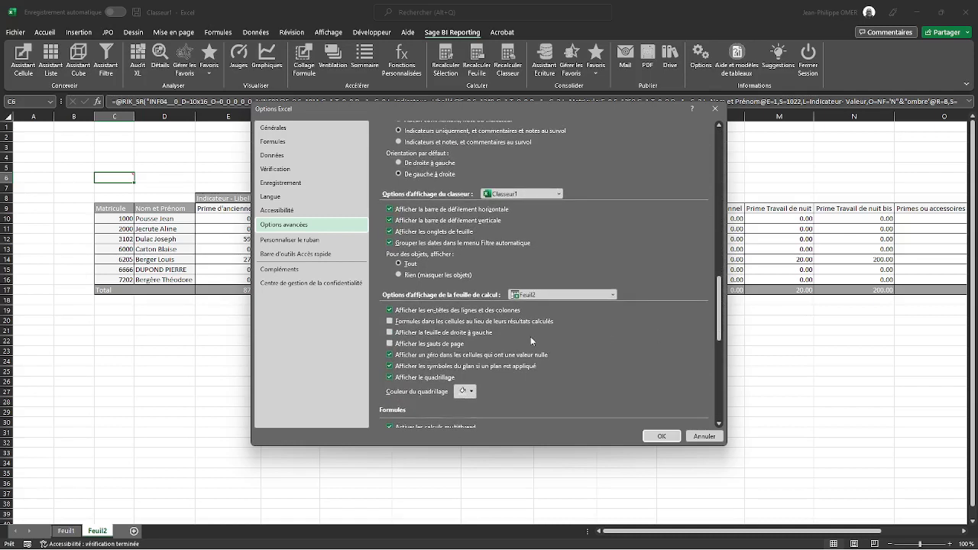
click(461, 358)
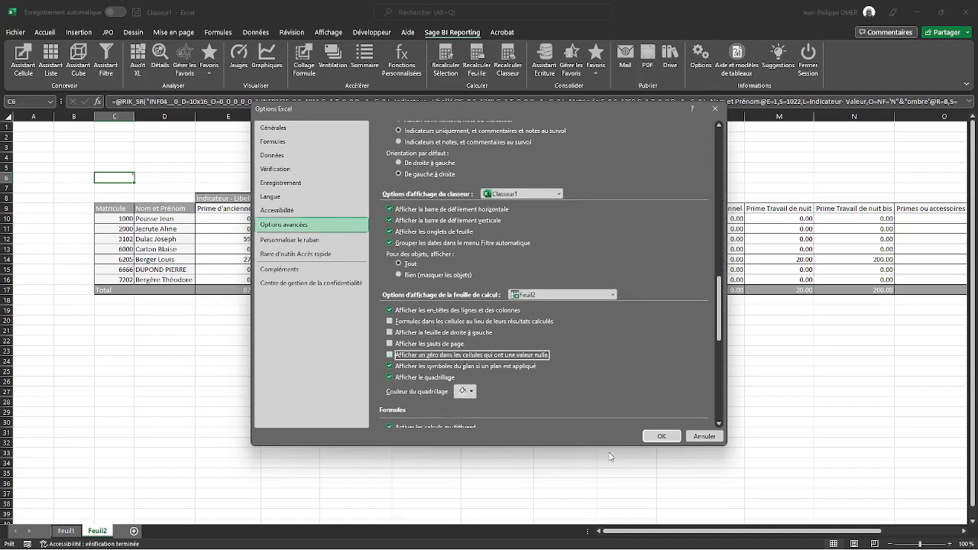
click(661, 437)
click(463, 320)
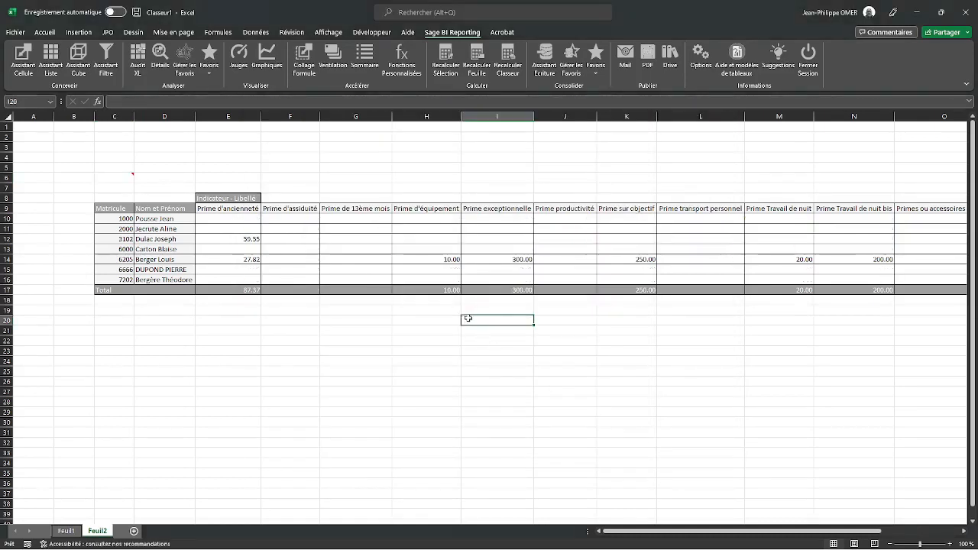
Step: Examine the bonus cube across all its columns, from the employee names through to the Total column
key(Up)
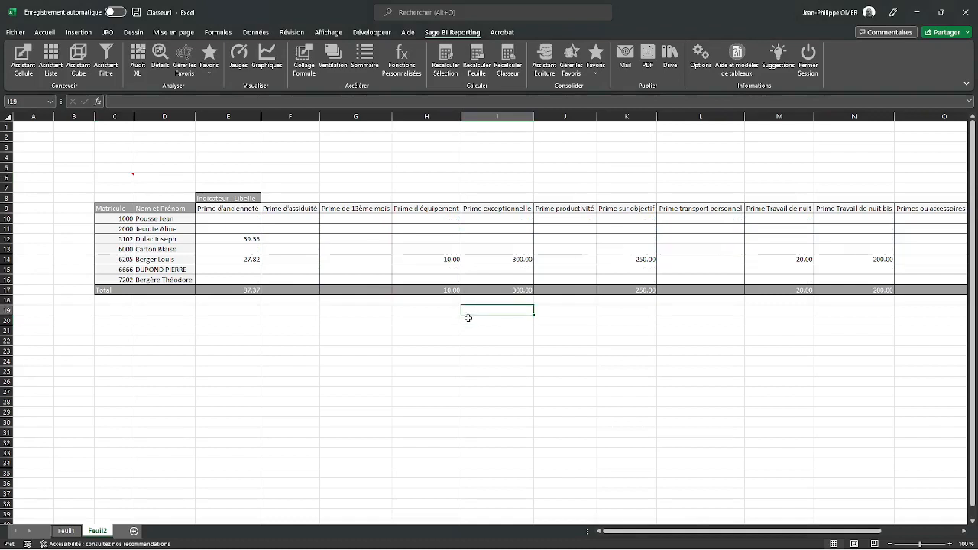
key(Right)
key(Right)
key(Right)
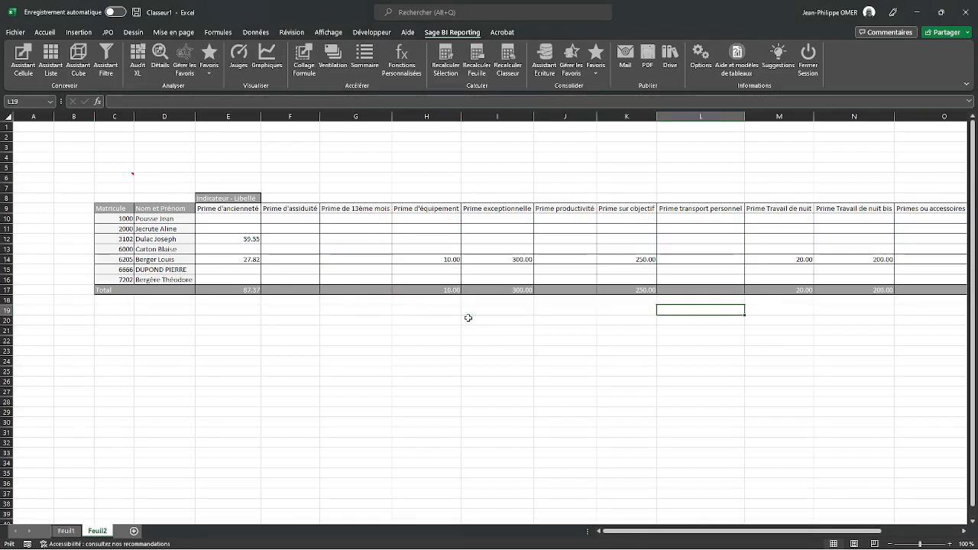
key(Right)
key(Right)
key(Right)
key(Right)
key(Right)
key(Right)
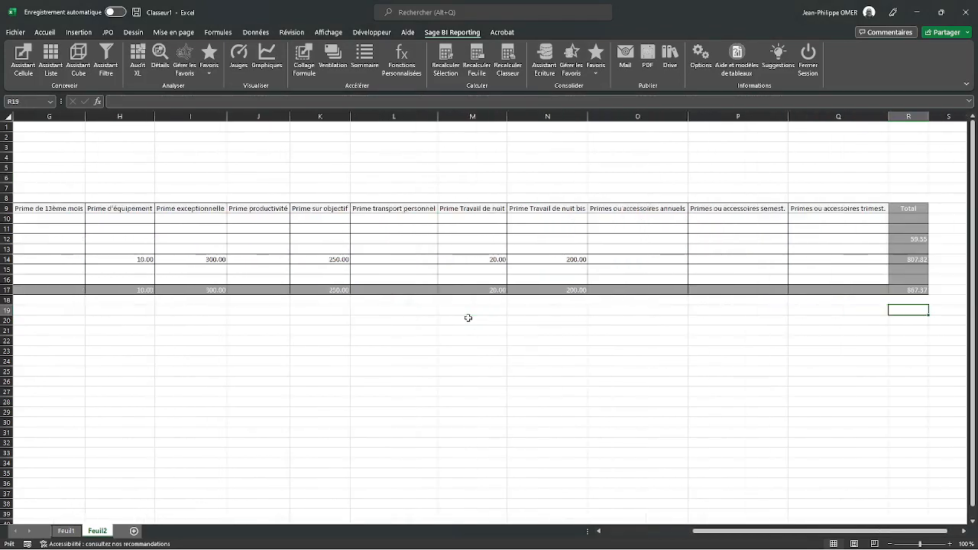
key(Left)
key(Left)
key(Left)
key(Left)
key(Left)
key(Left)
key(Left)
key(Left)
key(Left)
key(Left)
key(Left)
key(Left)
key(Left)
key(Left)
key(Left)
key(Left)
key(Left)
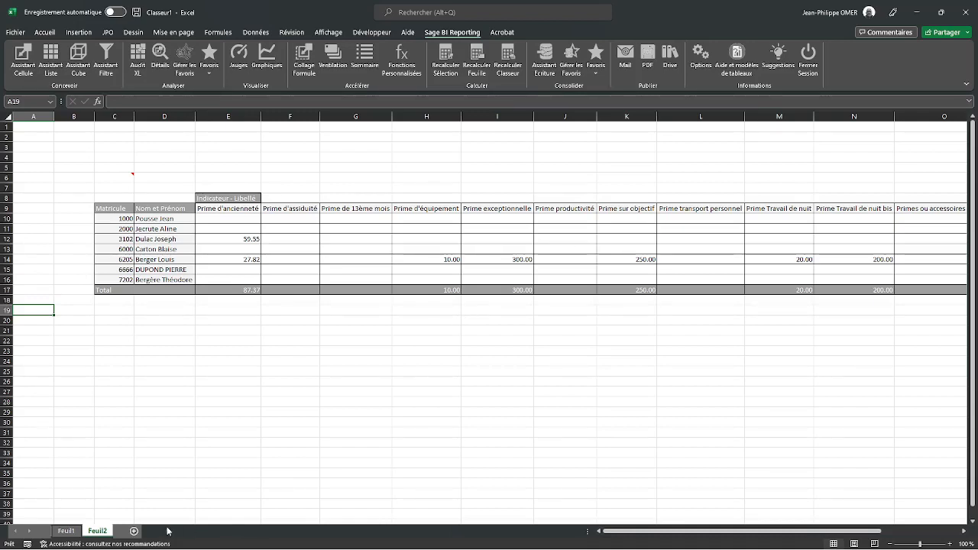
Step: Add a new sheet and start a list at cell D5 from the Fiche Salarié et Effectif à Date model of Sage 100cloud Paie
click(134, 530)
click(145, 166)
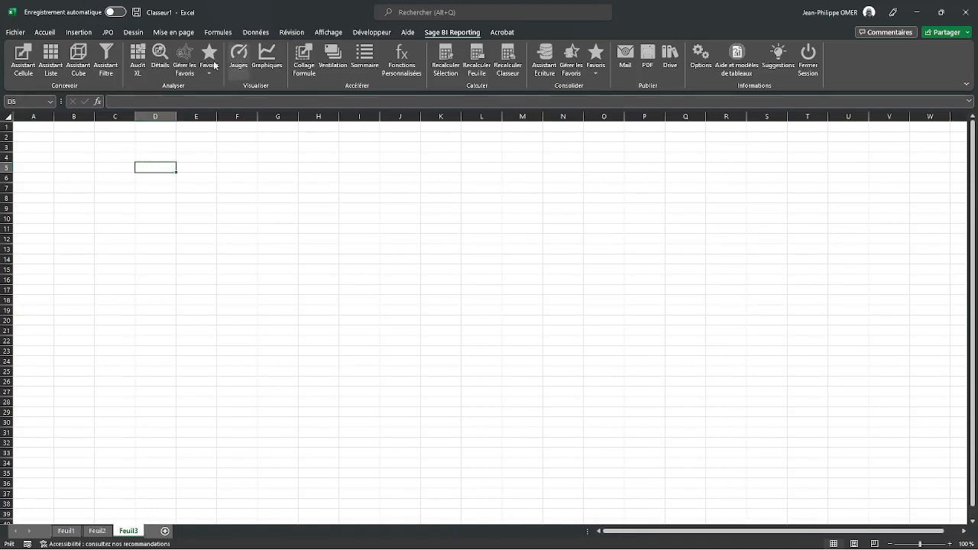
click(66, 71)
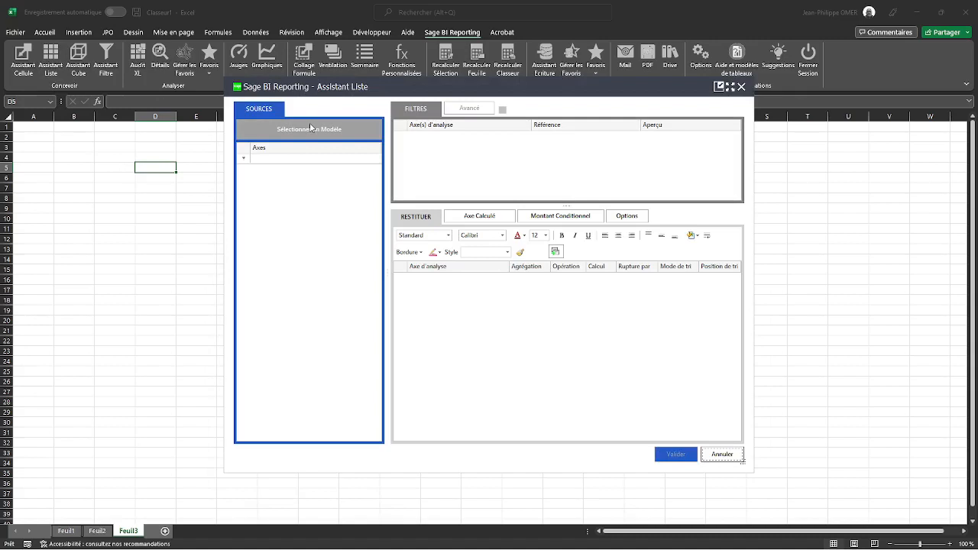
click(309, 128)
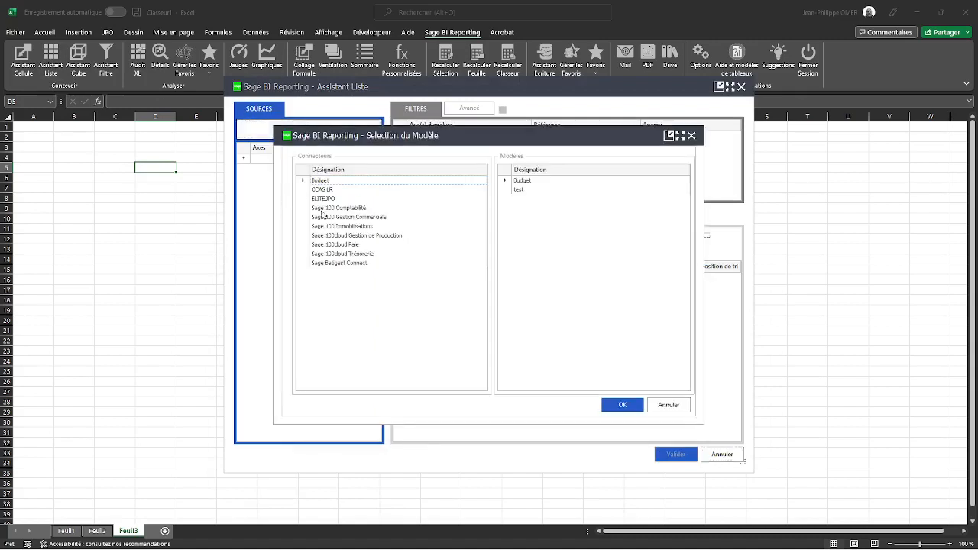
click(342, 244)
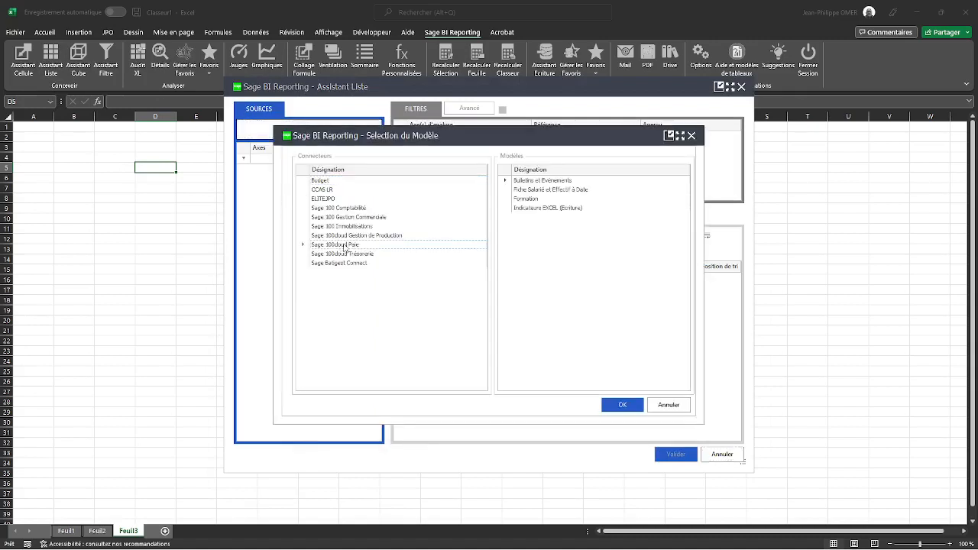
click(544, 182)
double_click(544, 189)
Step: Add Libellé Etablissement, Libellé Département, Matricule, Nom et Prénom, Sexe and Date de Naissance to the list's output axes
drag(299, 200, 424, 315)
drag(307, 217, 432, 327)
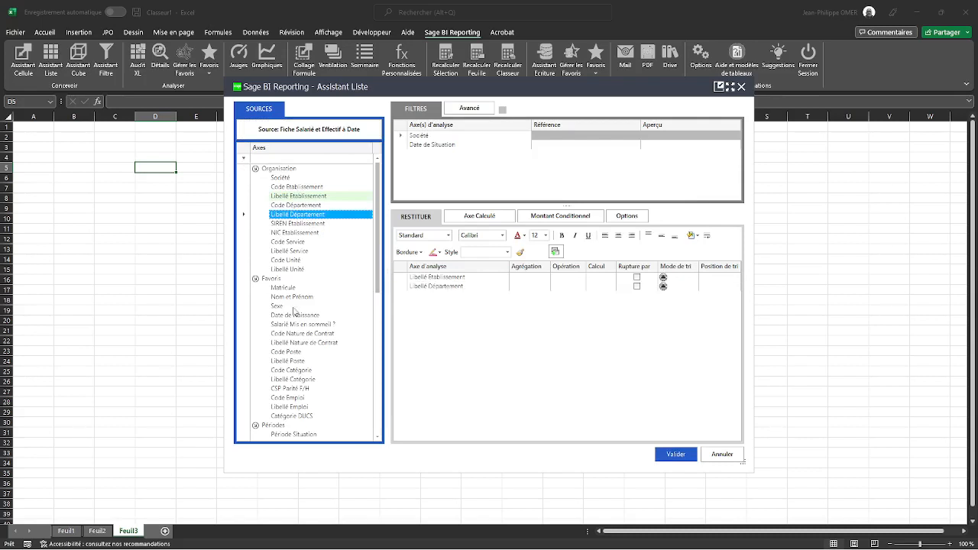
click(286, 290)
shift+click(281, 307)
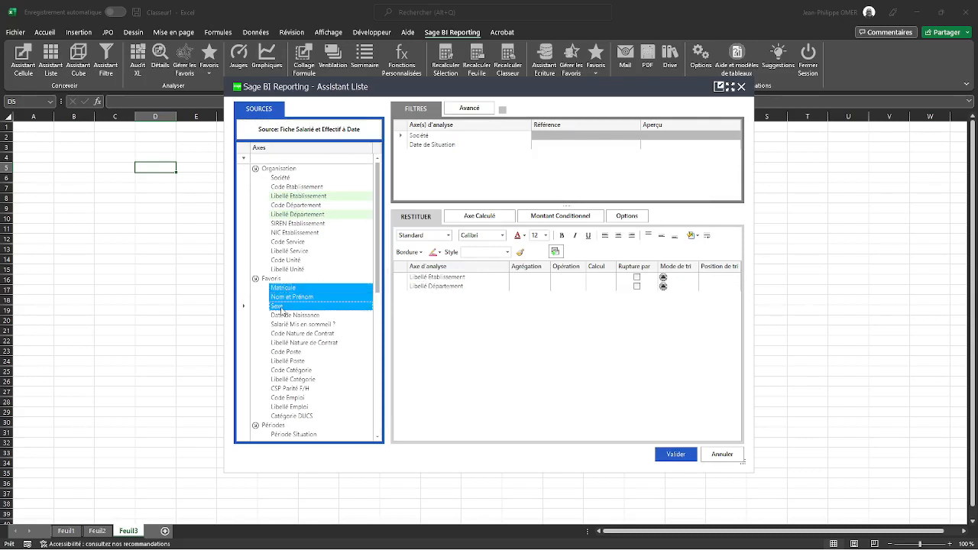
shift+click(284, 315)
drag(297, 308, 457, 323)
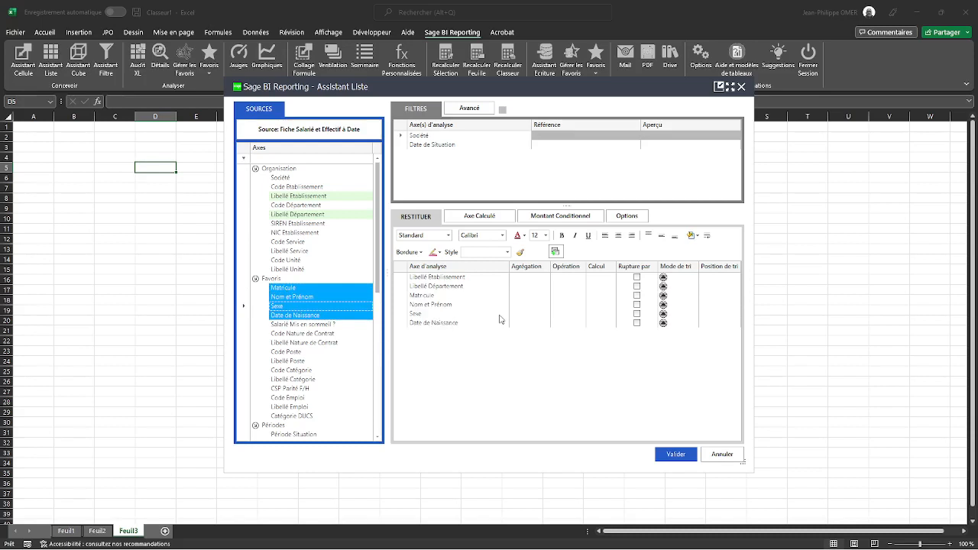
Step: Enable the Rupture par grouping for Libellé Etablissement and Libellé Département
click(637, 280)
click(637, 278)
click(638, 287)
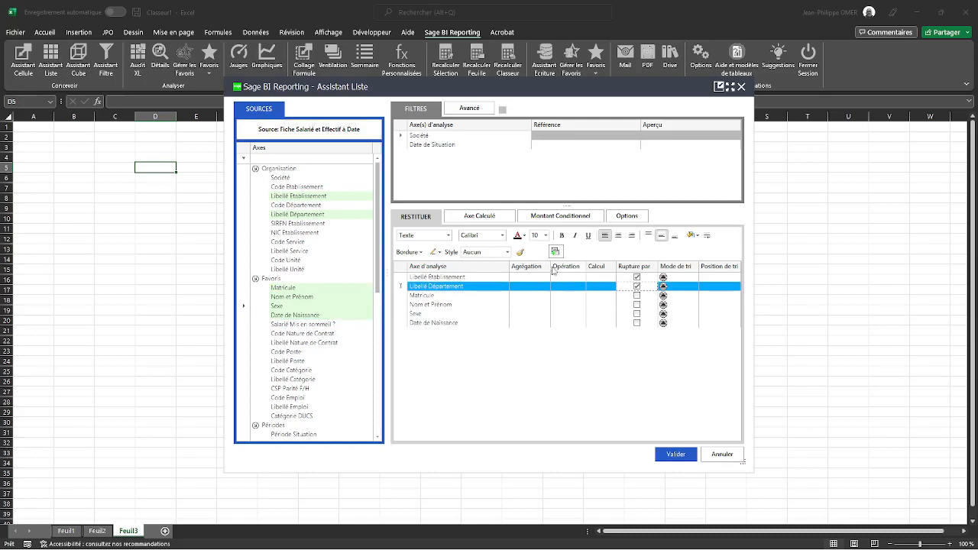
Step: Set the group header fill to orange for Libellé Etablissement and bright green for Libellé Département
click(632, 223)
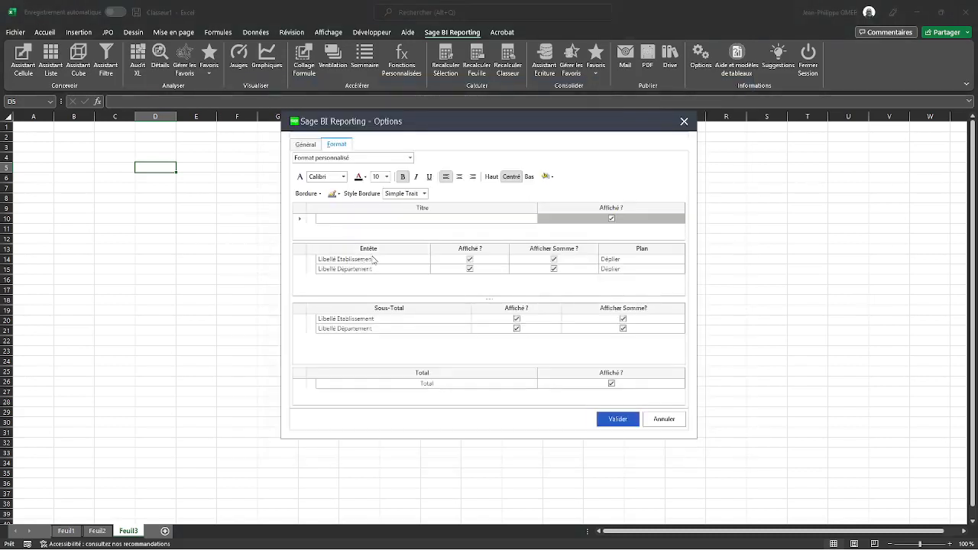
click(375, 259)
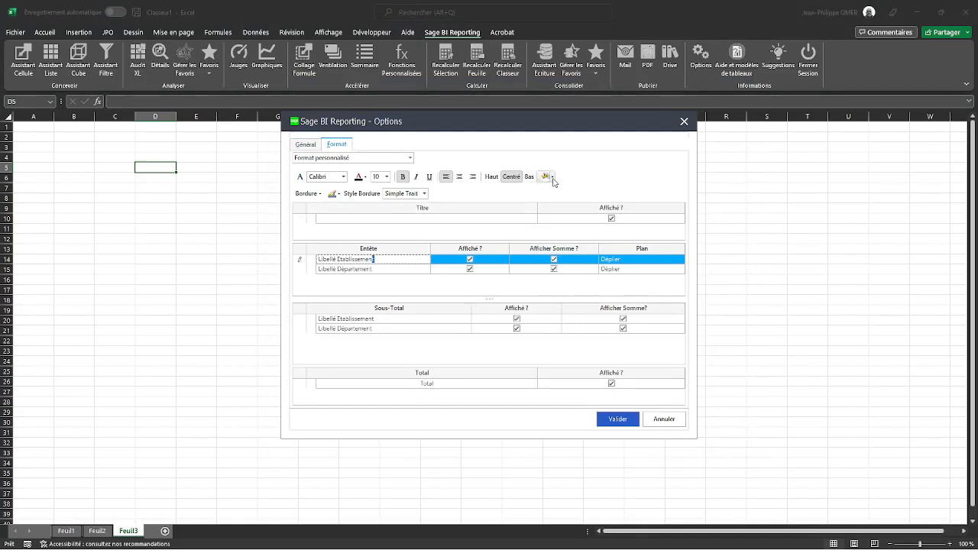
click(552, 177)
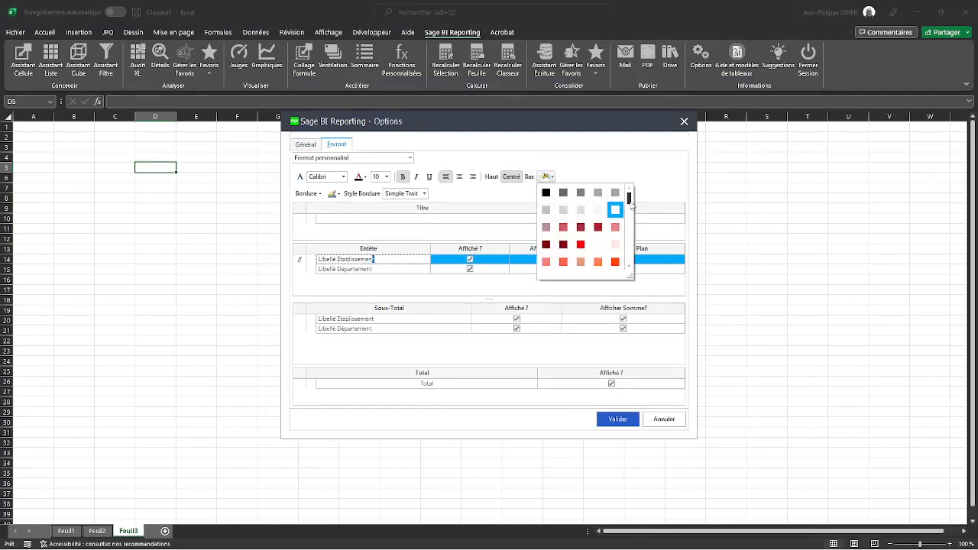
click(632, 212)
click(546, 236)
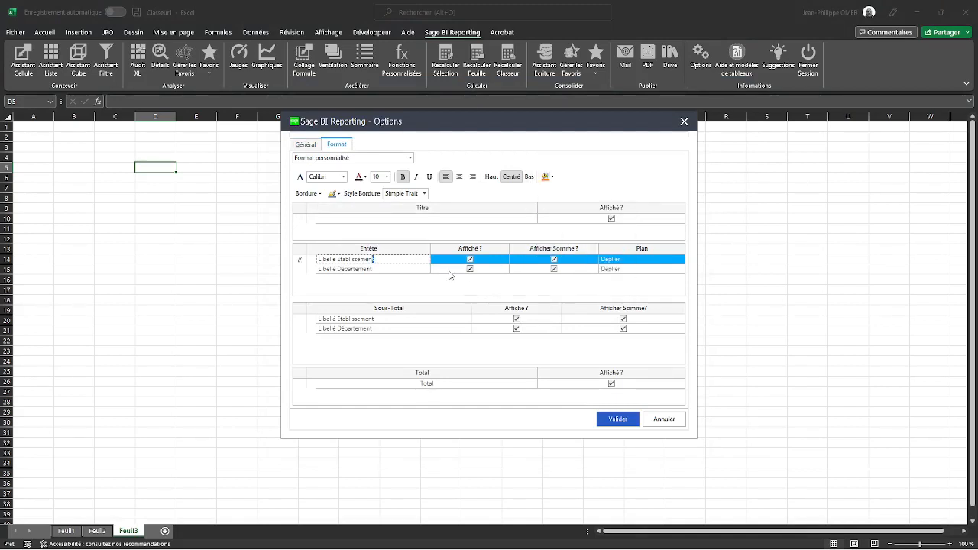
click(410, 271)
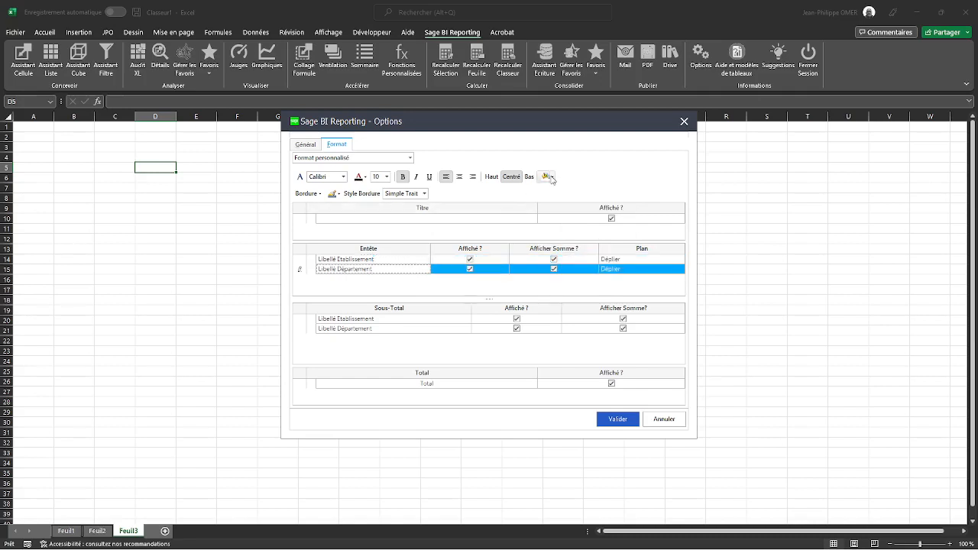
click(552, 178)
drag(630, 206, 629, 227)
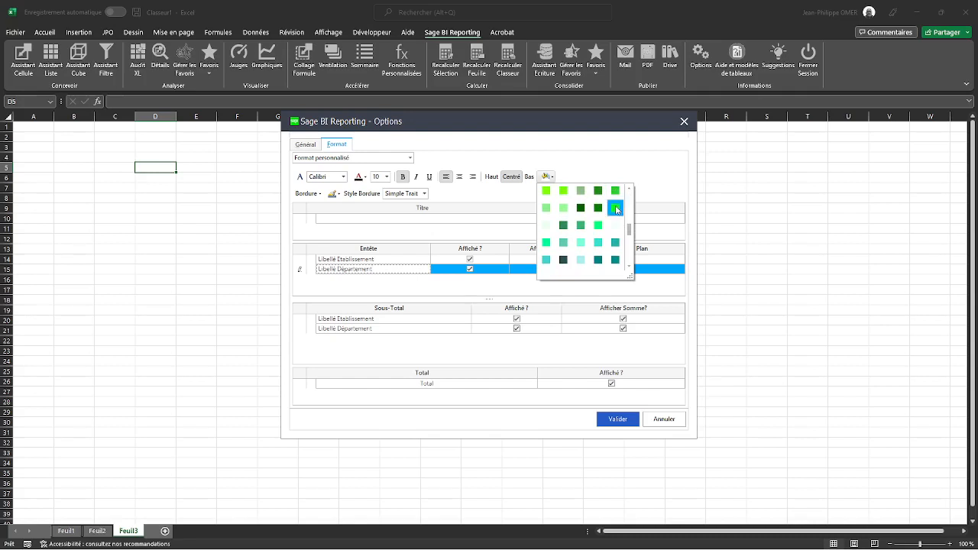
click(615, 213)
Step: Hide the subtotals of Libellé Etablissement and Libellé Département and generate the employee list
click(519, 319)
click(516, 329)
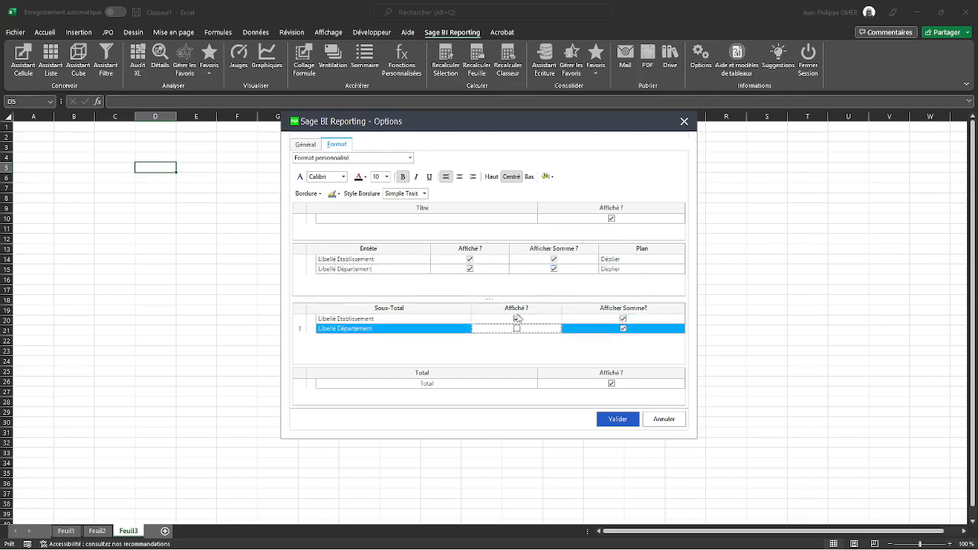
click(616, 419)
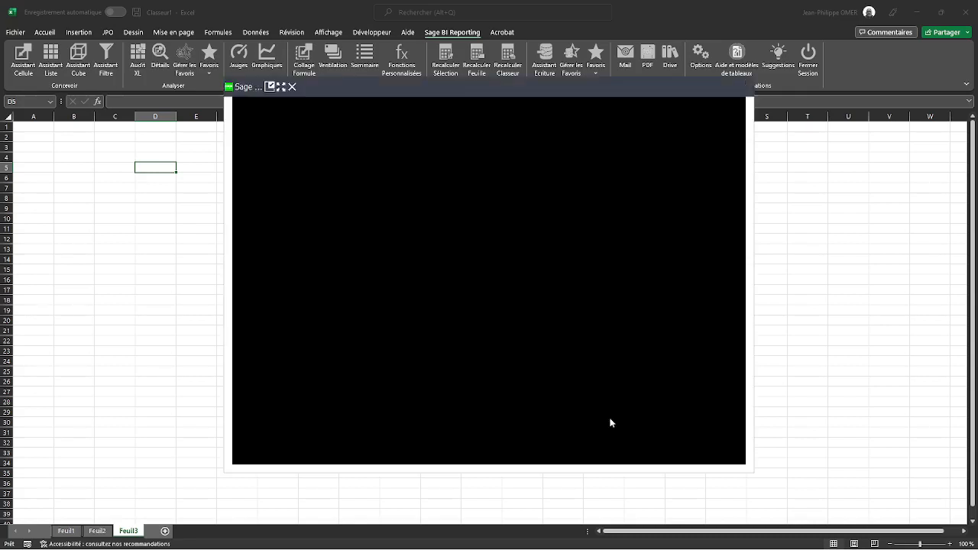
click(665, 452)
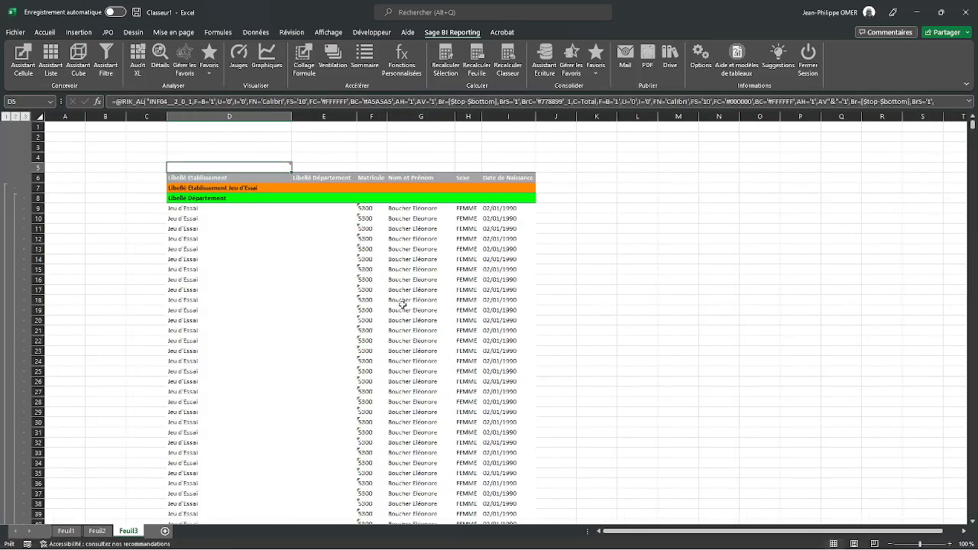
Step: Reopen the list's definition from cell D5, enable Supprimer les doublons and regenerate the list
mouse_move(257, 167)
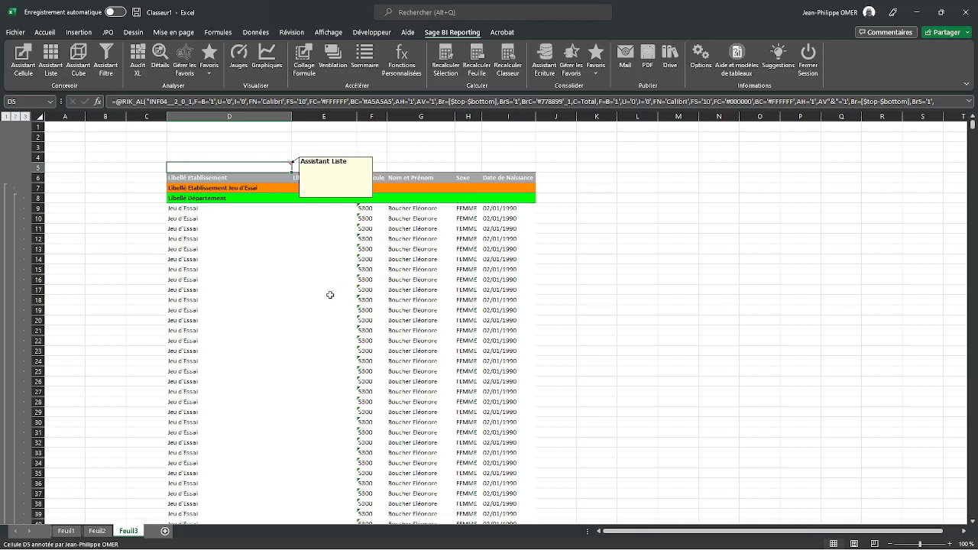
double_click(269, 167)
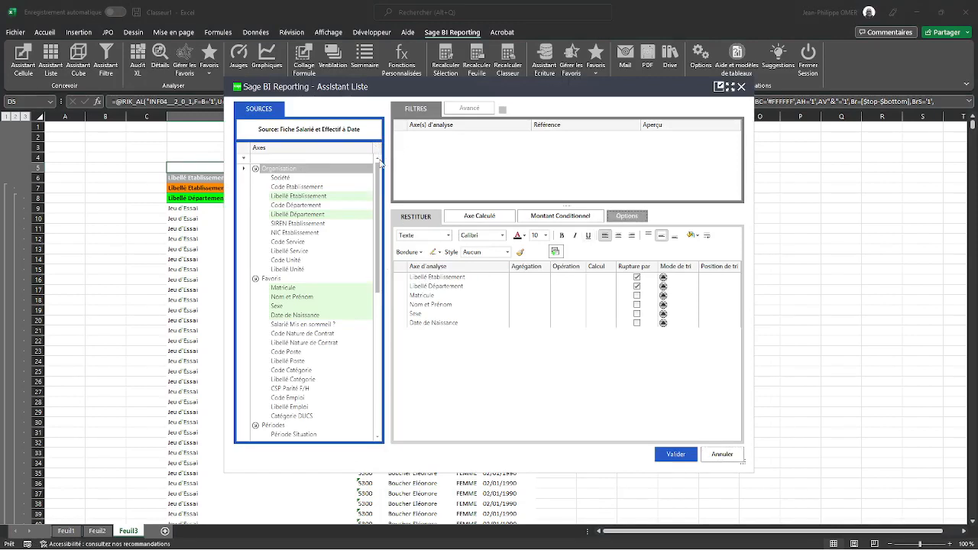
click(625, 216)
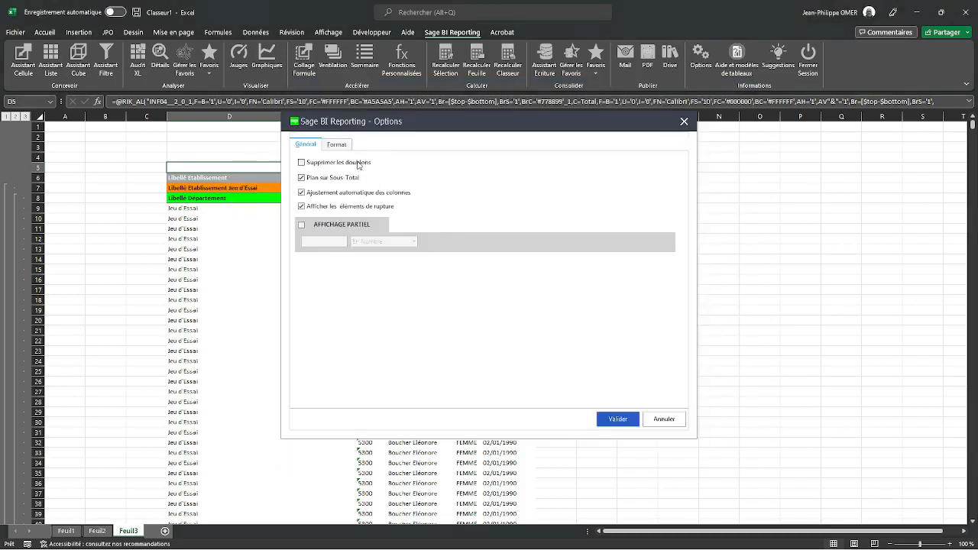
click(603, 418)
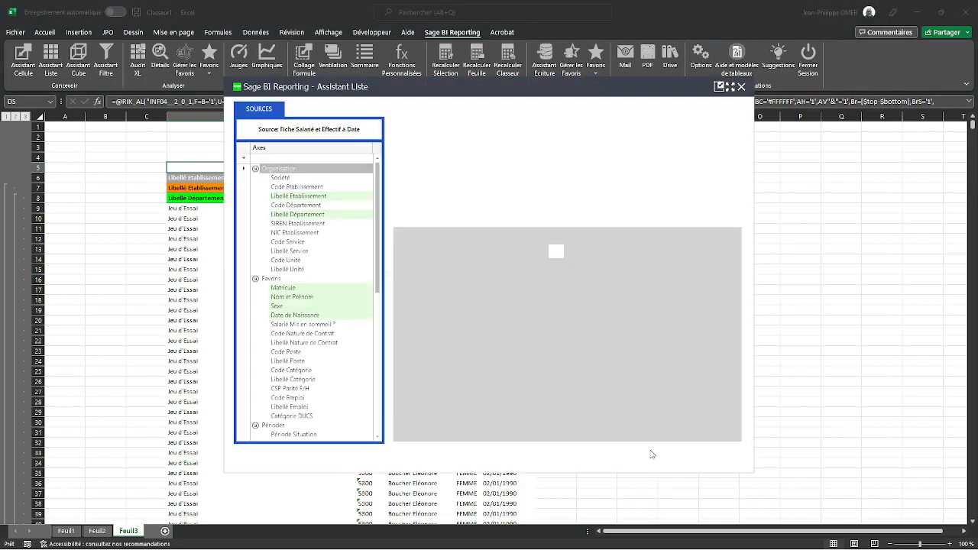
click(675, 457)
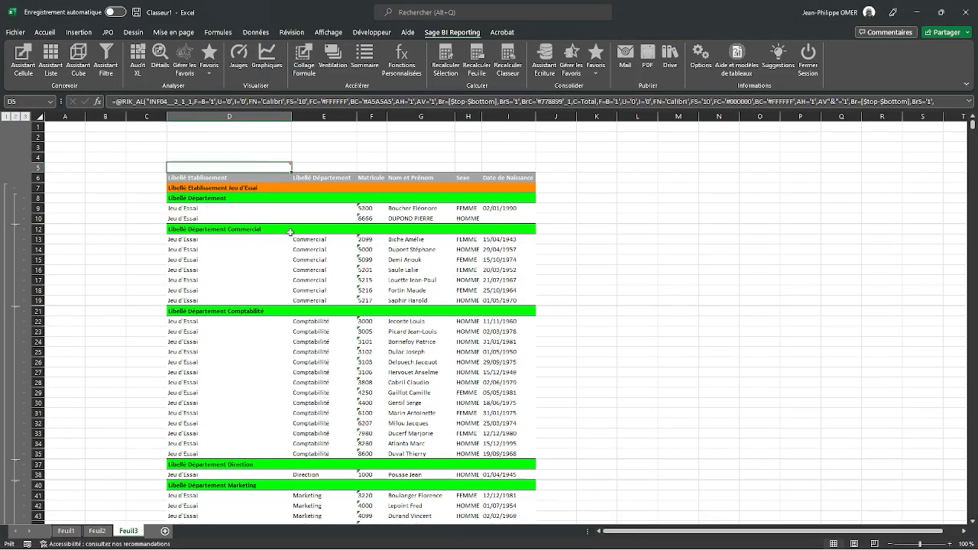
Step: Review the employee list's rows under each department heading
drag(252, 238, 275, 287)
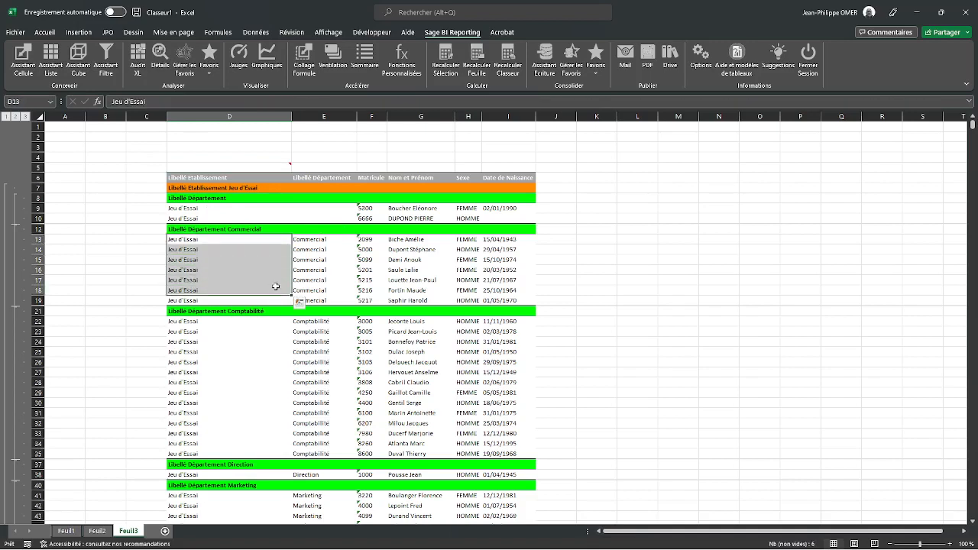
scroll(281, 286, down, 2)
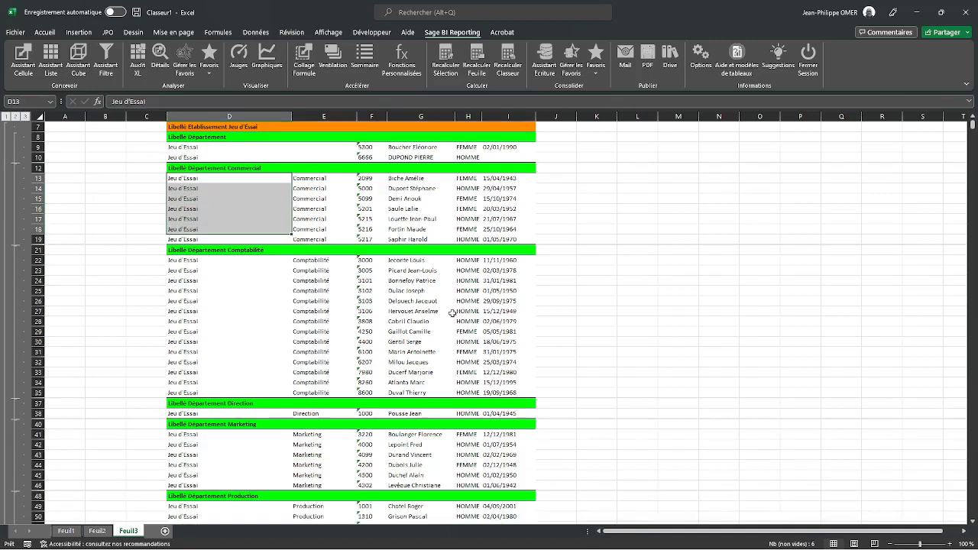
click(490, 360)
scroll(488, 369, down, 2)
scroll(489, 370, down, 1)
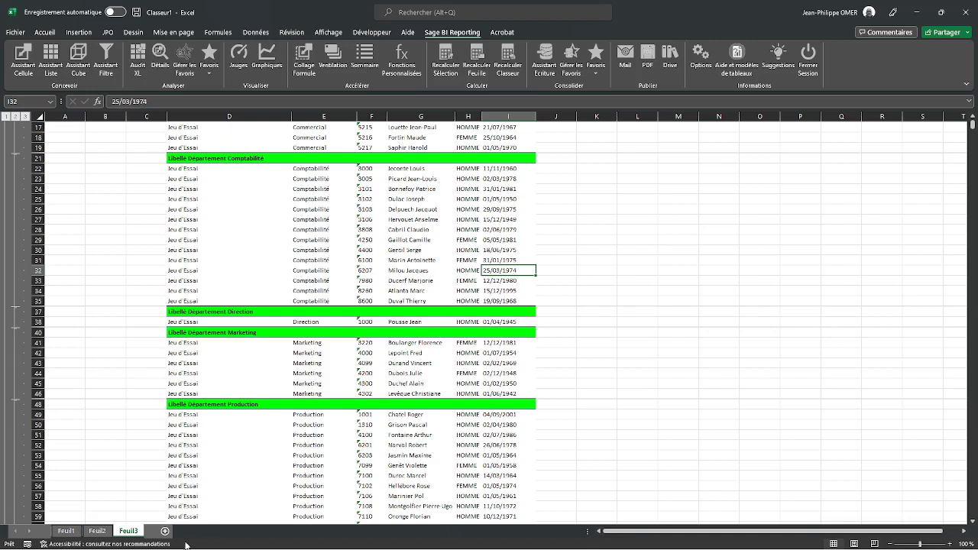
Step: Add a new sheet and start a list at D6 from the Sage 100cloud Paie model Bulletins et Evénements
click(163, 531)
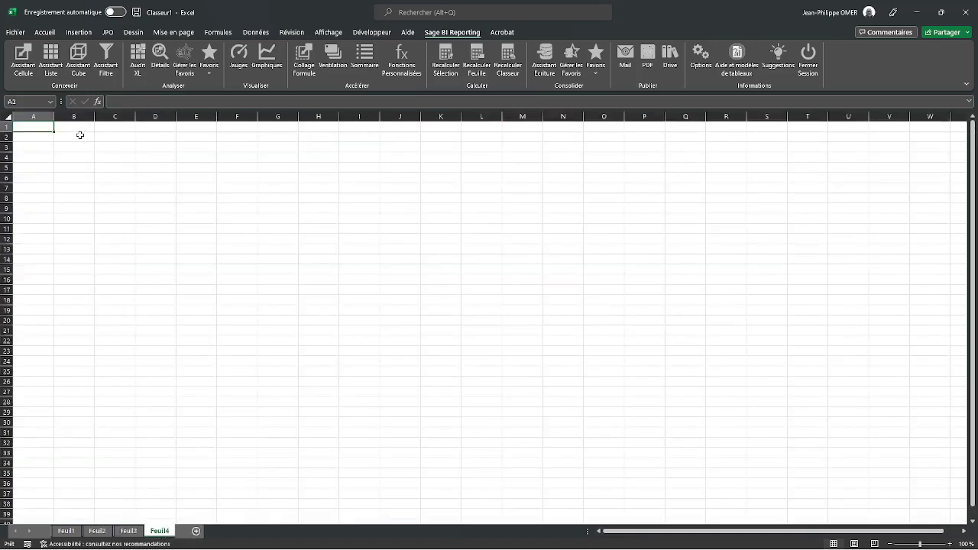
click(141, 175)
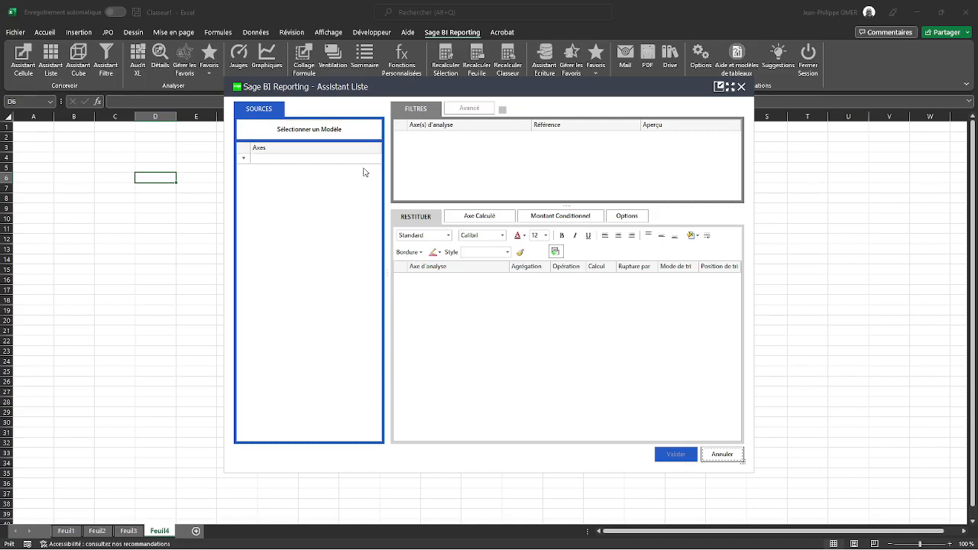
click(345, 131)
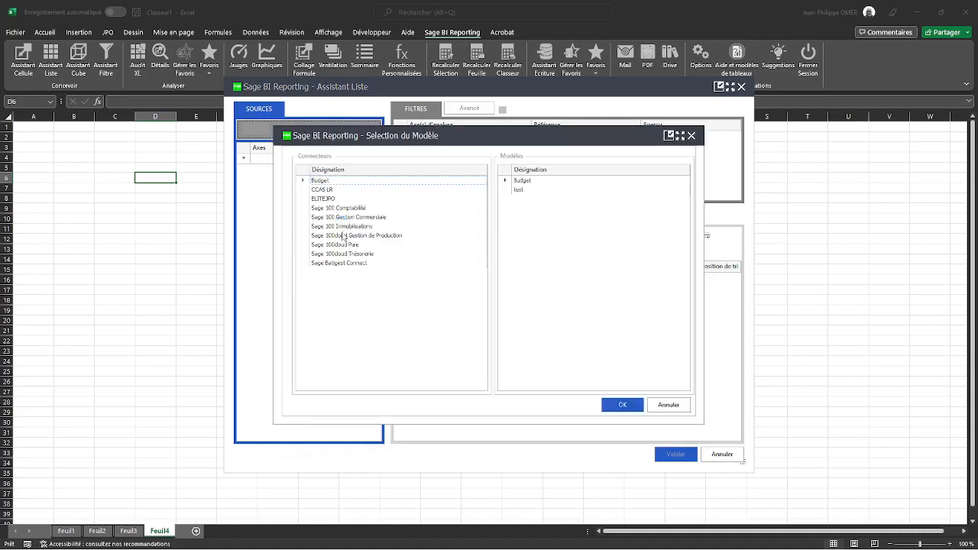
click(345, 244)
double_click(528, 184)
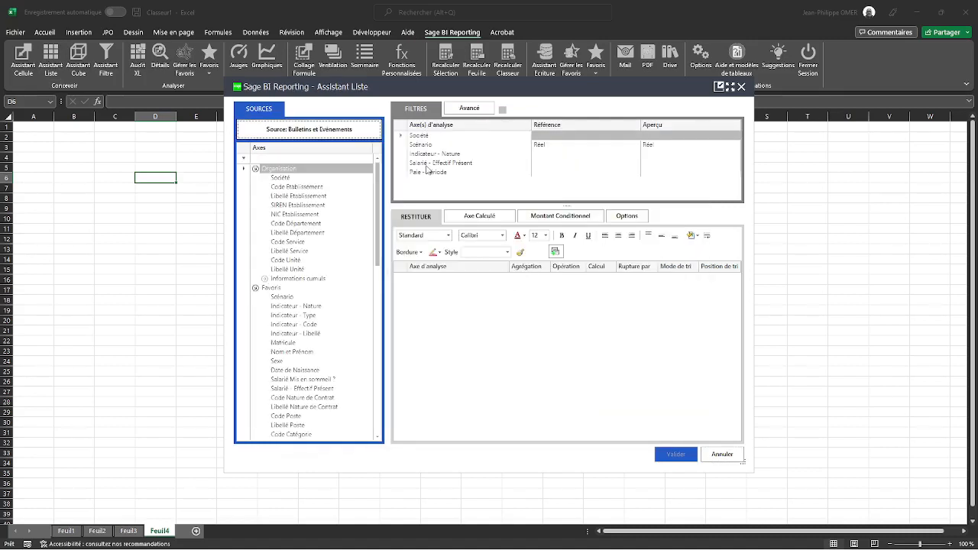
Step: Add Société, Indicateur - Nature, Paie - Période, Matricule, Nom et Prénom, Sexe and Libellé Département to the list's output axes
drag(424, 135, 441, 315)
drag(437, 155, 450, 313)
drag(440, 172, 426, 336)
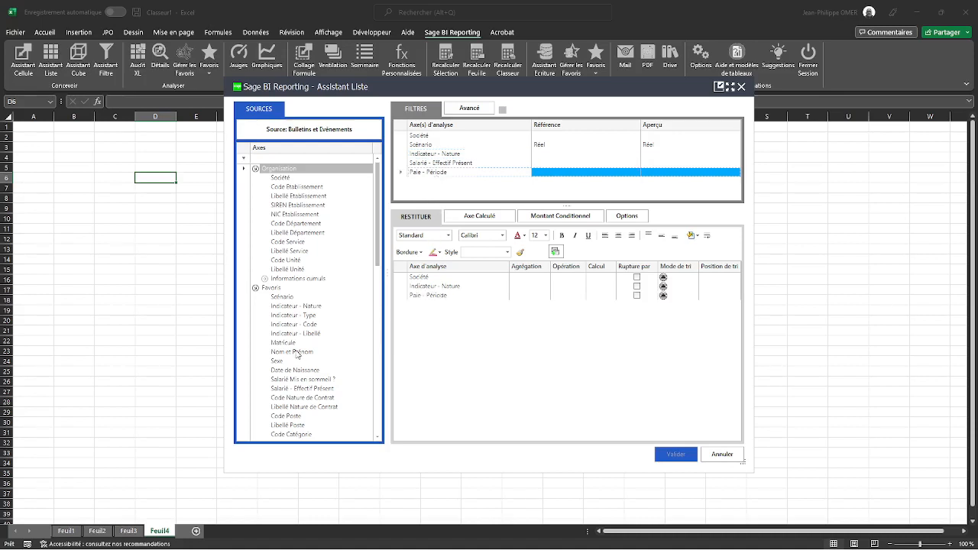
drag(289, 344, 455, 337)
drag(288, 234, 457, 368)
Step: Add the period axes Paie - Année and Paie - Mois to the list's output
drag(380, 264, 388, 338)
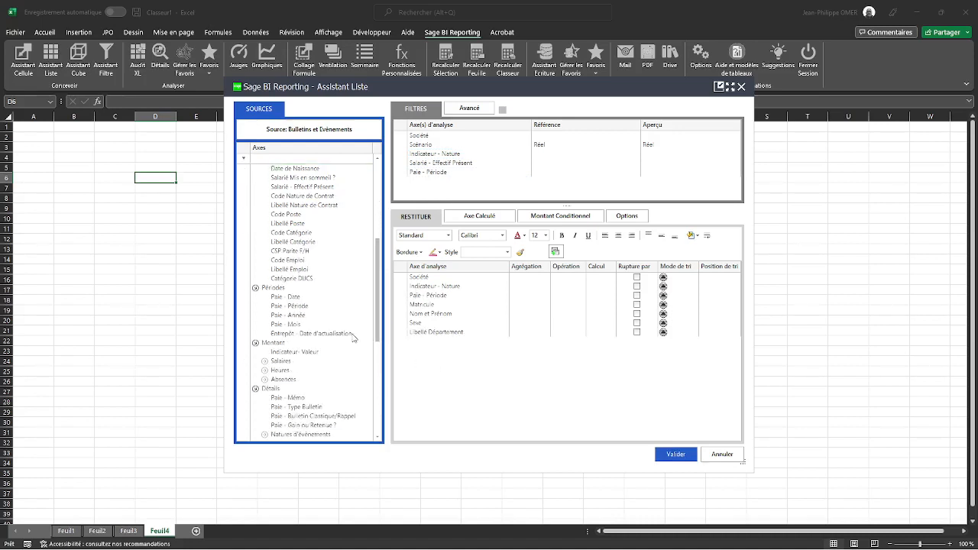
click(298, 316)
shift+click(288, 326)
drag(289, 325, 400, 352)
drag(451, 376, 451, 376)
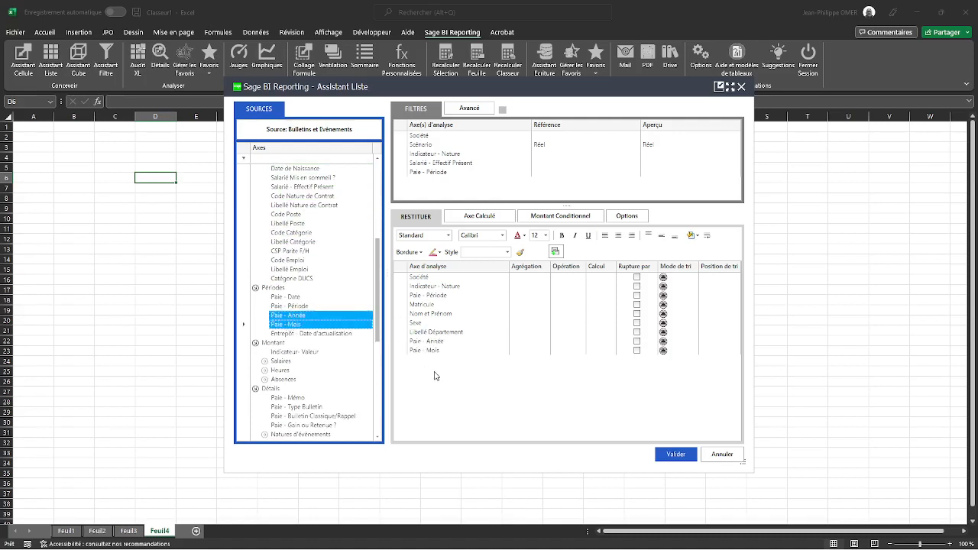
Step: Add the amounts Brut, Salaire de Base, Net à Payer and Indicateur- Valeur to the list's output
click(266, 362)
click(289, 372)
shift+click(292, 388)
drag(292, 388, 459, 399)
scroll(311, 405, down, 4)
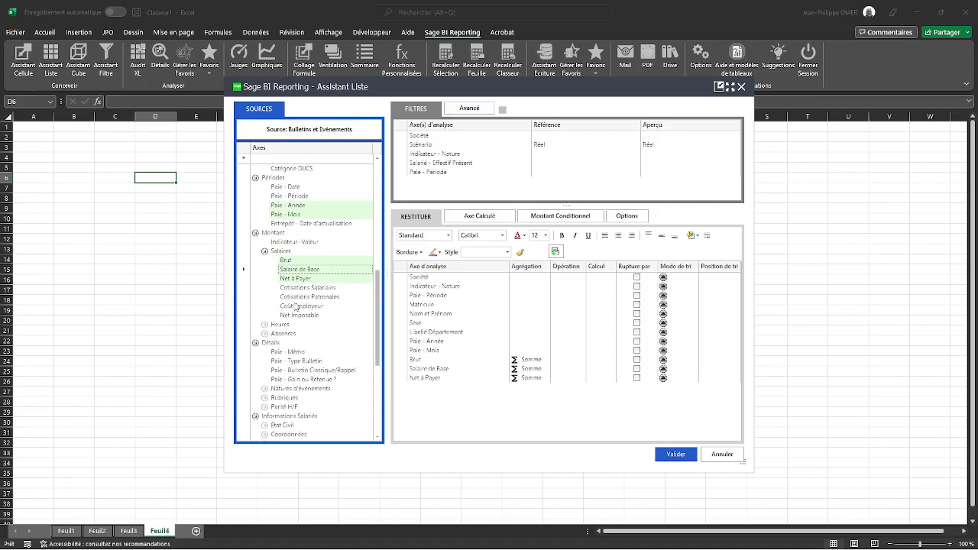
drag(310, 242, 415, 331)
drag(481, 419, 483, 420)
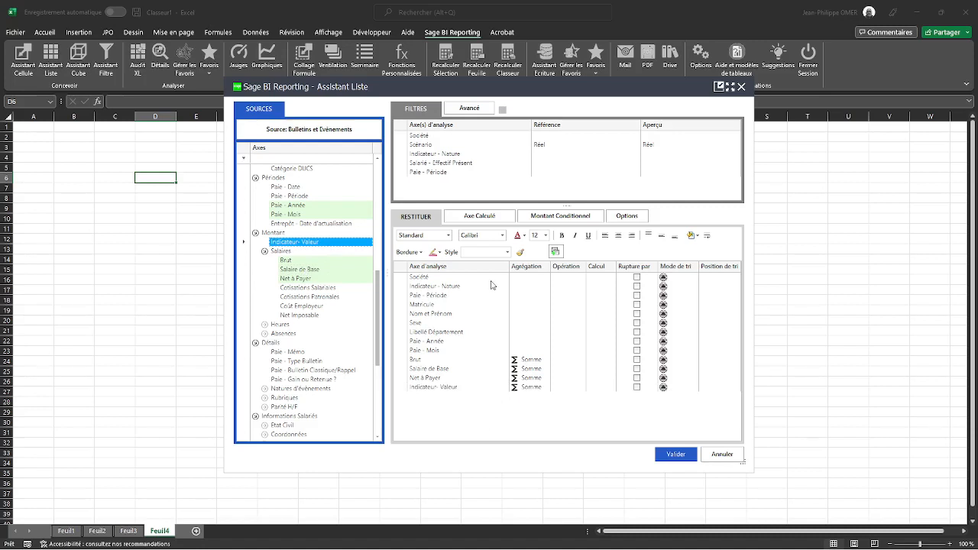
Step: Add the Indicateur - Libellé axis from Favoris to the list's output
click(629, 217)
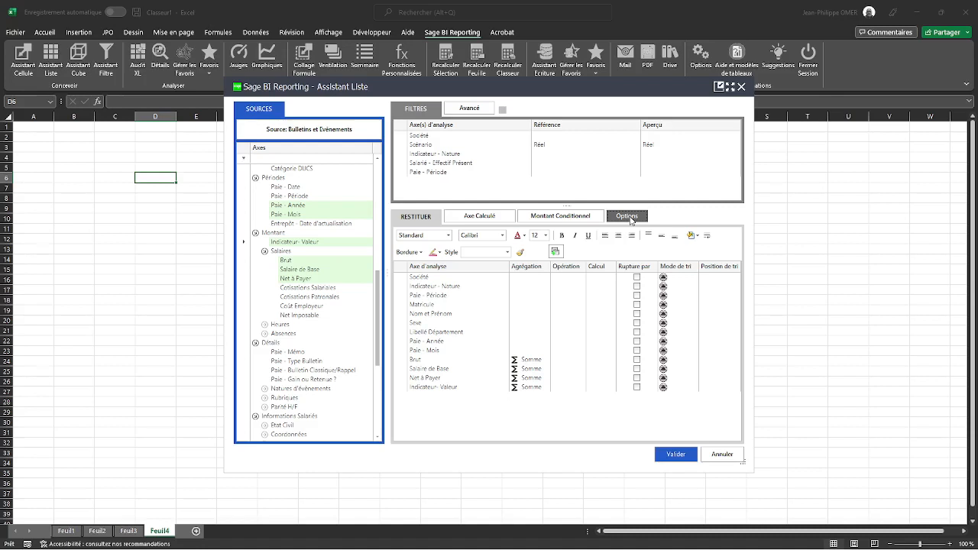
click(629, 217)
scroll(291, 288, up, 8)
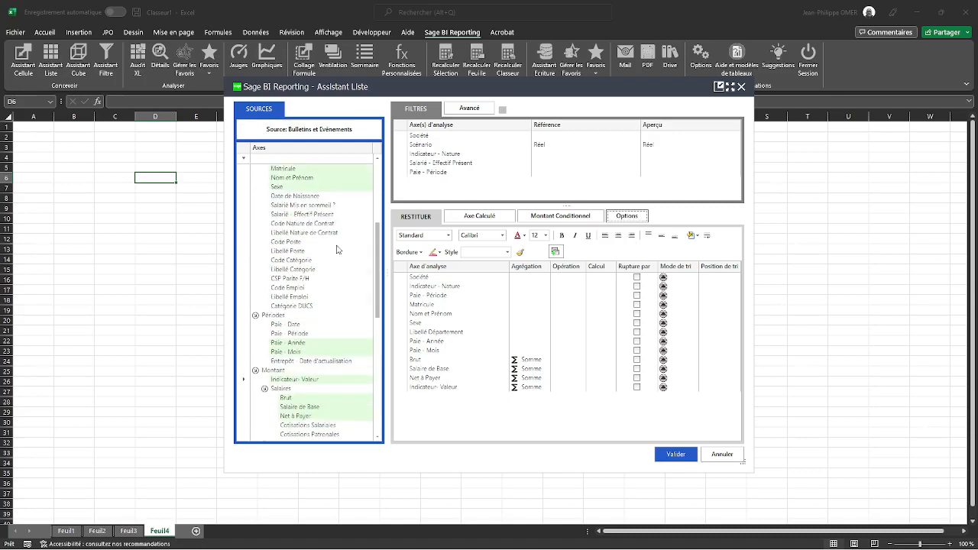
drag(312, 245, 486, 431)
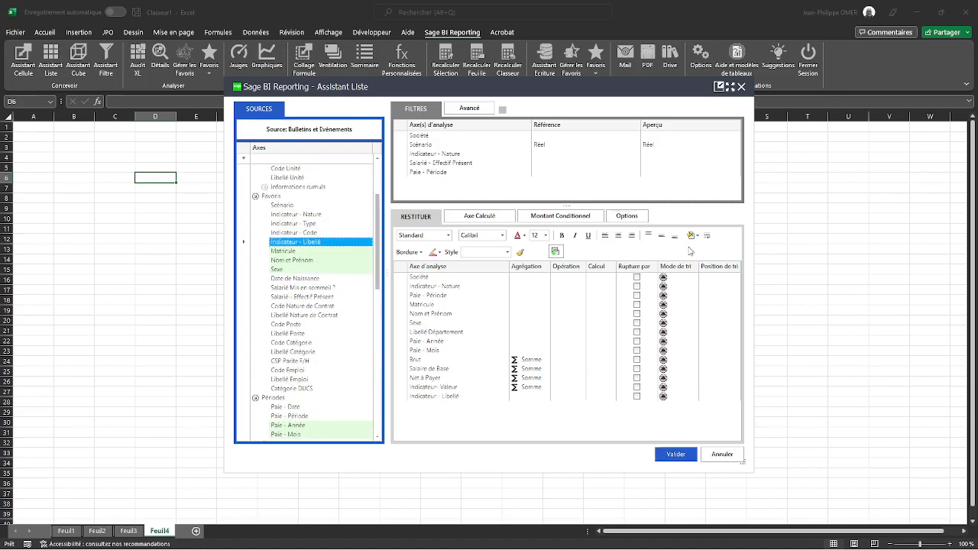
Step: Set the list's output format to a pivot table in its options and generate it at D6
click(629, 221)
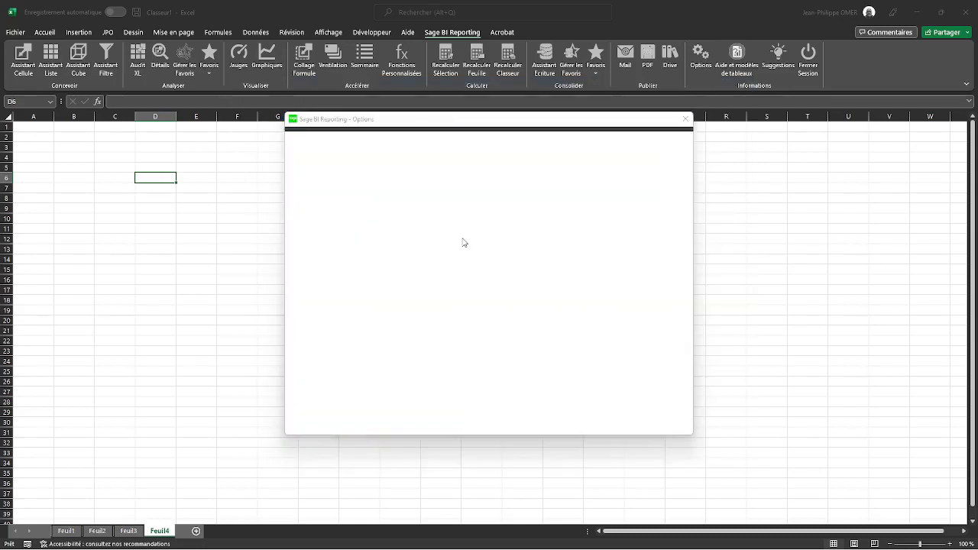
click(342, 145)
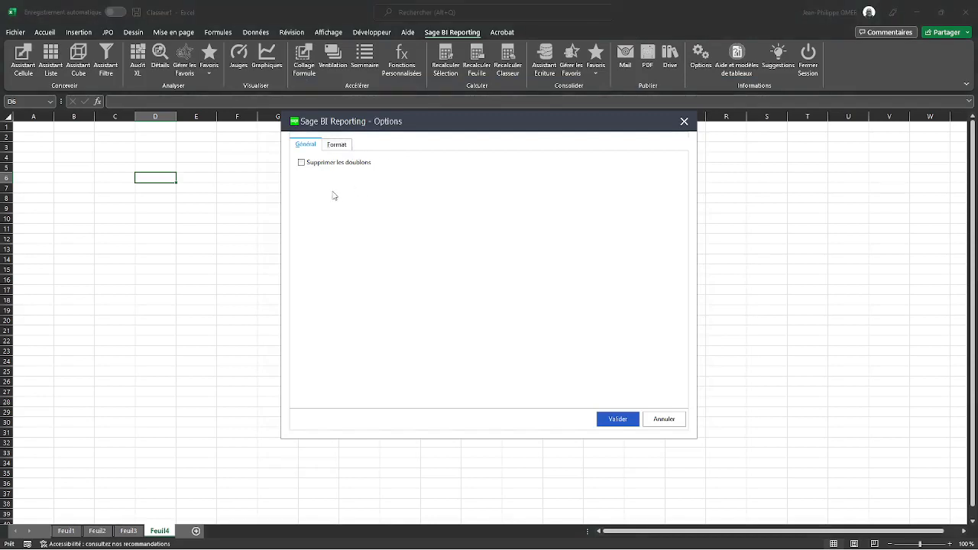
click(409, 158)
click(369, 192)
click(618, 419)
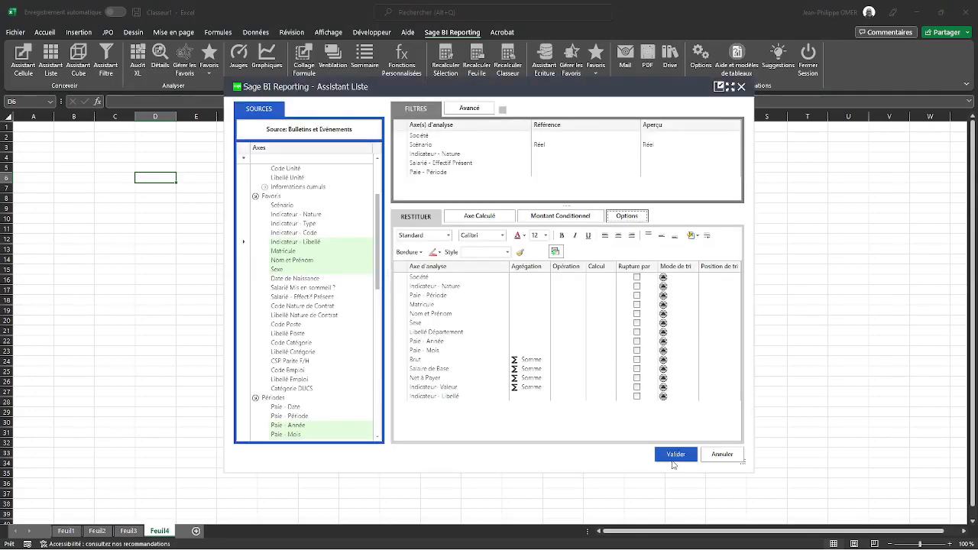
click(672, 457)
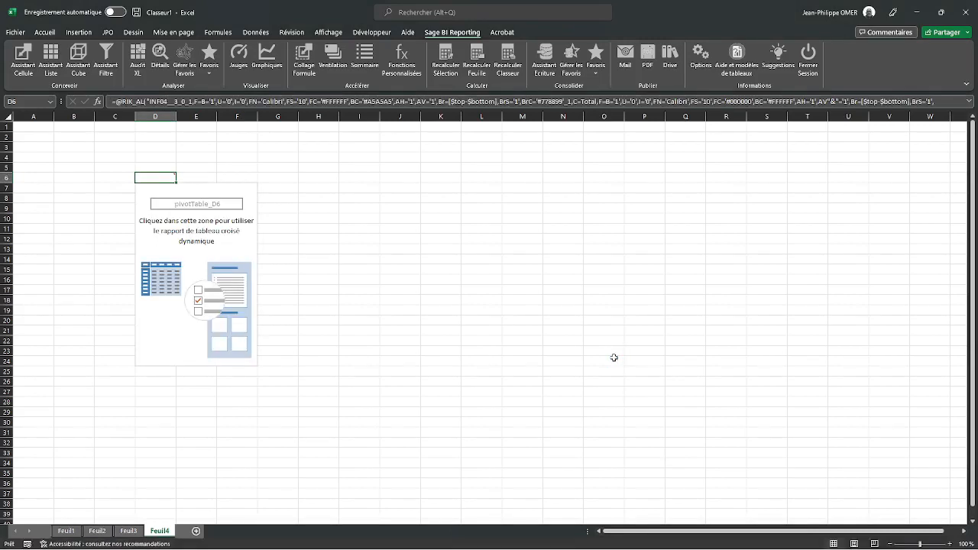
Step: Lay out the pivot table with Libellé Département above Nom et Prénom in rows and Paie - Mois in columns
click(219, 270)
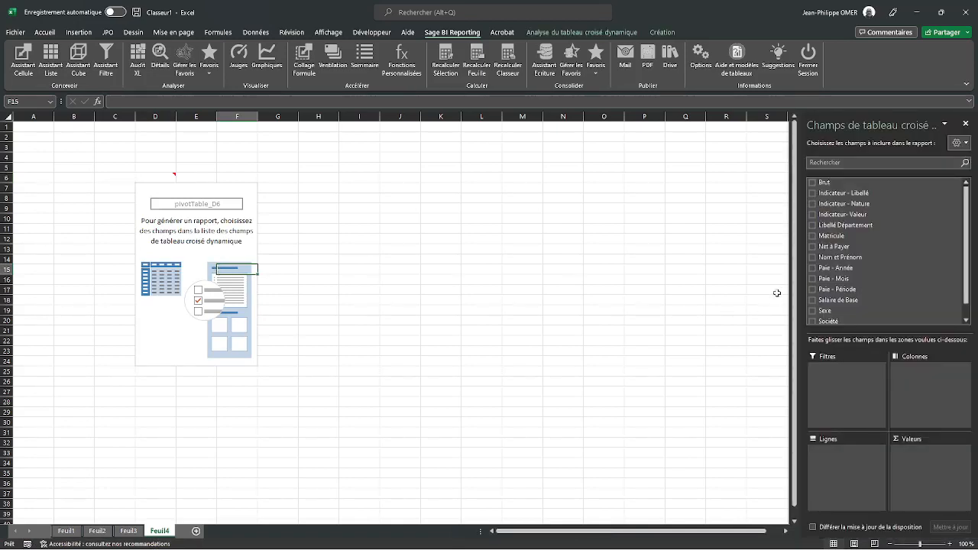
drag(827, 258, 841, 478)
drag(831, 225, 856, 446)
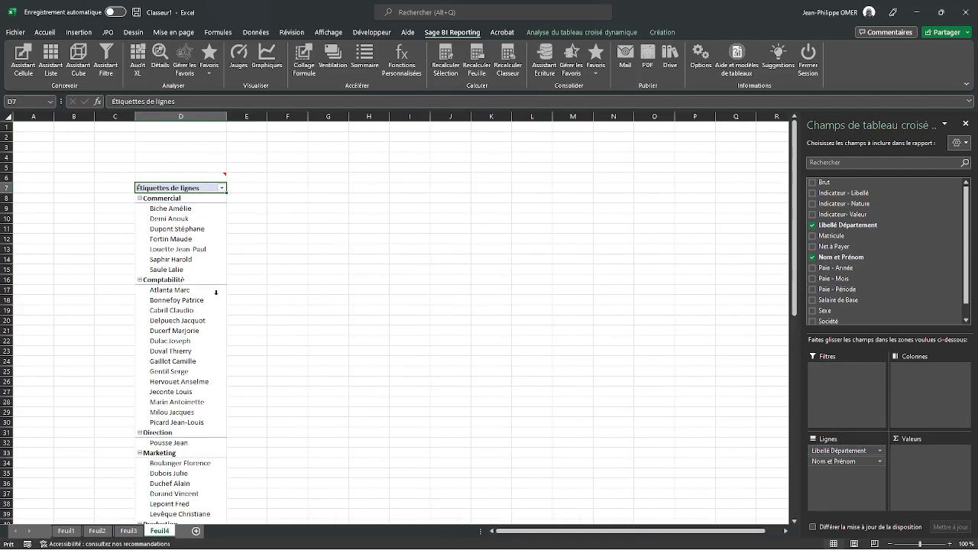
drag(833, 279, 917, 415)
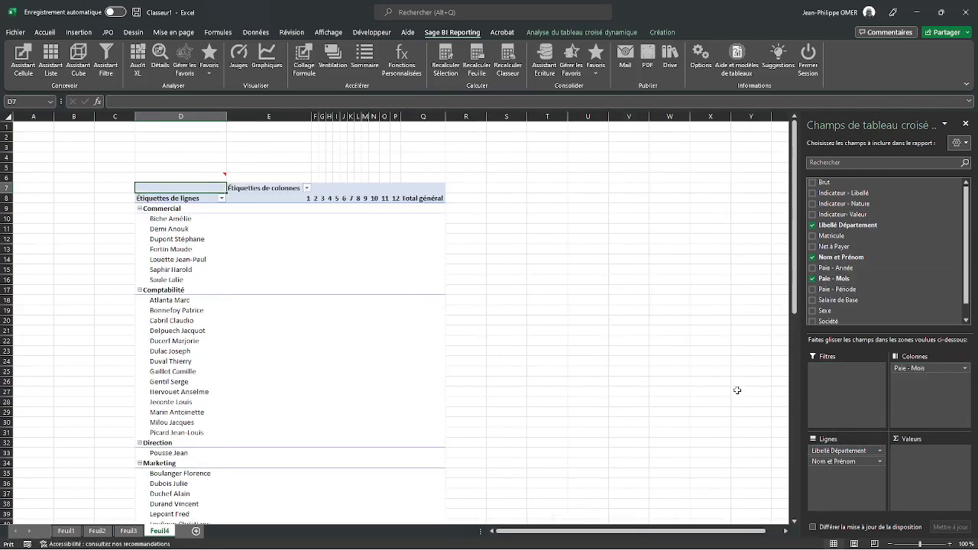
Step: Insert a slicer for Paie - Année and place it over columns A to C beside the pivot table
right_click(845, 271)
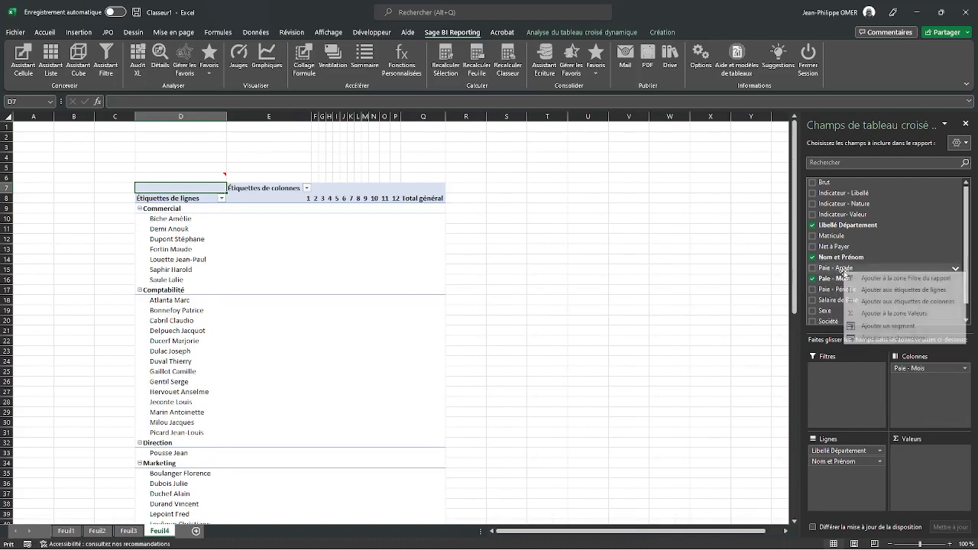
click(883, 325)
drag(368, 266, 24, 228)
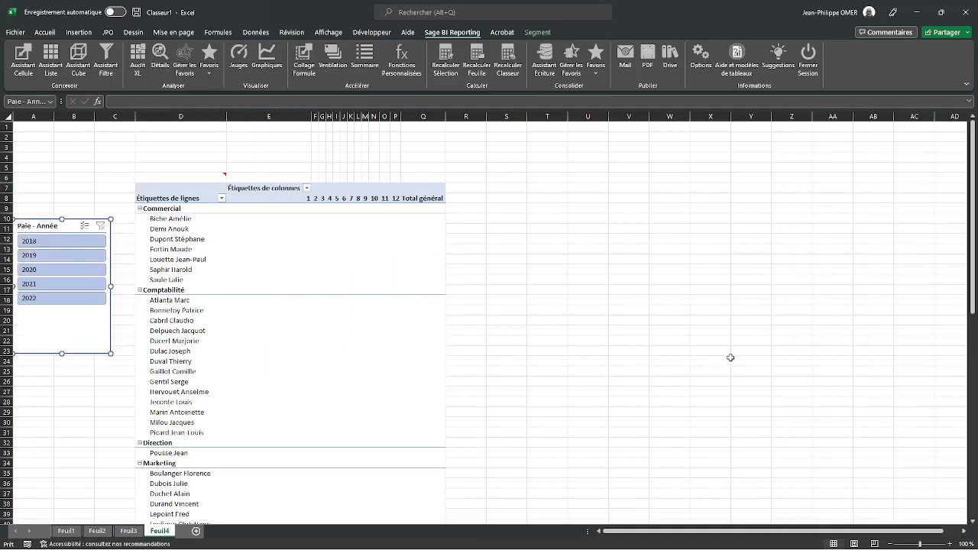
Step: Insert a Société slicer, place it at the top of columns A to C and shorten it to about five rows
click(299, 300)
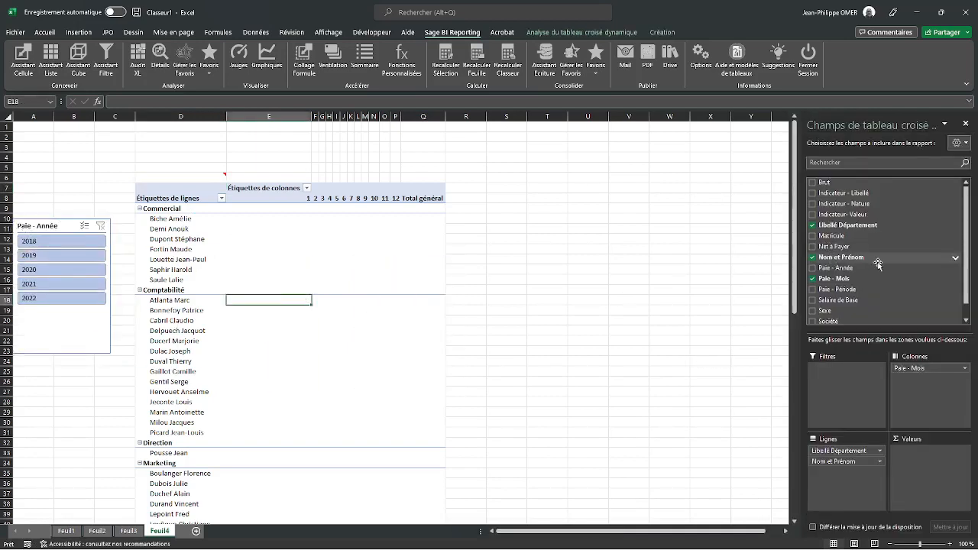
right_click(831, 321)
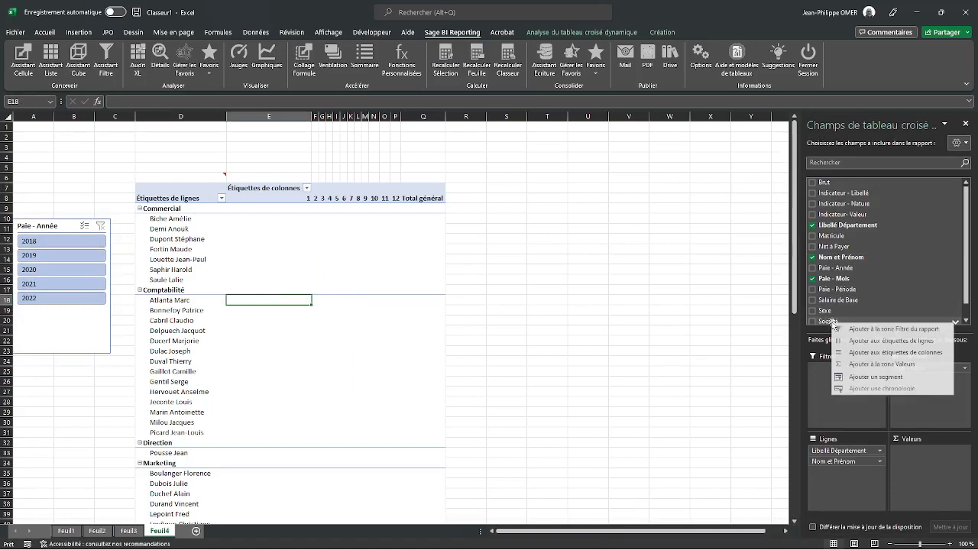
click(861, 379)
drag(373, 265, 36, 130)
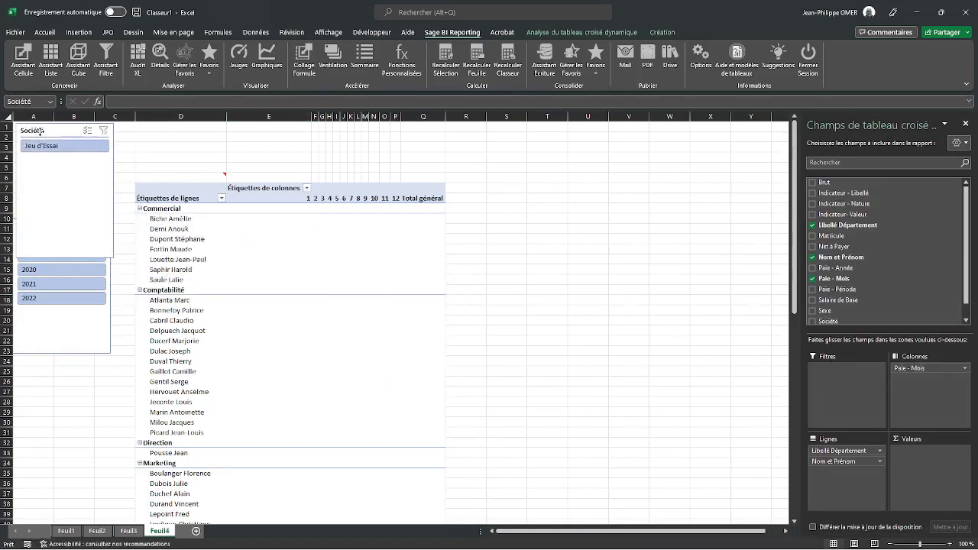
drag(66, 261, 66, 169)
Step: Move the Paie - Année slicer just below the Société slicer and shorten it to fit its years
drag(66, 225, 66, 184)
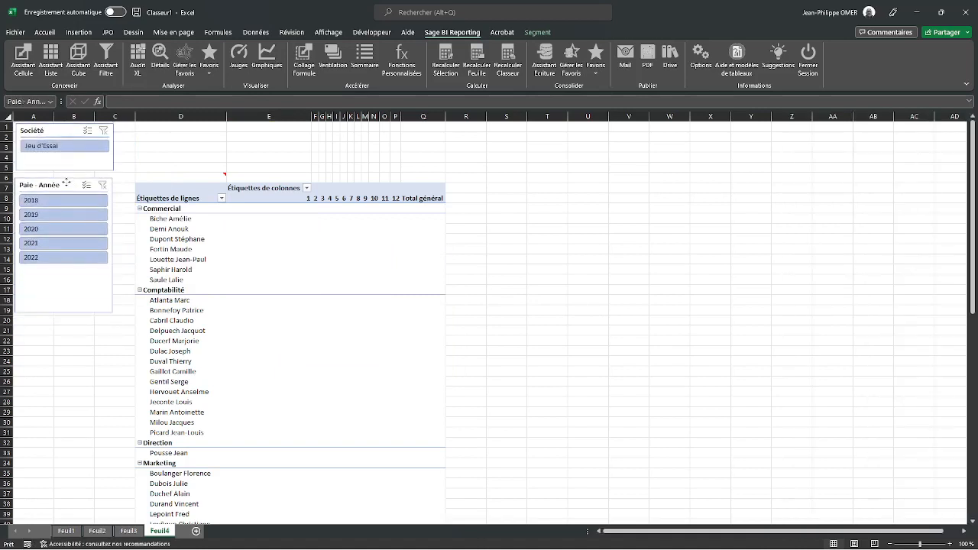
click(64, 298)
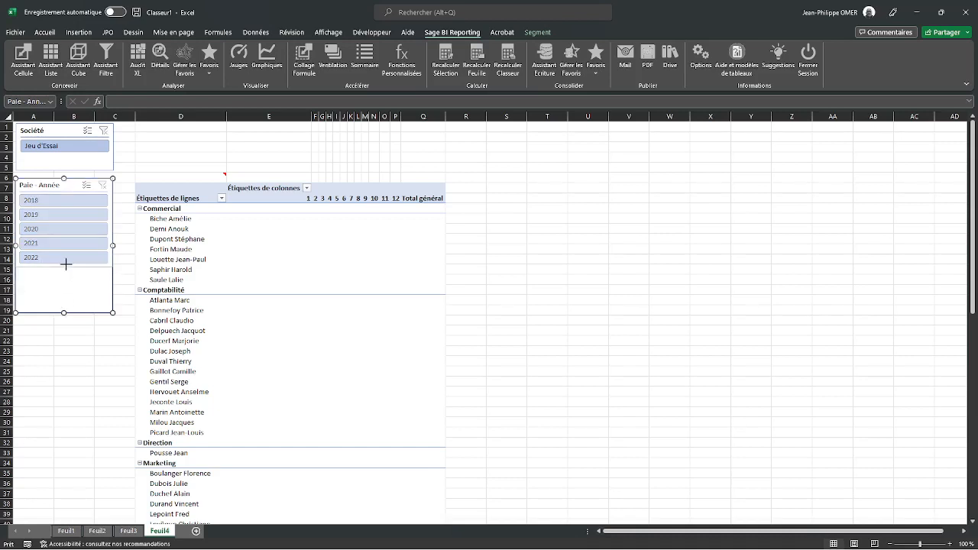
drag(64, 270, 63, 273)
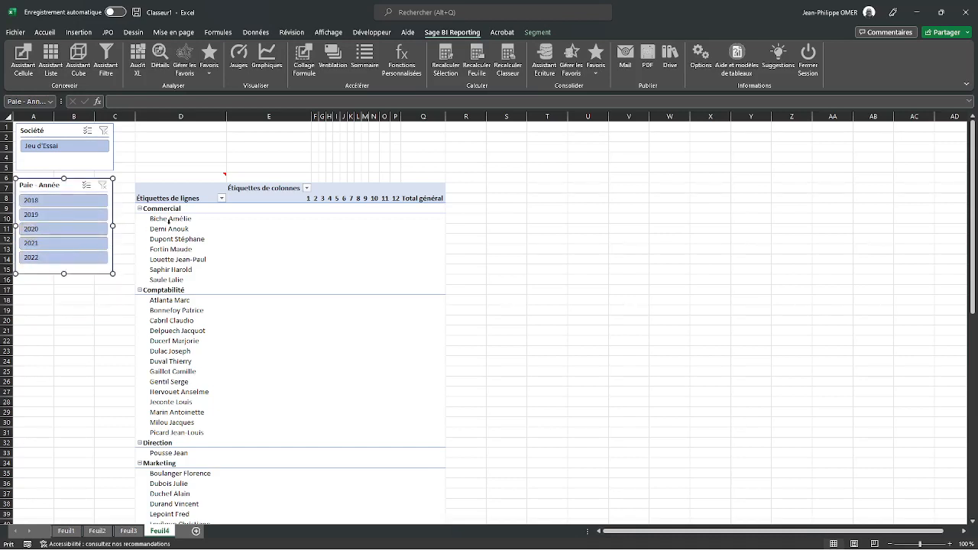
Step: Add Indicateur- Valeur as the pivot table's summed value and Indicateur - Libellé as its report filter
click(262, 330)
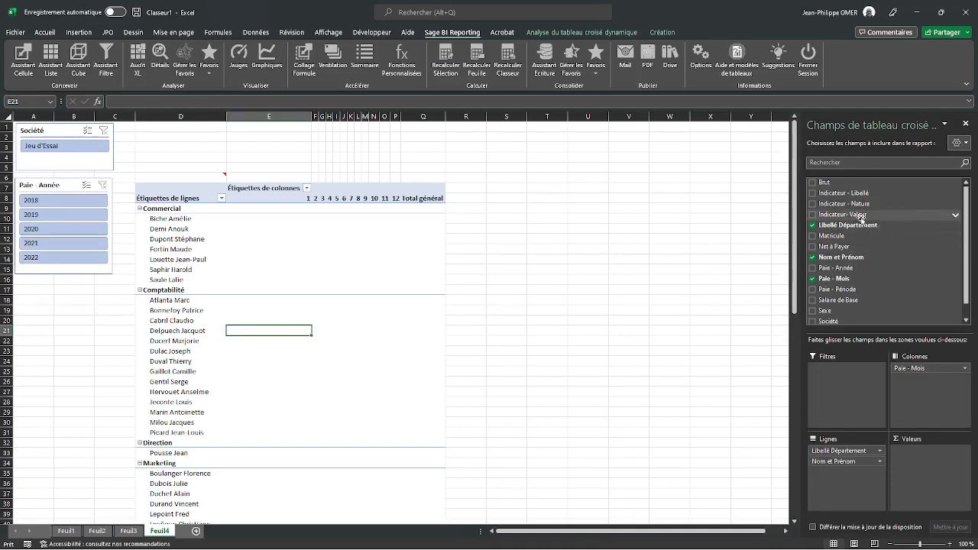
drag(861, 217, 929, 464)
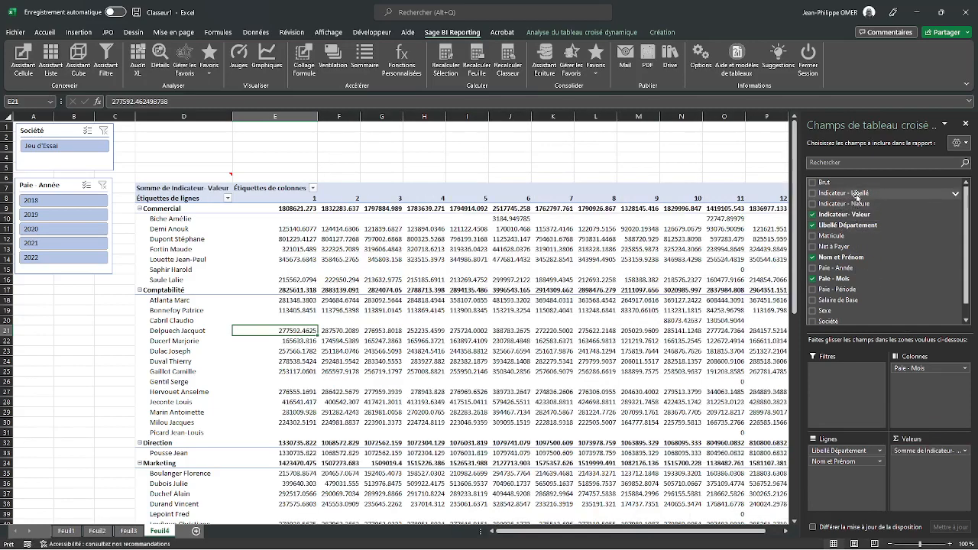
drag(857, 197, 853, 391)
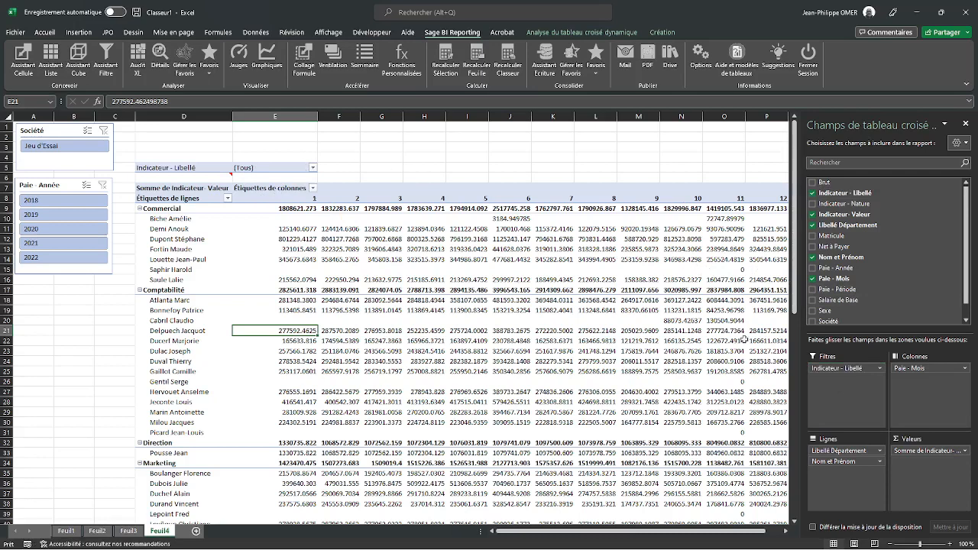
Step: Insert a Sexe slicer, place it below the Paie - Année slicer and shorten it to fit its two entries
right_click(829, 311)
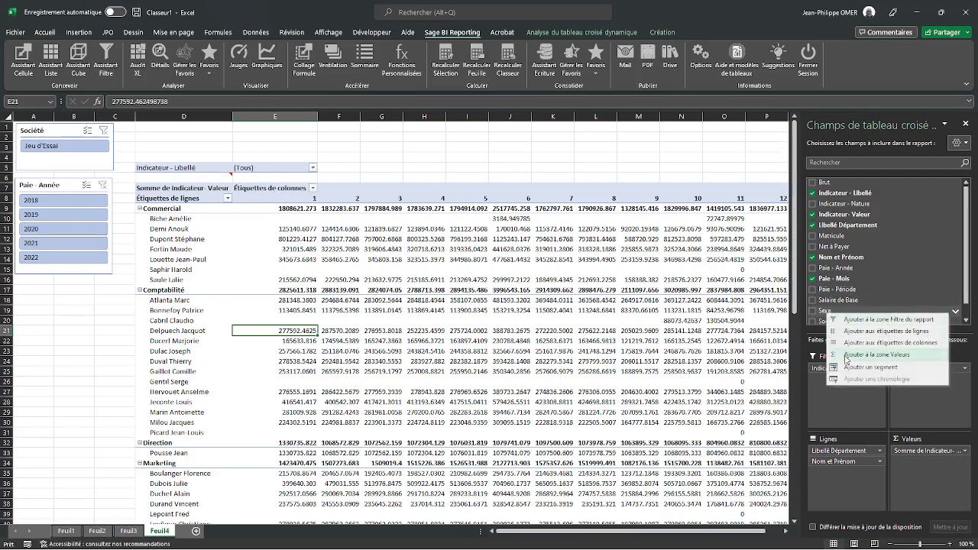
click(854, 368)
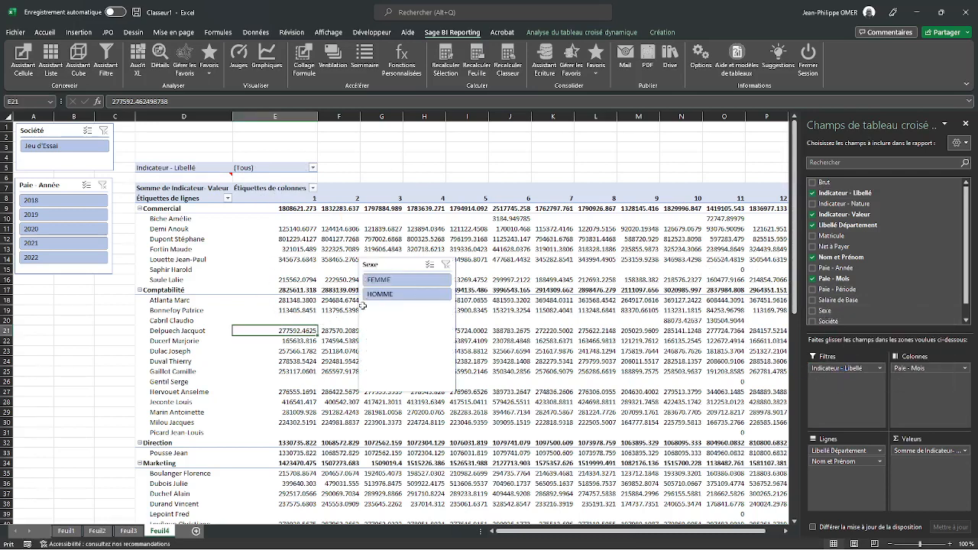
drag(400, 265, 58, 284)
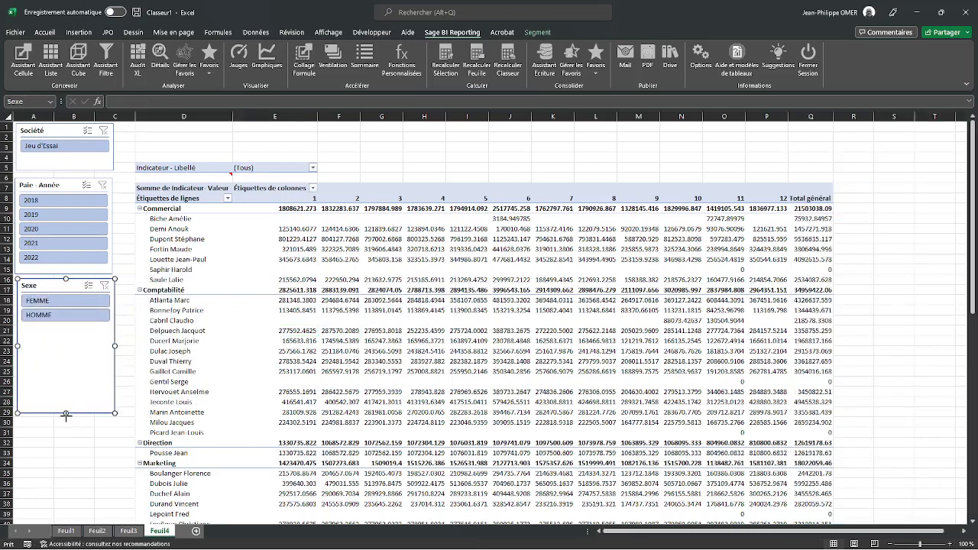
drag(66, 415, 66, 334)
Step: Filter the Sexe slicer to FEMME and set the pivot table's Indicateur - Libellé report filter to Salaire de base
click(50, 300)
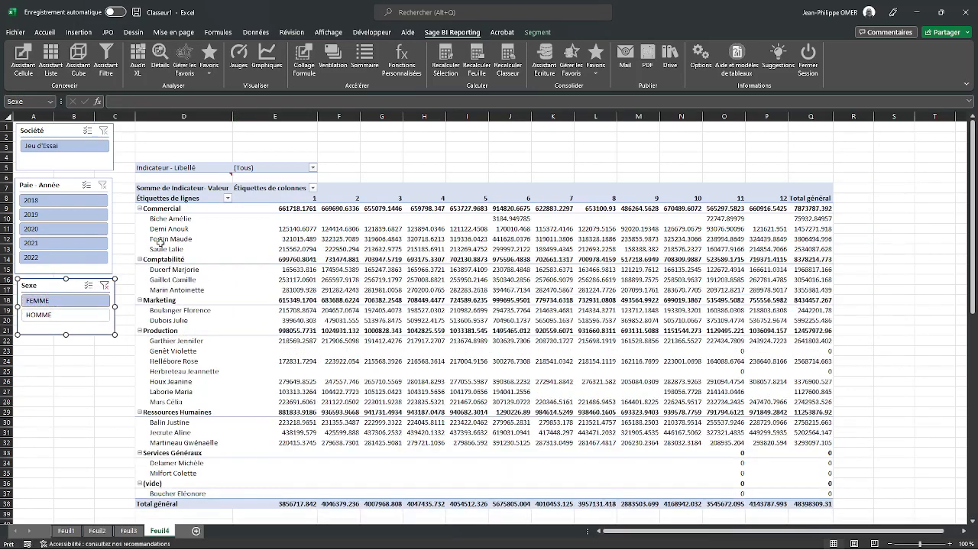
click(313, 168)
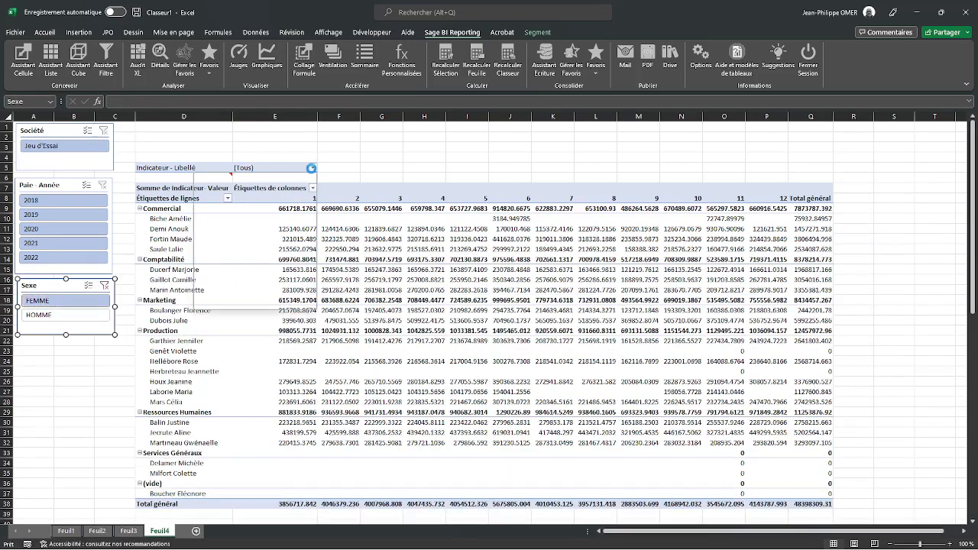
text(salaire)
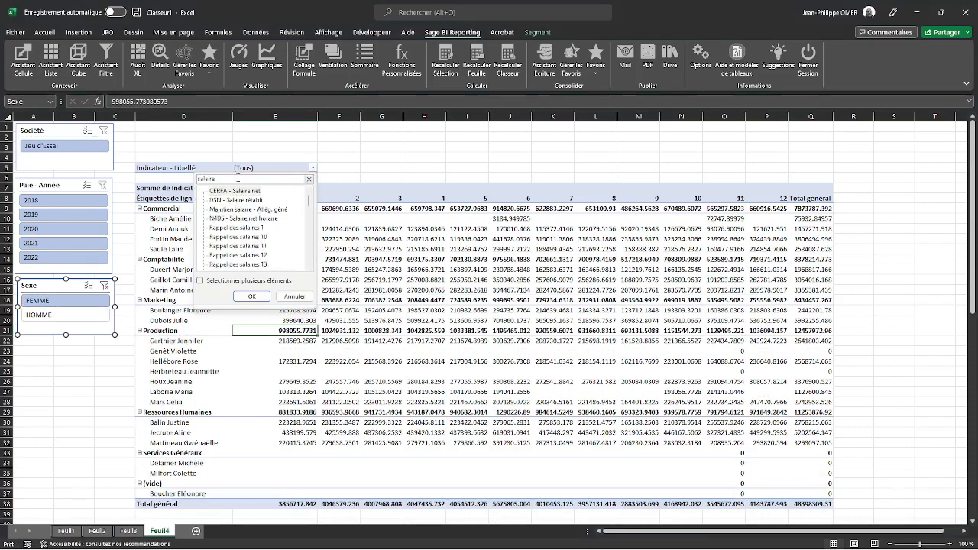
drag(311, 205, 315, 249)
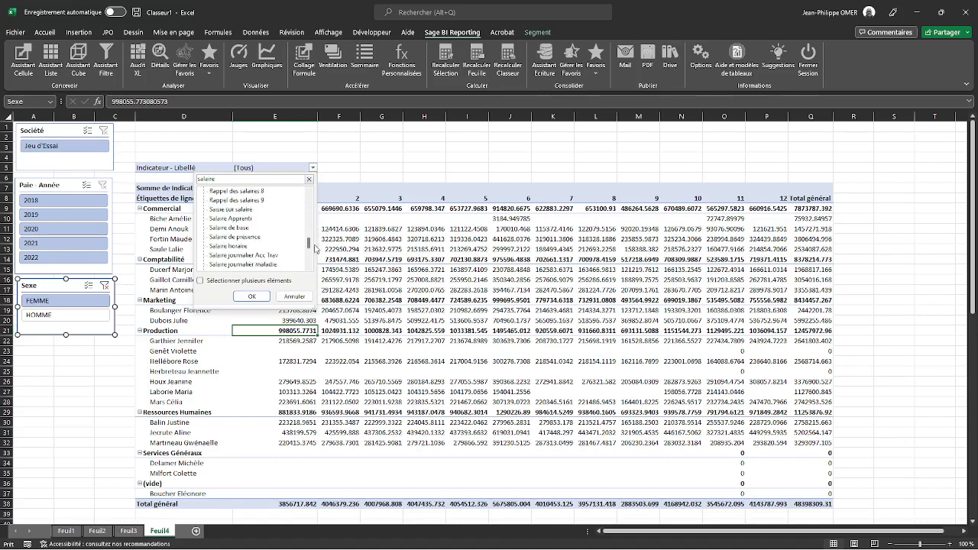
click(245, 229)
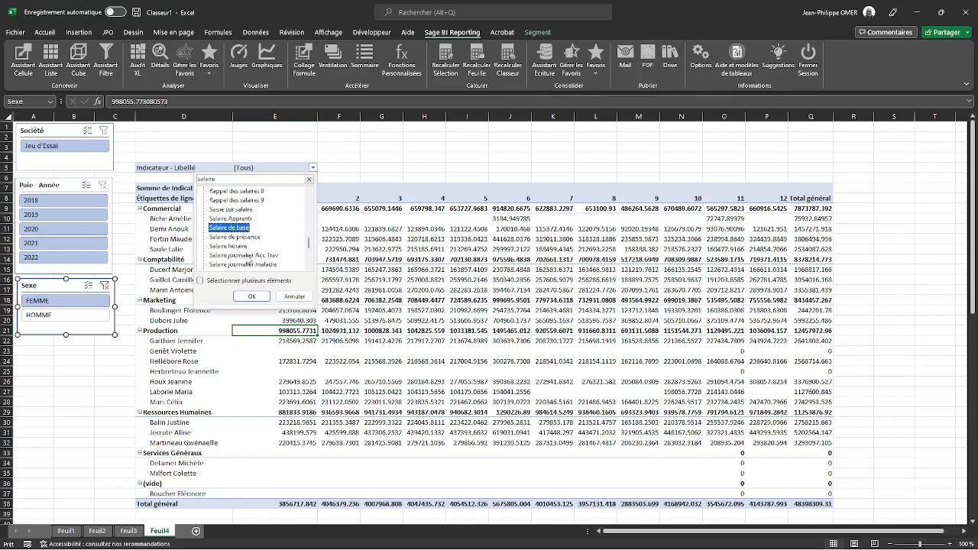
click(251, 297)
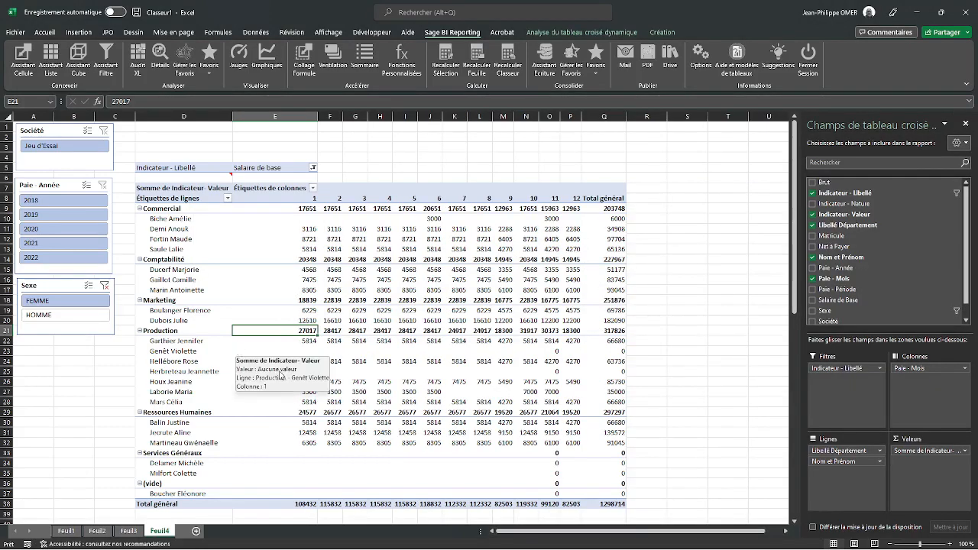
Step: Clear the Sexe slicer's filter and restrict the Paie - Année slicer to 2021
click(34, 316)
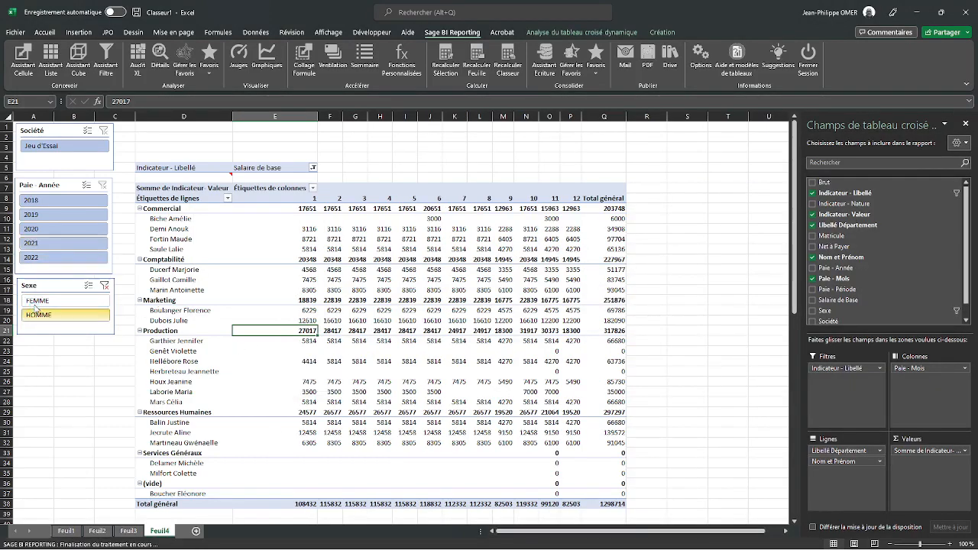
click(39, 301)
click(104, 286)
click(63, 259)
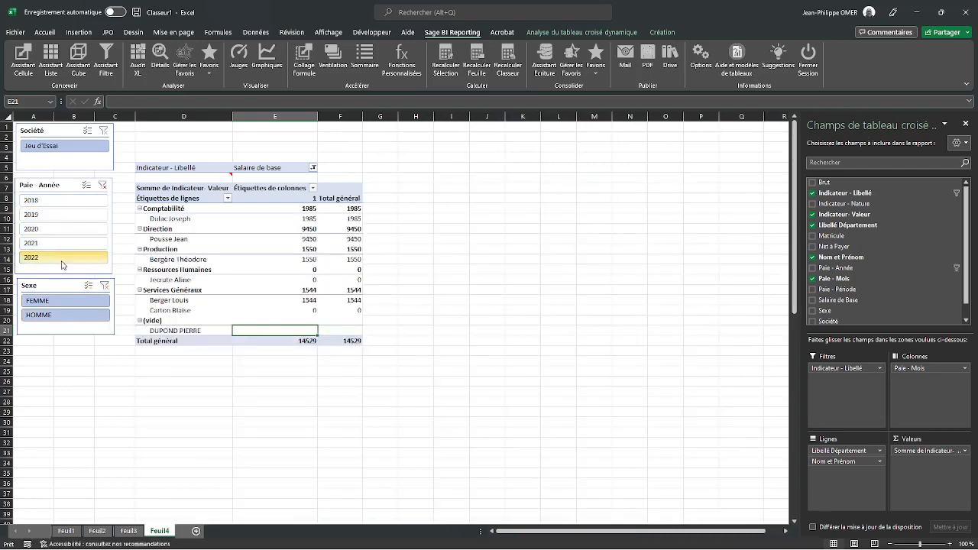
click(62, 244)
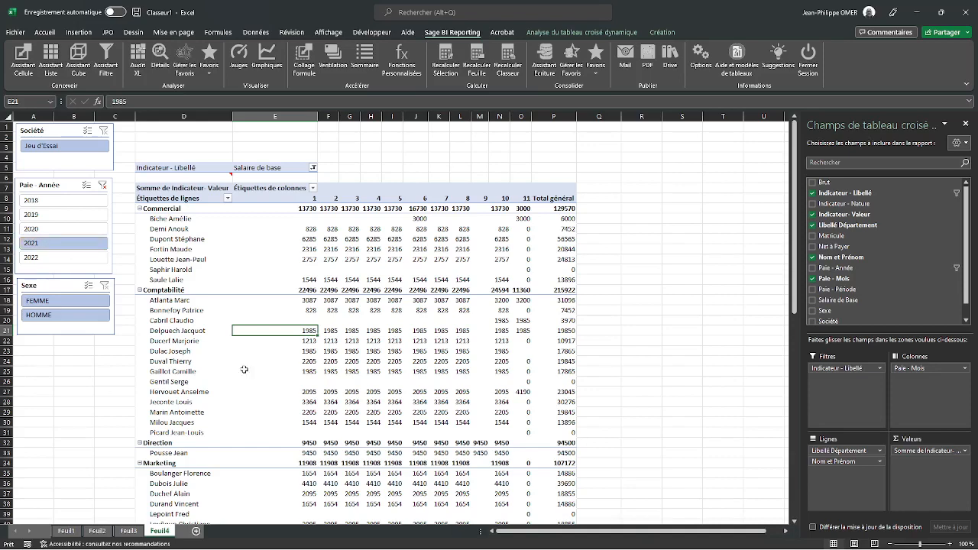
Step: Set the pivot table's Indicateur - Libellé report filter to Absence
click(312, 168)
click(228, 241)
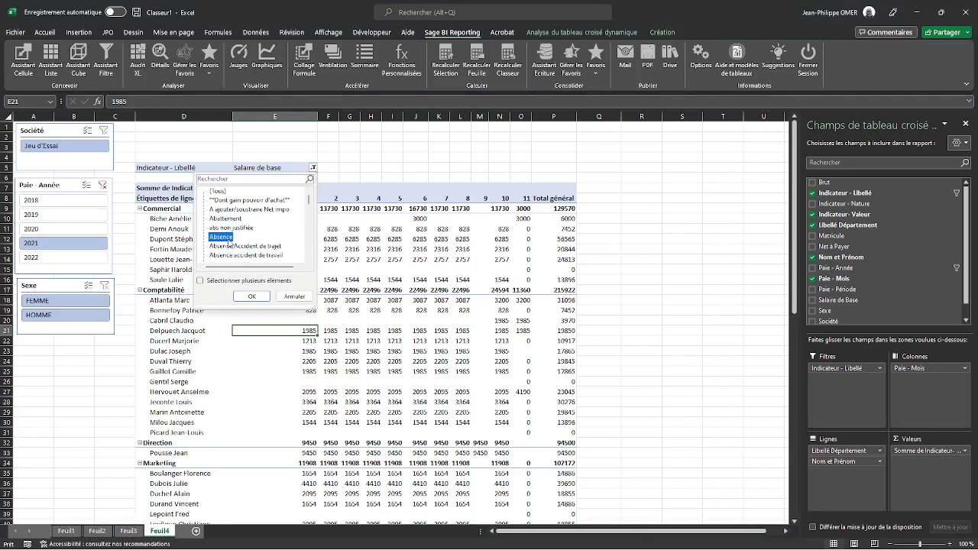
click(253, 297)
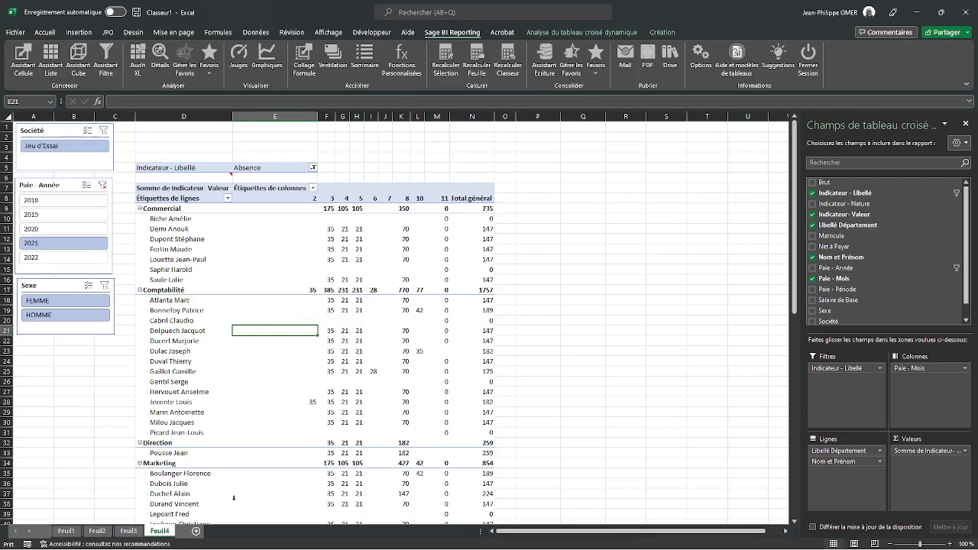
Step: Add a new worksheet and enter the department headings Commercial in C5 and Comptabilité in E5
click(196, 531)
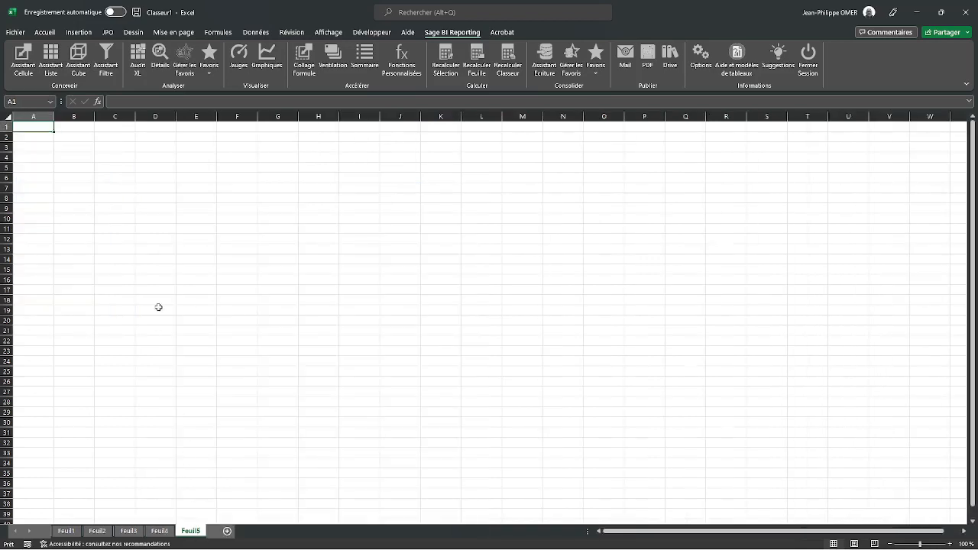
click(131, 149)
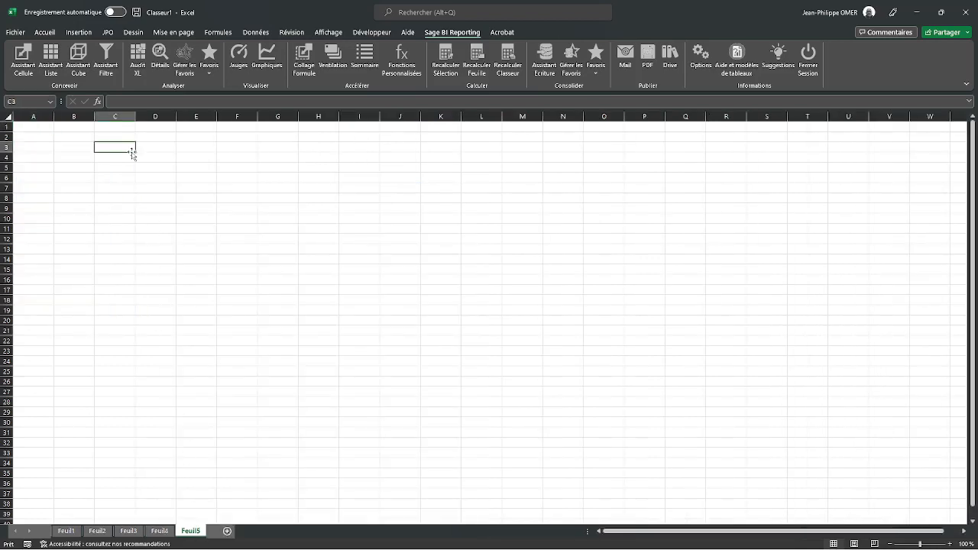
key(Down)
key(Down)
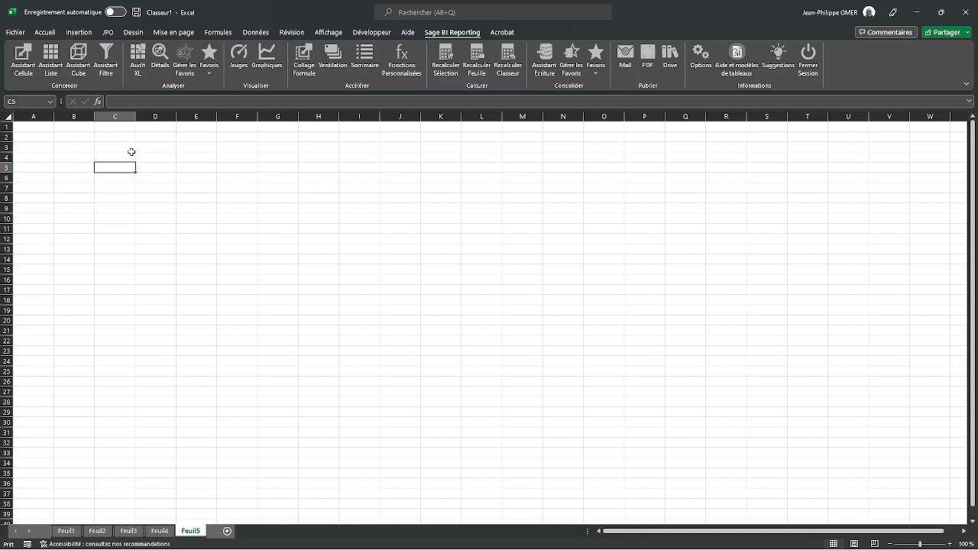
click(159, 531)
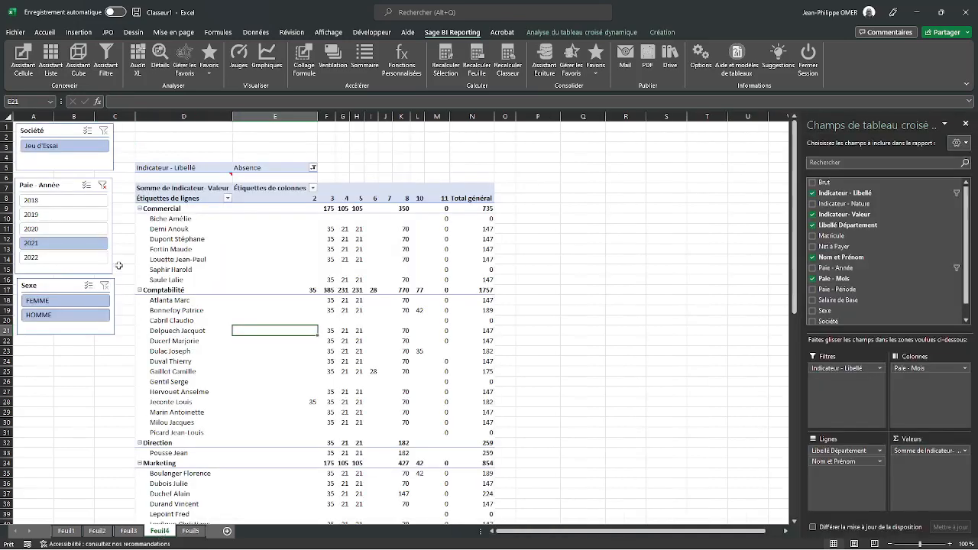
click(190, 531)
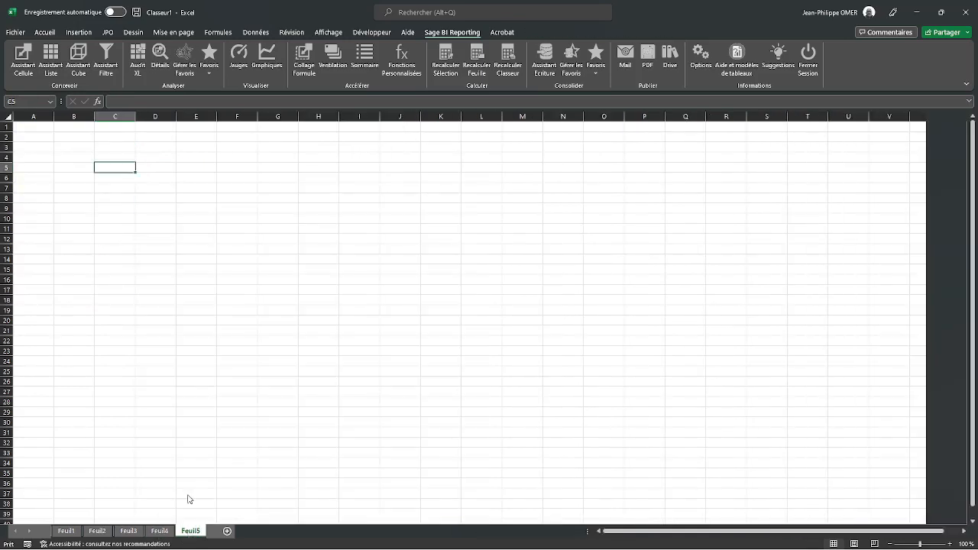
text(Commercial)
key(Tab)
key(Tab)
text(Comptab)
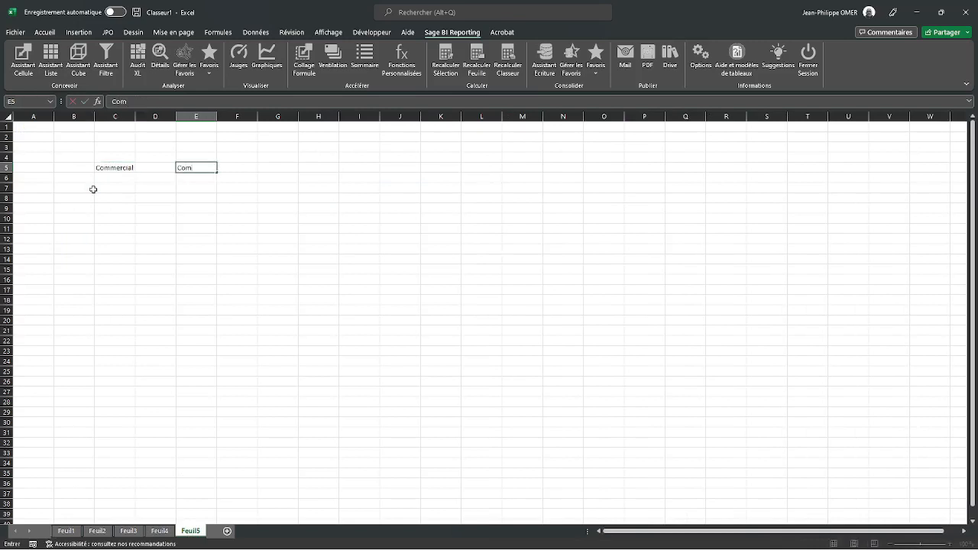
key(Return)
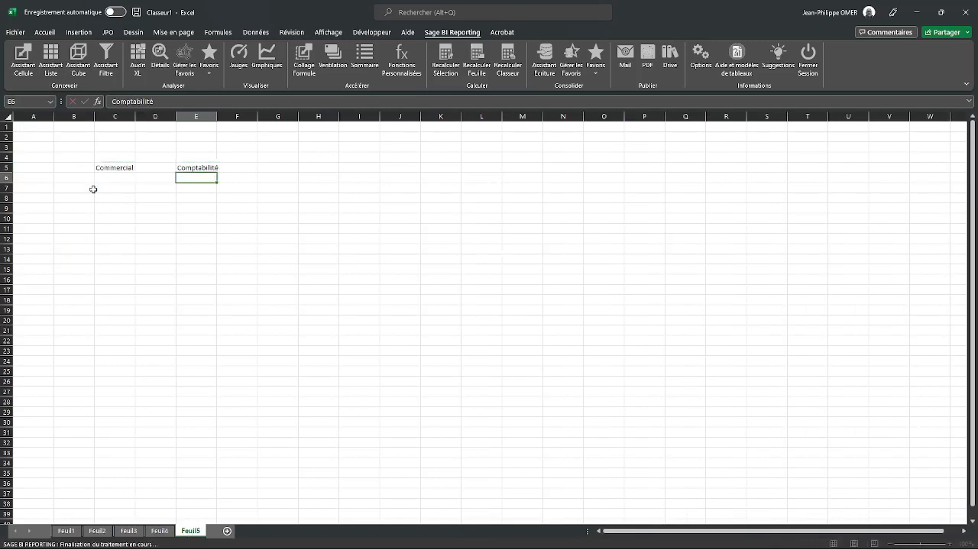
Step: Enter FEMME in C7 and HOMME in D7, and copy the pair into E7:F7 under Comptabilité
click(95, 189)
text(FEMME)
key(Tab)
text(HOMME)
click(93, 188)
key(shift+Right)
key(ctrl+c)
key(Right)
key(ctrl+v)
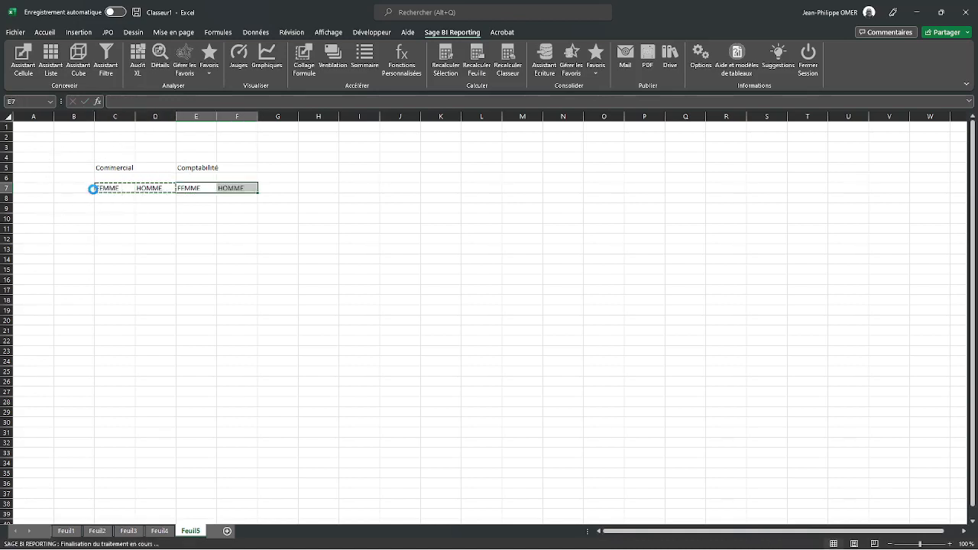
key(Left)
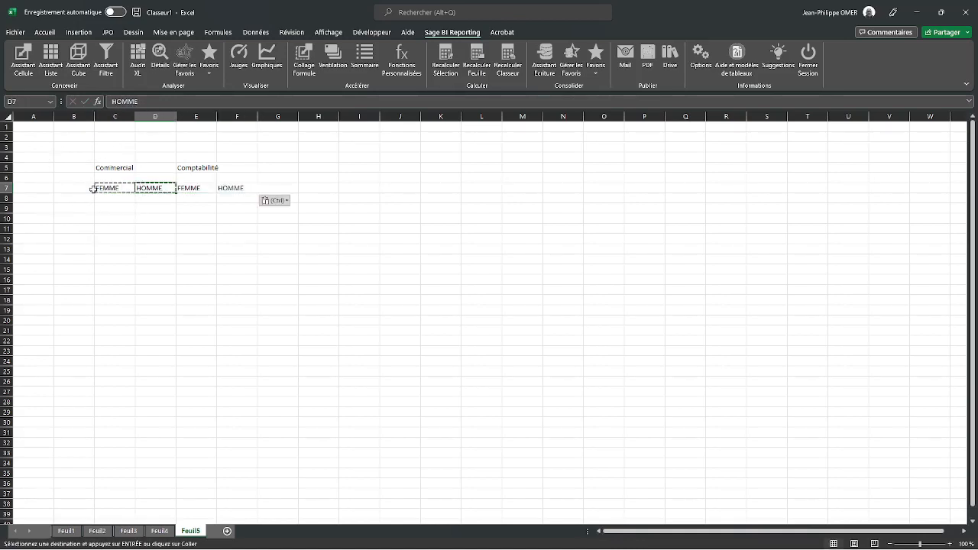
Step: Insert an empty column between the Commercial and Comptabilité blocks
right_click(195, 118)
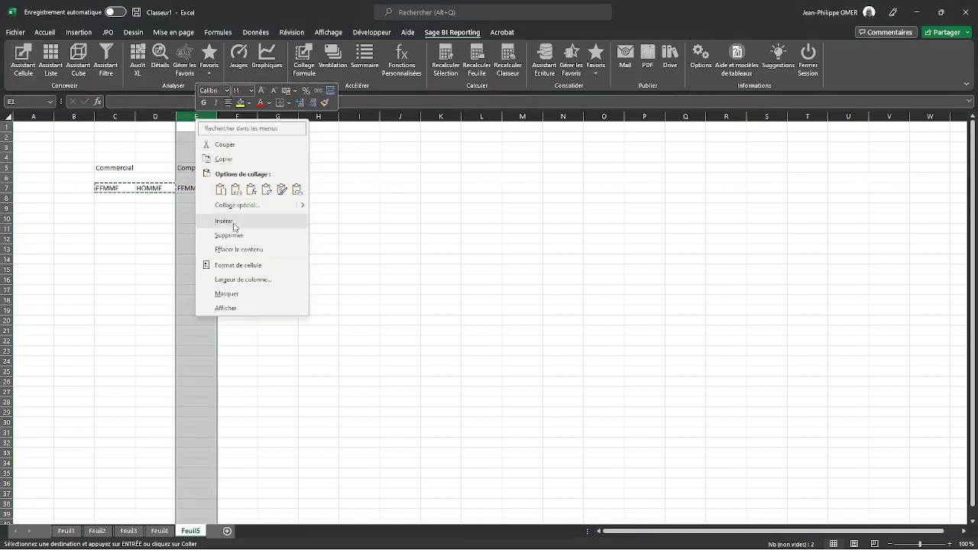
click(230, 221)
scroll(107, 172, up, 2)
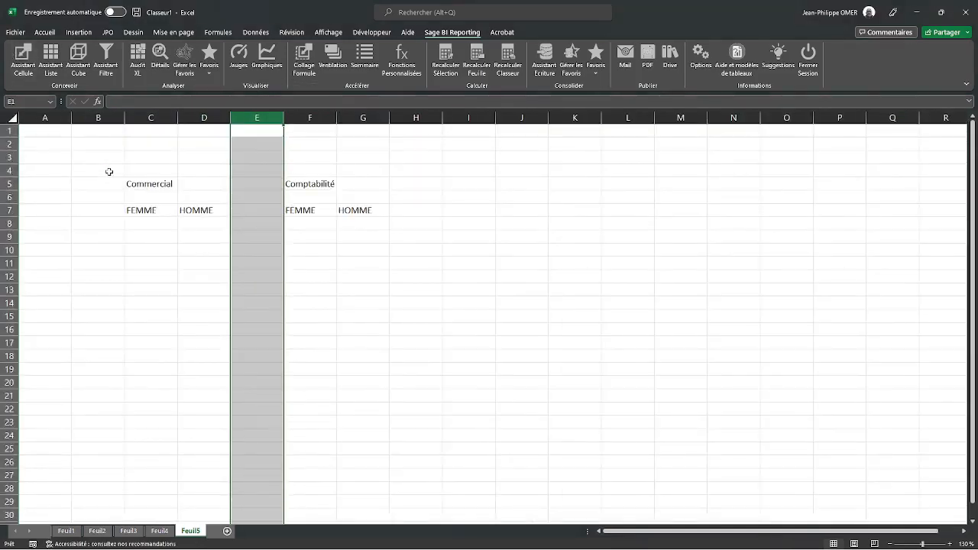
scroll(109, 171, up, 1)
Step: Move the Commercial heading to B8 and the Comptabilité heading to B9 so they become row labels
click(163, 234)
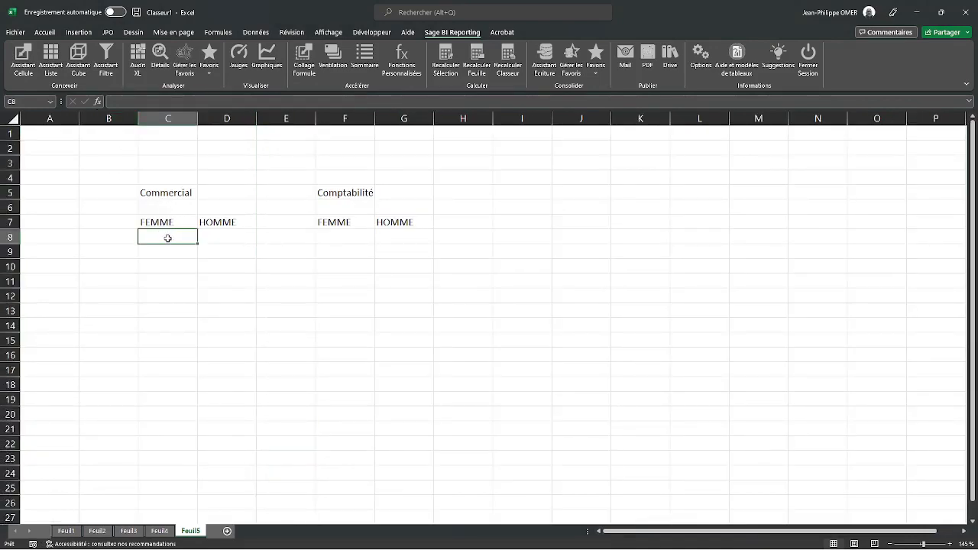
click(171, 197)
drag(155, 199, 113, 245)
click(339, 194)
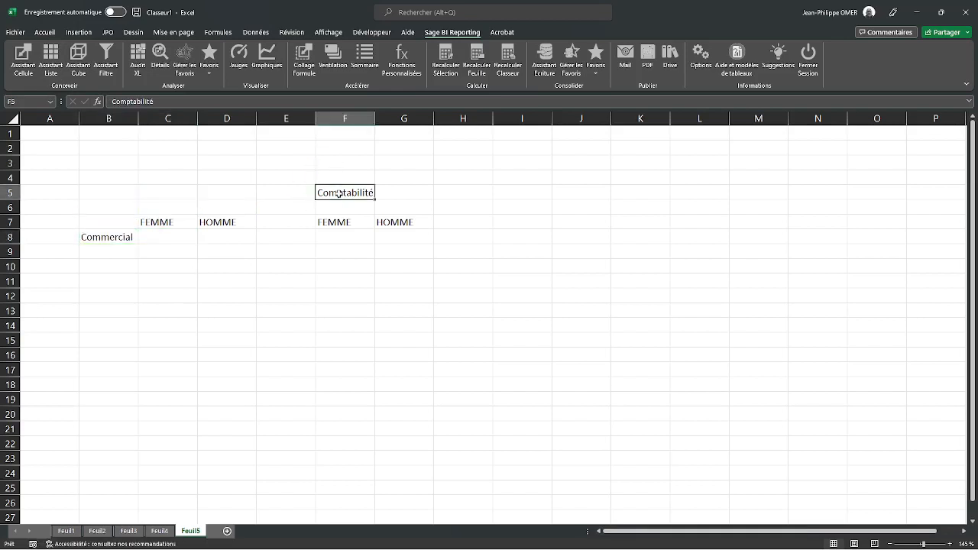
drag(338, 201, 138, 254)
Step: Delete columns E to G with the duplicate headings and widen column B to about three times its width
drag(302, 120, 419, 123)
right_click(404, 150)
click(437, 268)
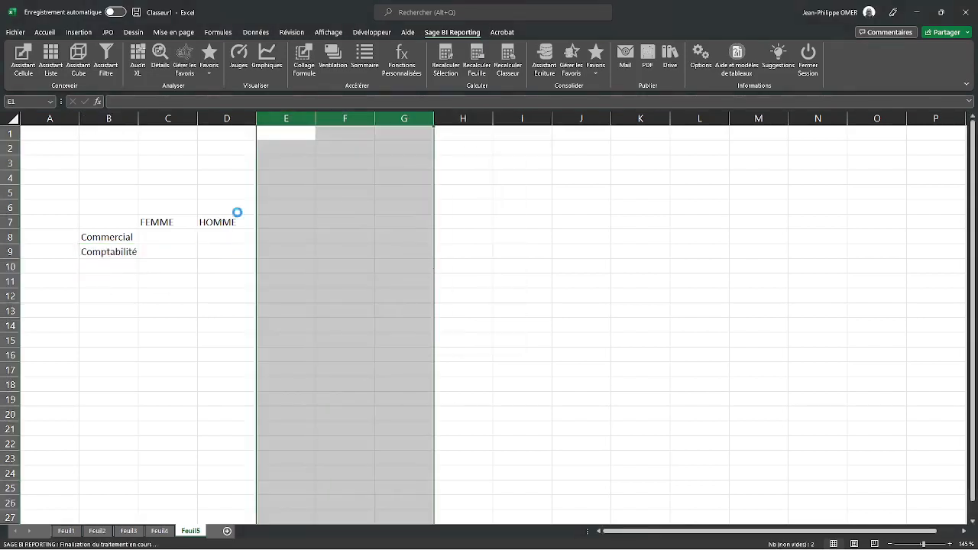
drag(138, 118, 256, 118)
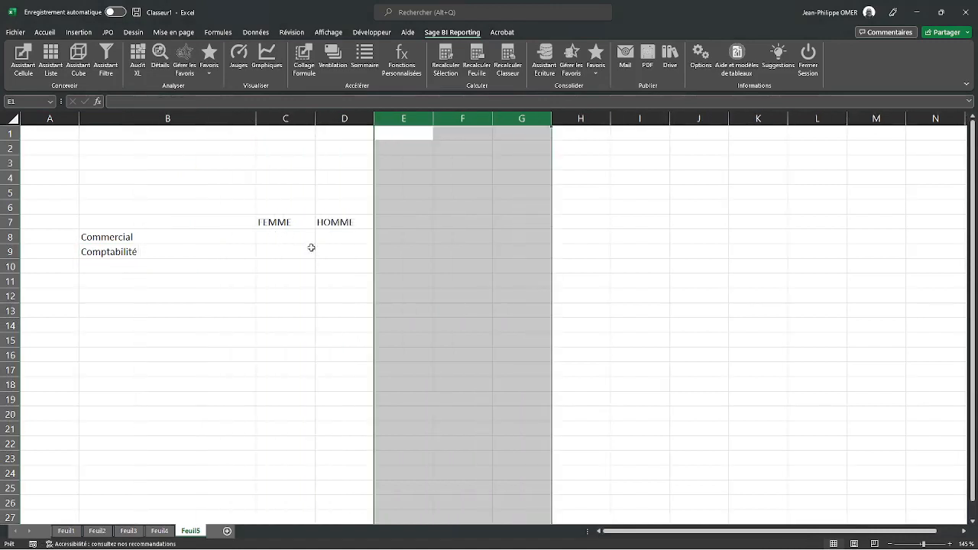
Step: Start the Sage BI Reporting cell assistant for C8 with the Bulletins et Evènements model of Sage 100cloud Paie as source
click(291, 236)
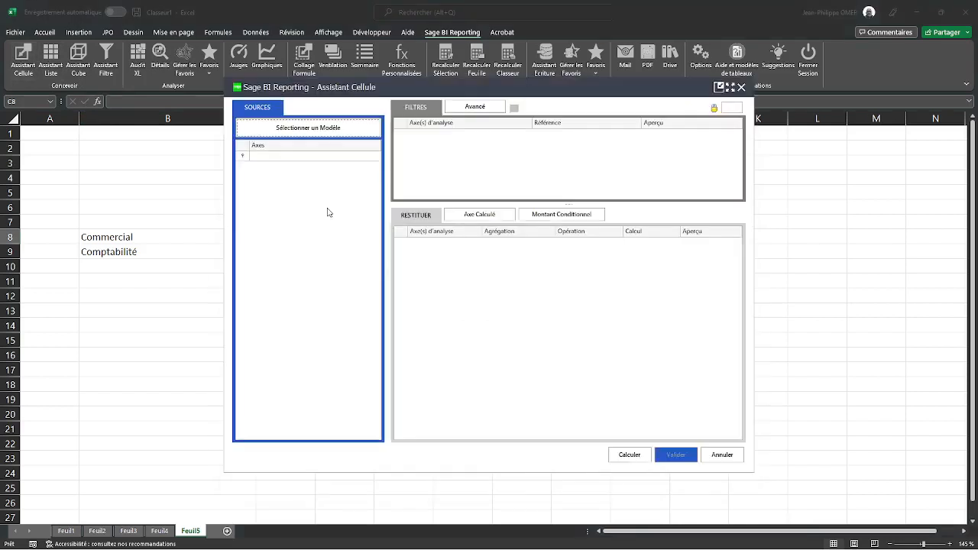
click(321, 136)
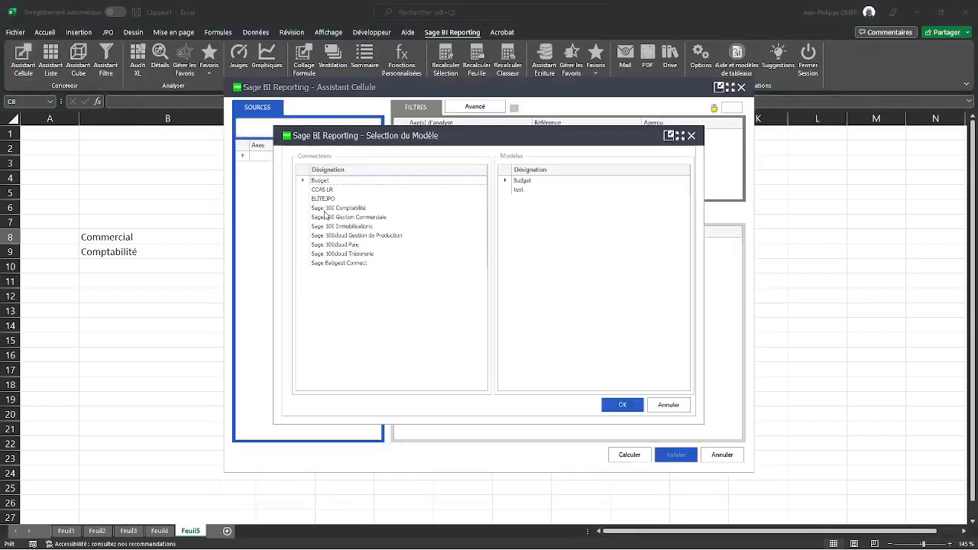
click(349, 245)
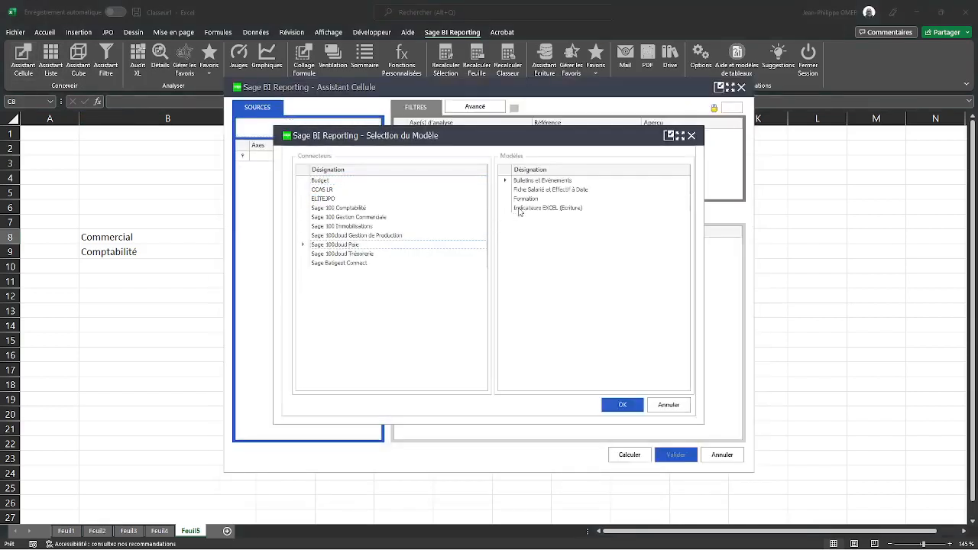
click(537, 181)
key(Return)
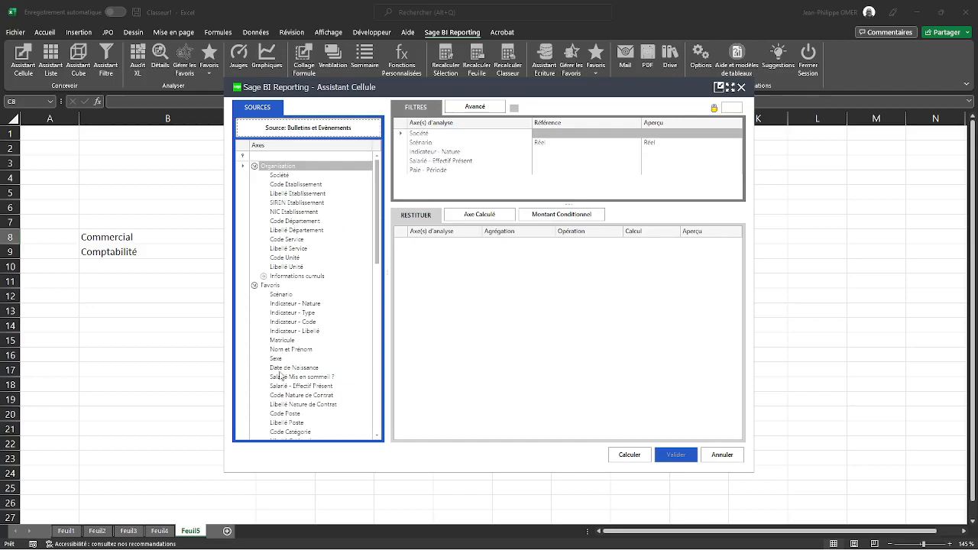
Step: Add Sexe and Libellé Département as filters, referencing the FEMME heading as C$7 and the Commercial label as $B8
drag(276, 360, 414, 122)
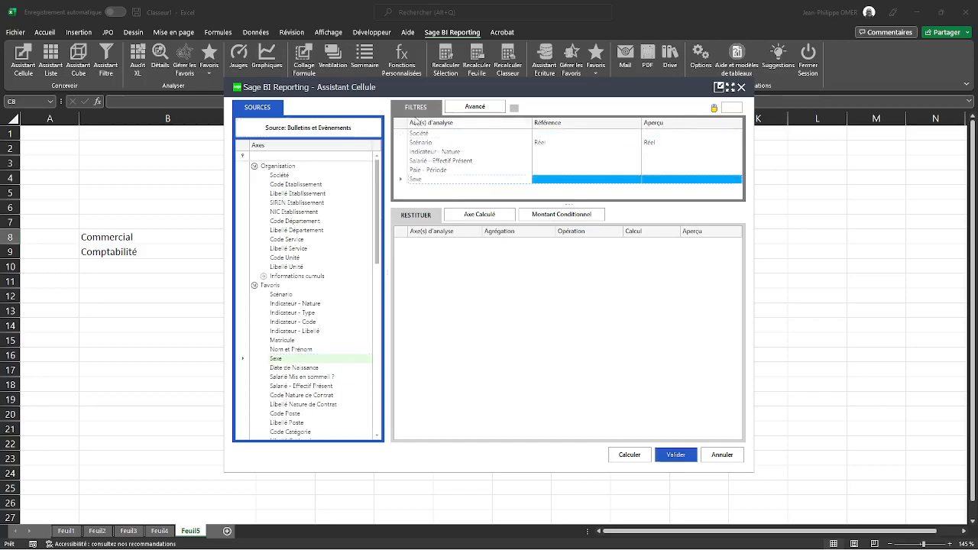
drag(413, 88, 525, 101)
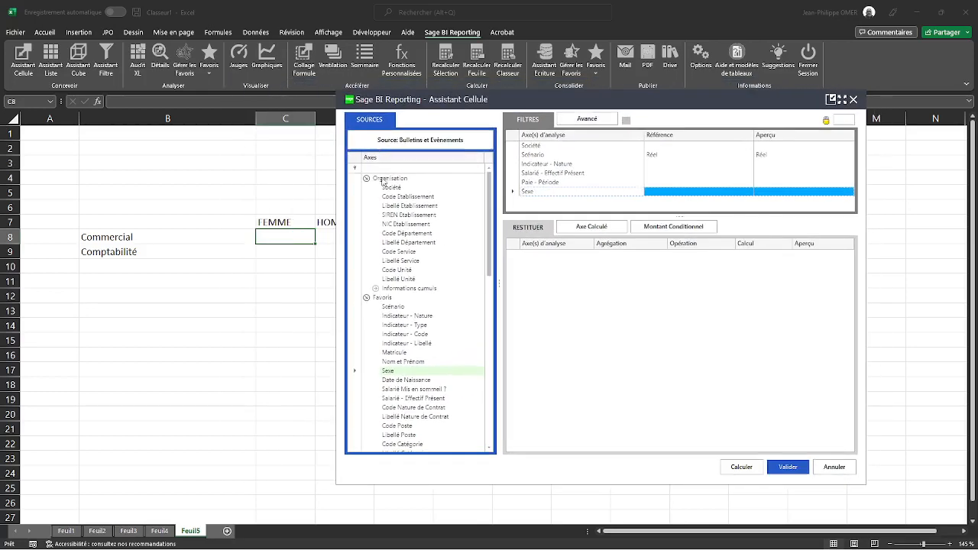
click(283, 222)
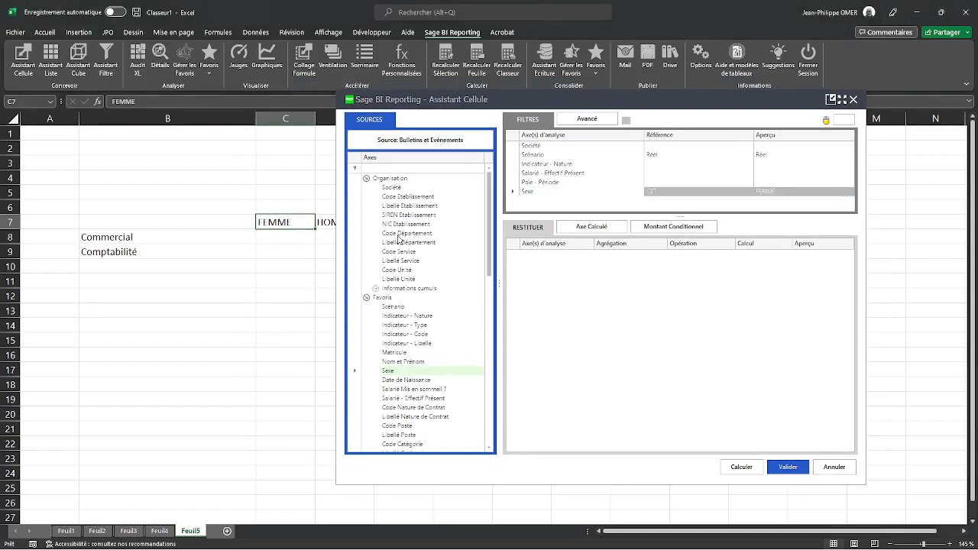
drag(399, 244, 585, 202)
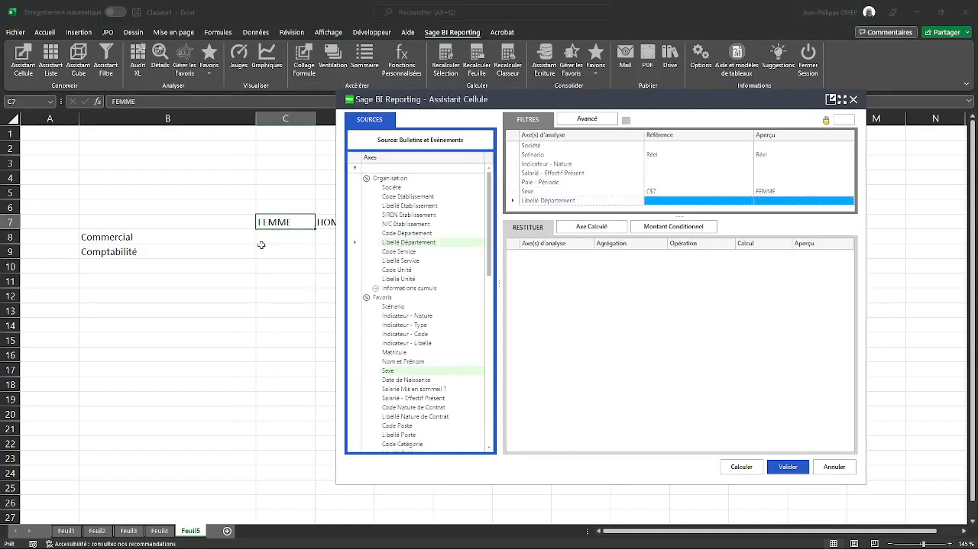
click(177, 240)
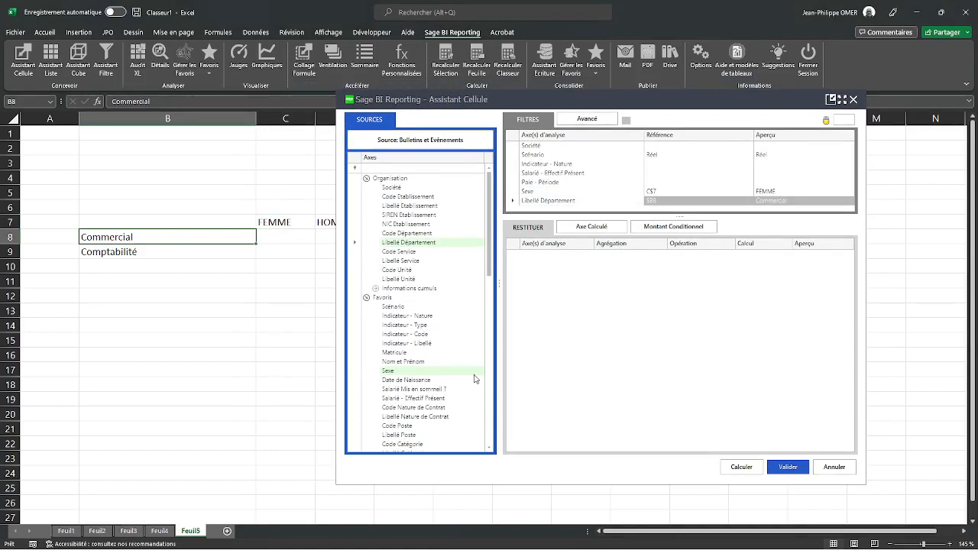
Step: Return Nom et Prénom with the Compter Distincte aggregation and validate the cell formula
click(408, 353)
drag(405, 361, 564, 299)
click(662, 259)
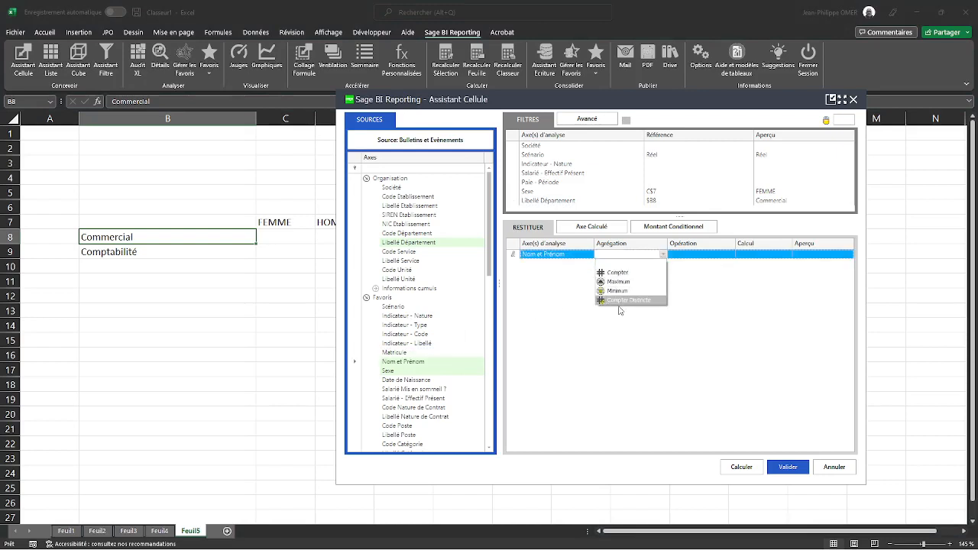
click(620, 302)
click(788, 467)
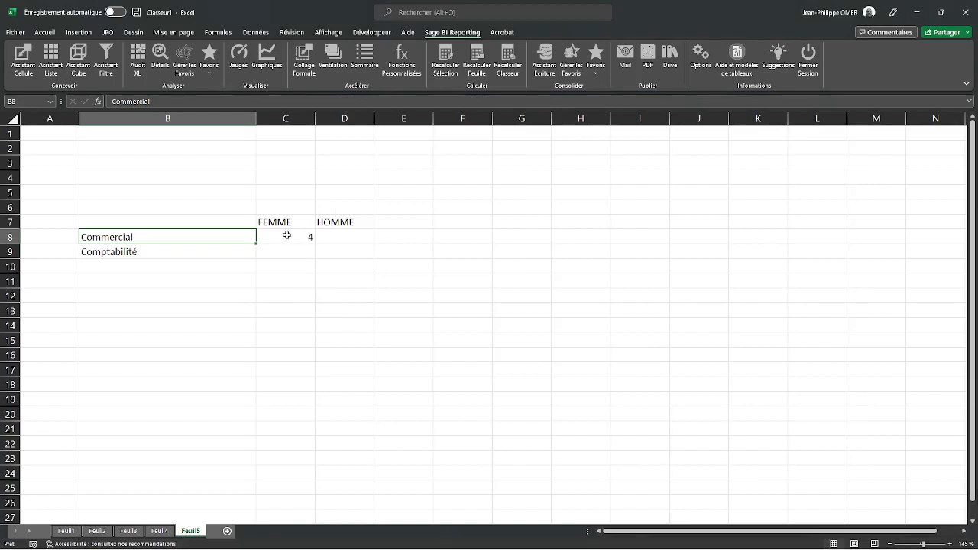
Step: Centre the result in C8 horizontally and enlarge its font to 14
click(293, 239)
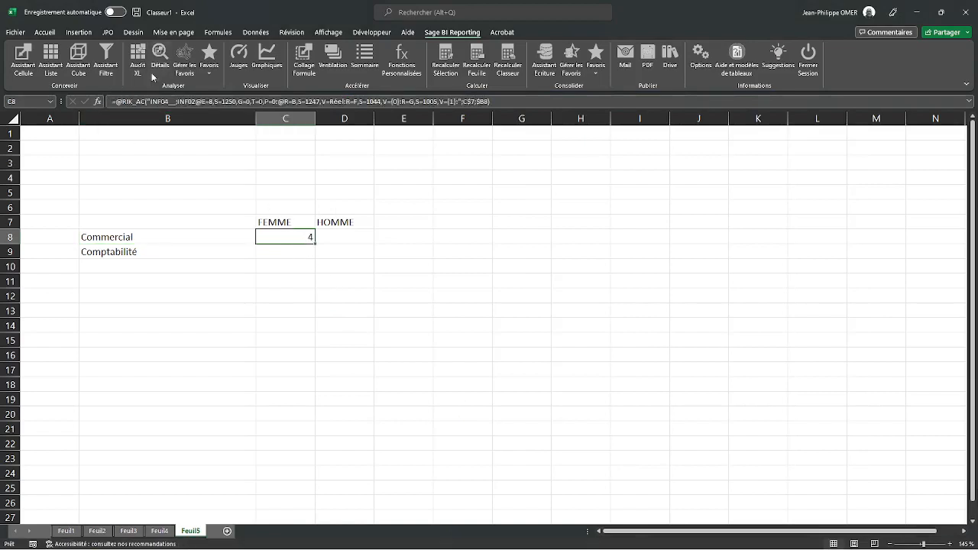
click(55, 35)
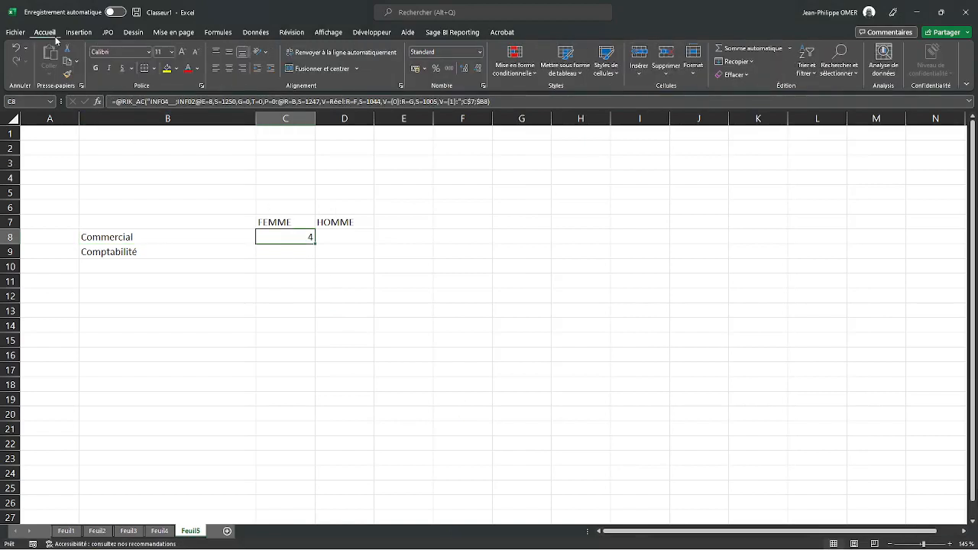
click(228, 68)
click(182, 51)
click(182, 52)
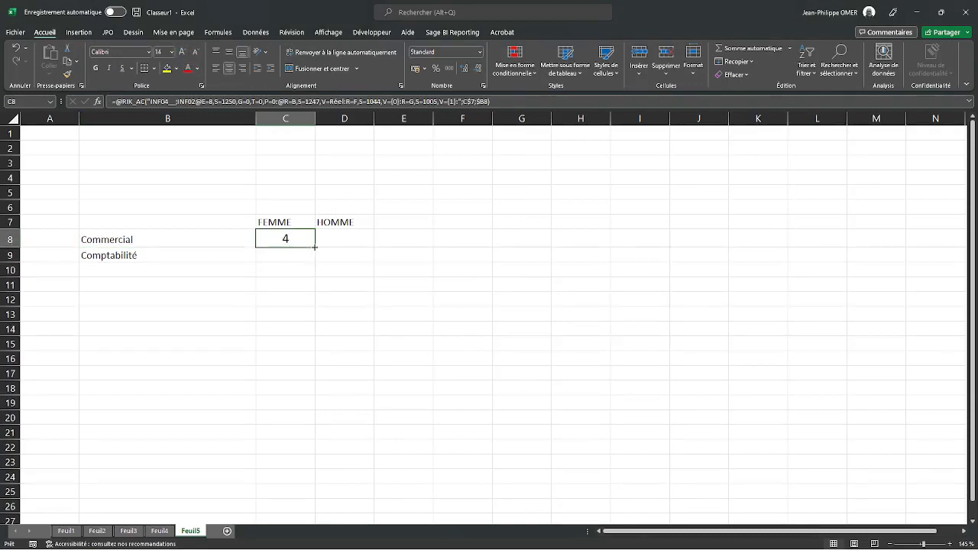
Step: Fill the C8 formula across to D8 and down to row 9, and copy row 9 into rows 10 to 14
drag(314, 246, 359, 247)
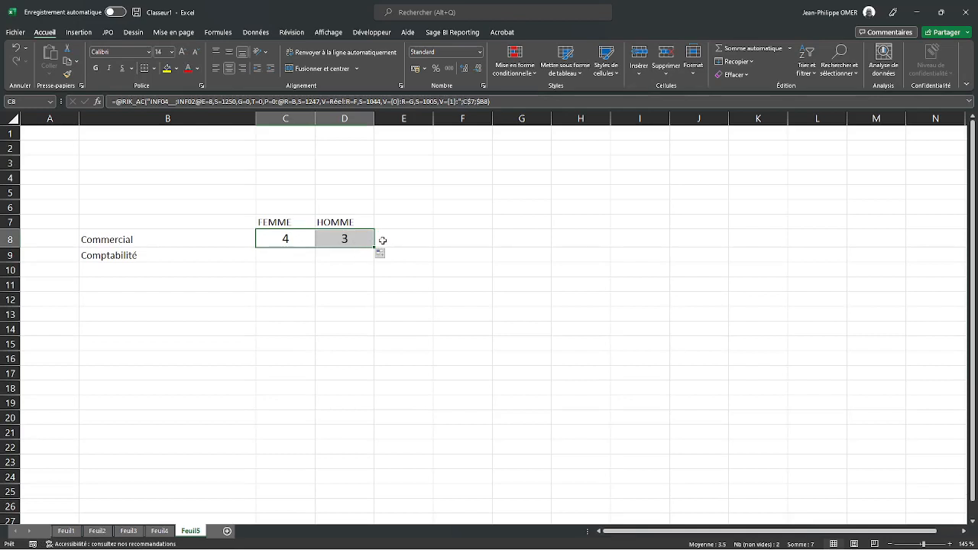
drag(376, 247, 378, 265)
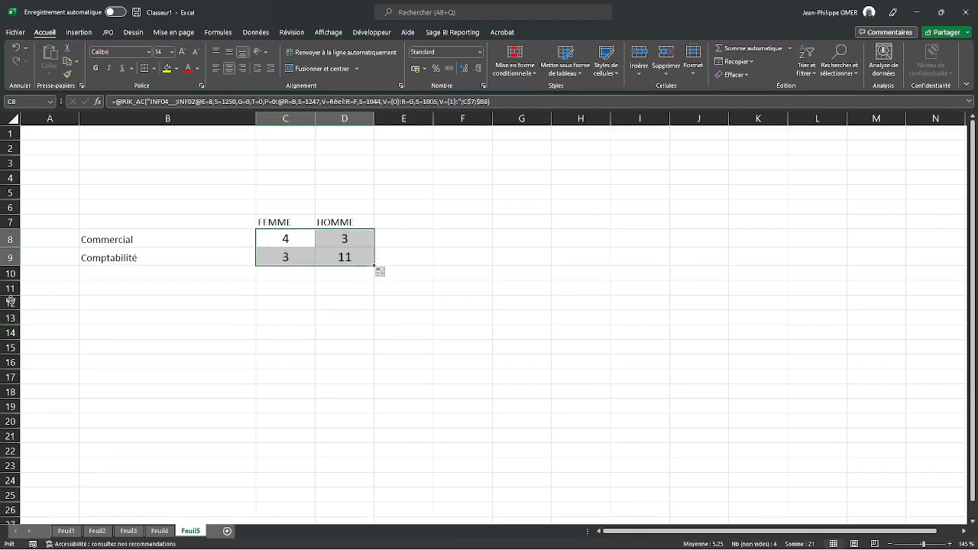
click(11, 257)
key(ctrl+c)
drag(11, 273, 14, 334)
key(ctrl+v)
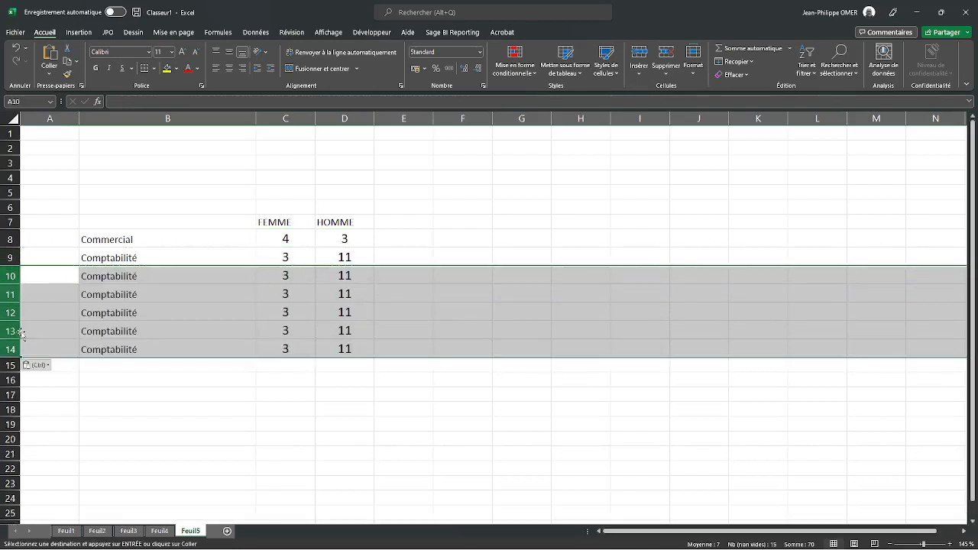
Step: Choose Direction as the department label in B10 and Marketing in B11 from the filter list
click(117, 277)
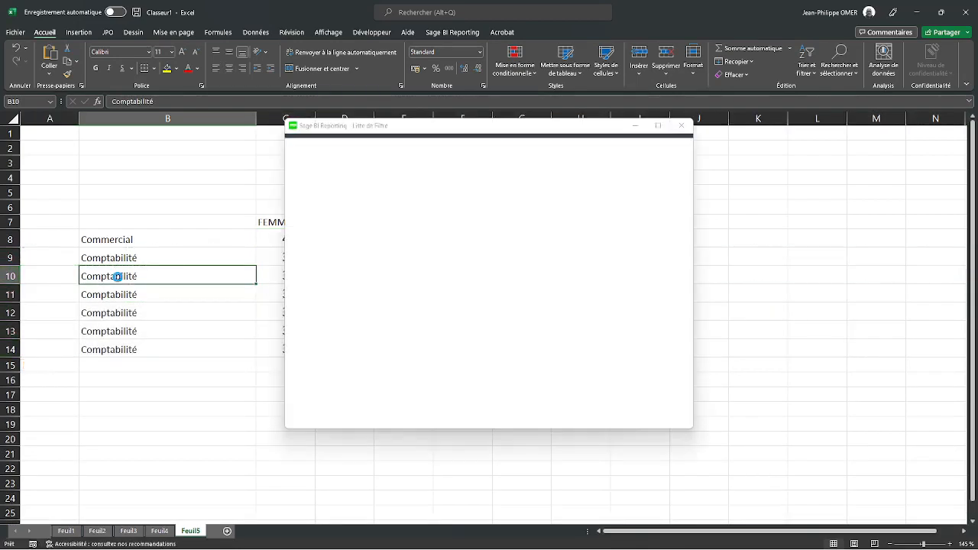
click(322, 198)
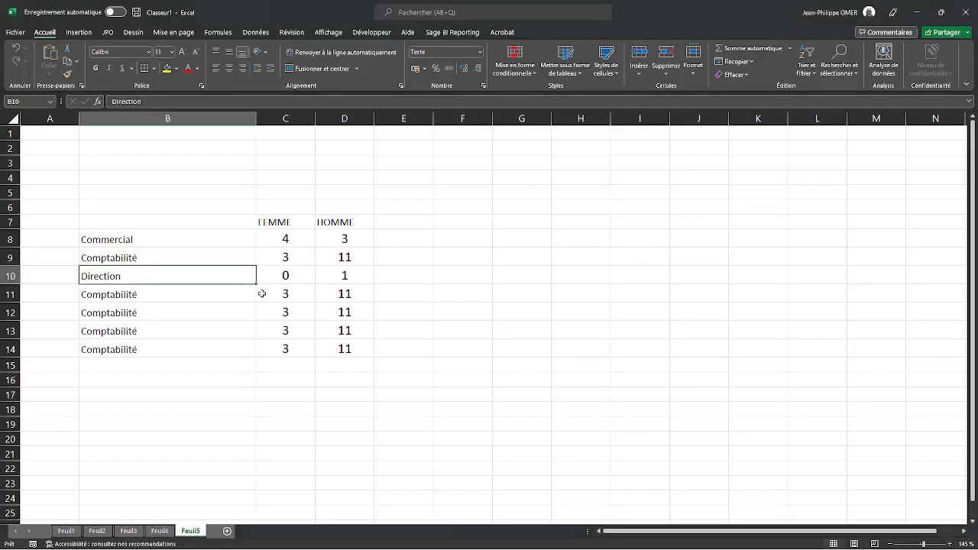
click(176, 294)
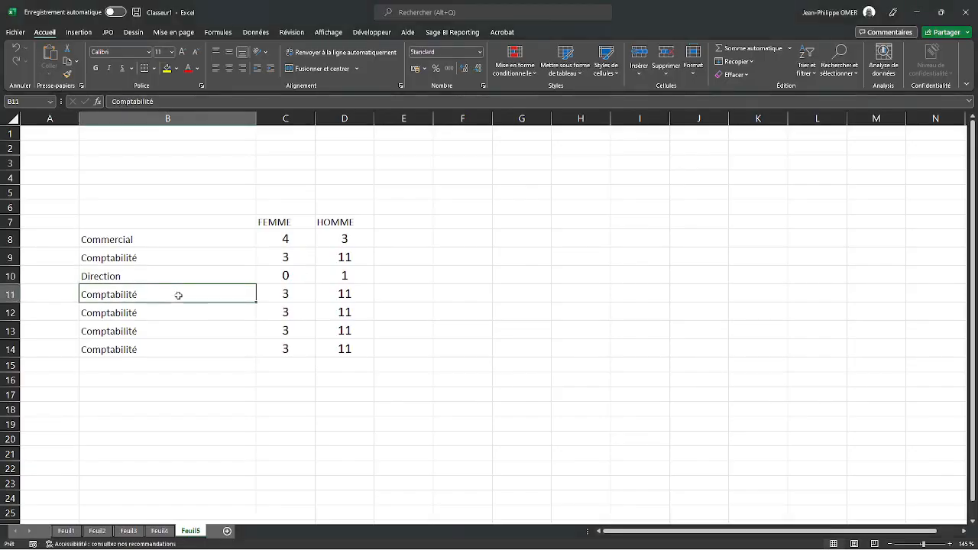
click(329, 207)
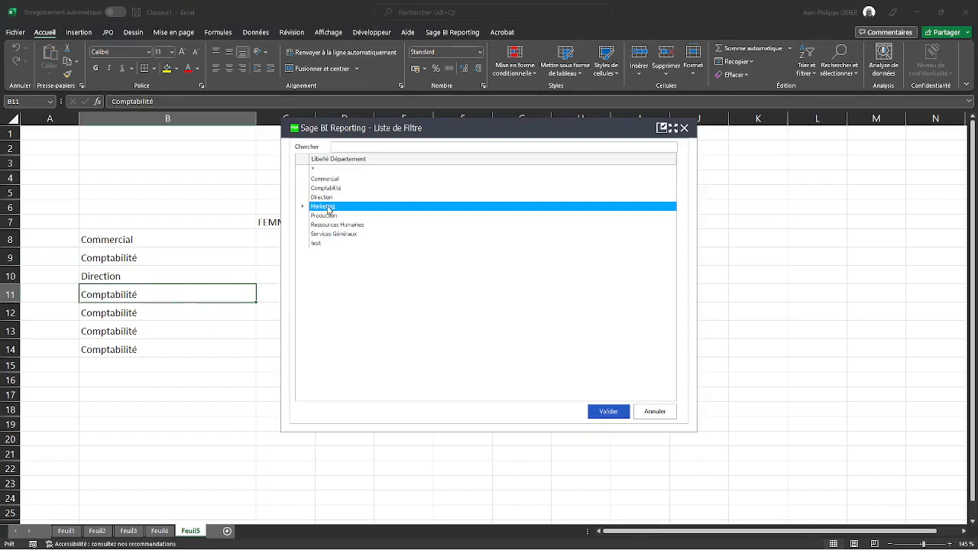
click(329, 207)
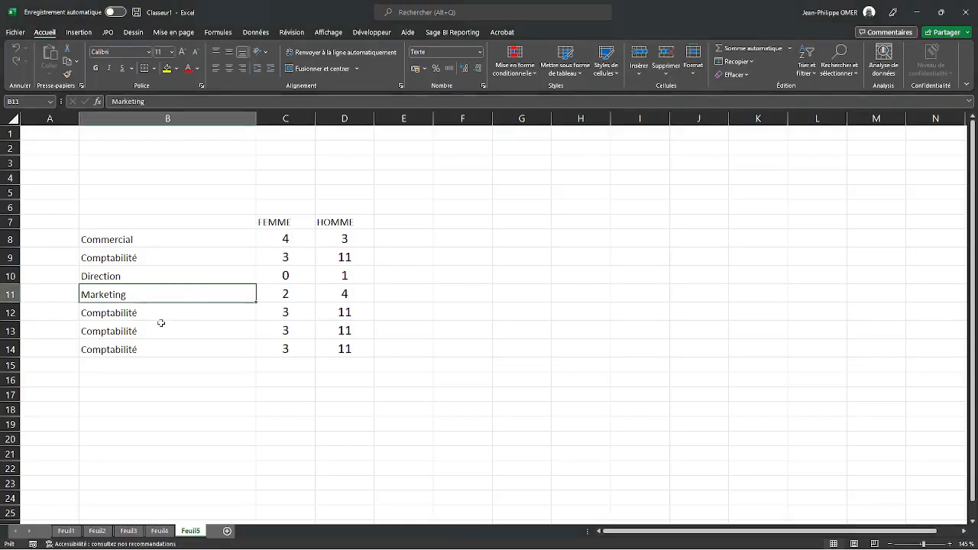
Step: Set the B12 label to the combined departments Ressources Humaines and Services Généraux from the filter list
click(166, 312)
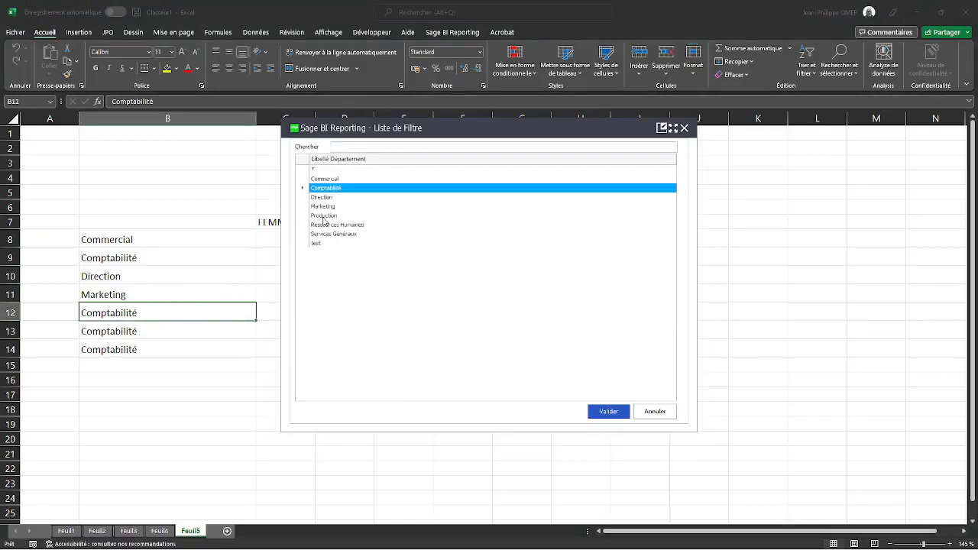
click(328, 226)
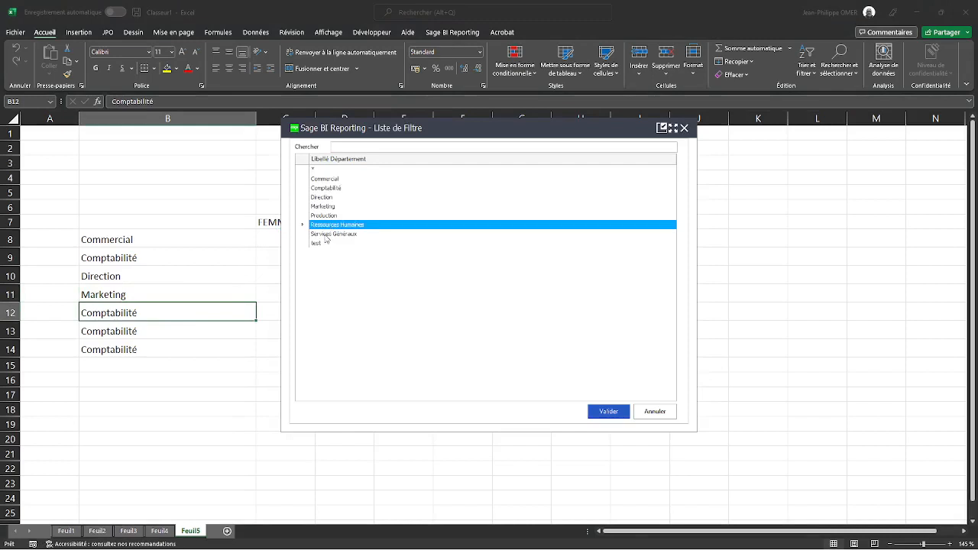
ctrl+click(325, 235)
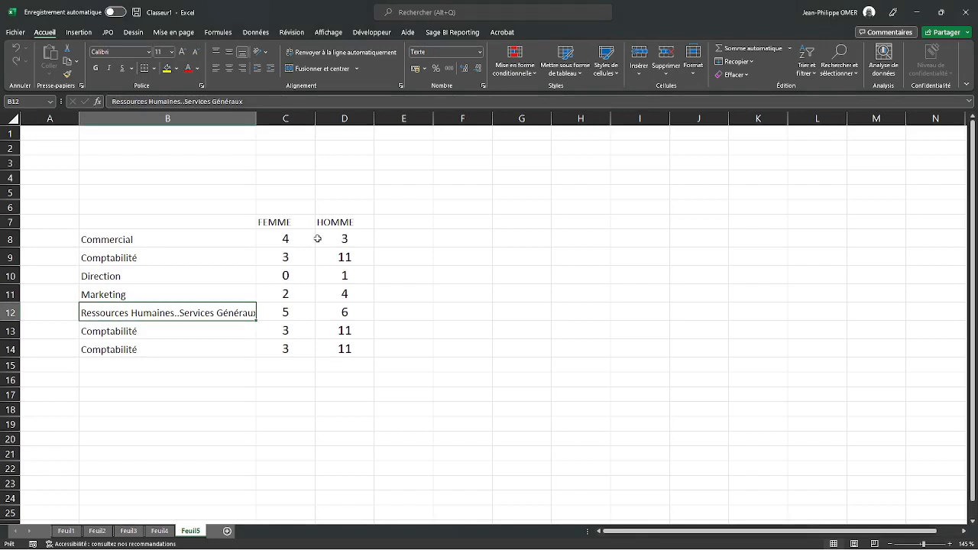
Step: Widen column B by about a fifth and clear the contents of the surplus Comptabilité rows 13 and 14
drag(258, 122, 293, 140)
drag(10, 331, 21, 349)
key(Delete)
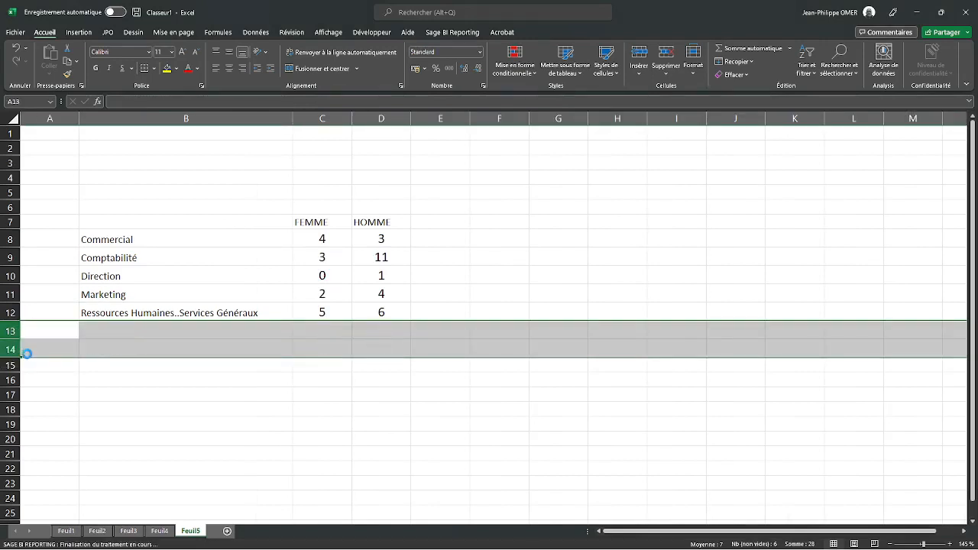